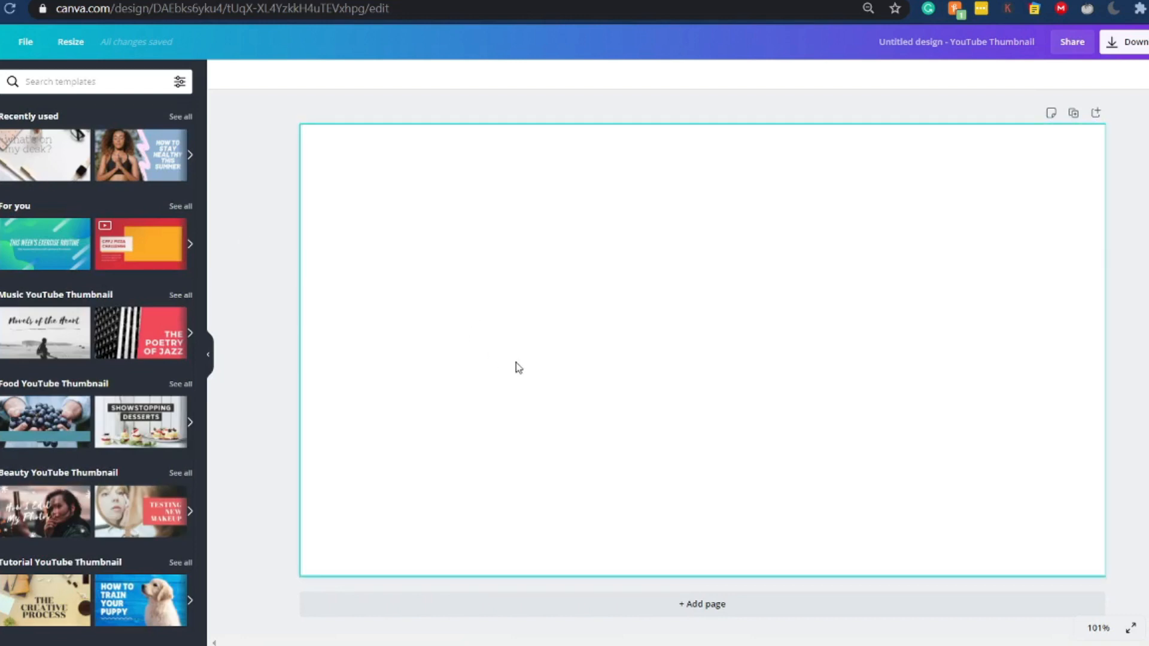
- Add a new page to the design
left_click(756, 606)
scroll(753, 547, "up", 15)
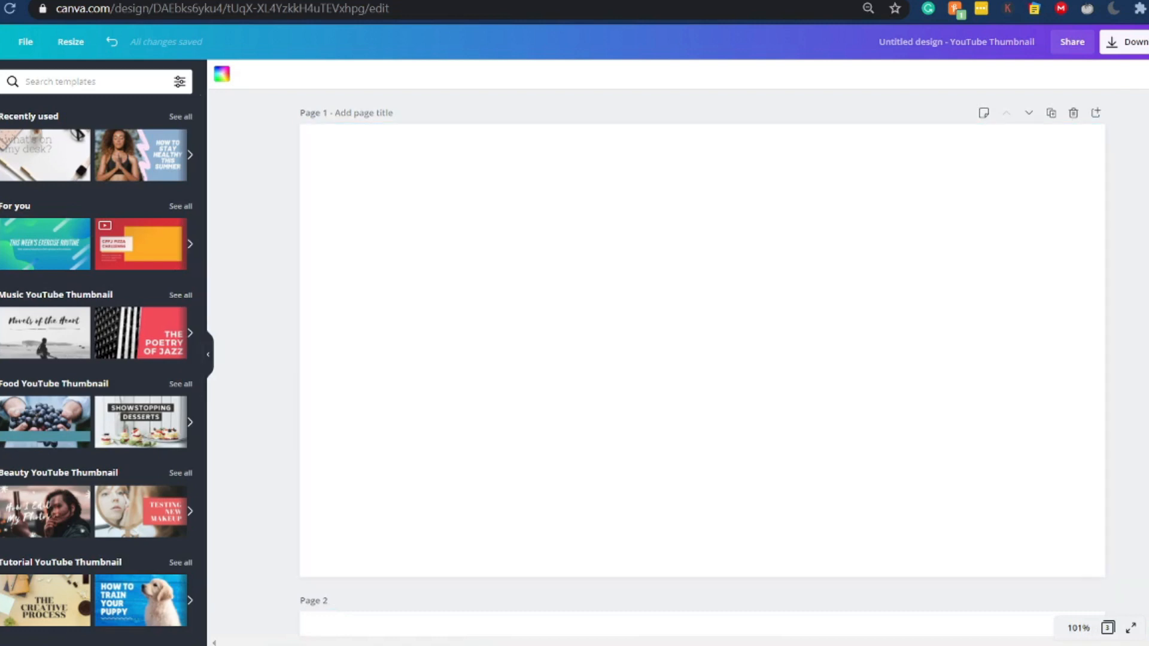
- Add a circle shape to page 1 and shrink it to a small dot
left_click(1, 180)
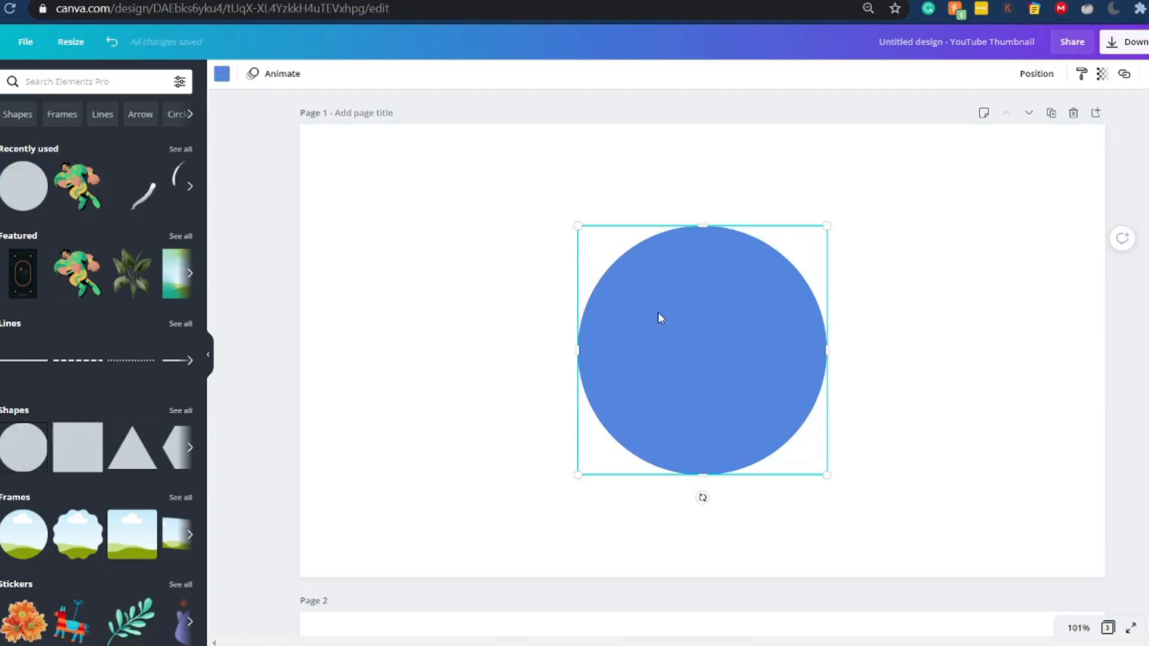
left_click_drag(577, 225, 700, 348)
scroll(730, 425, "down", 3)
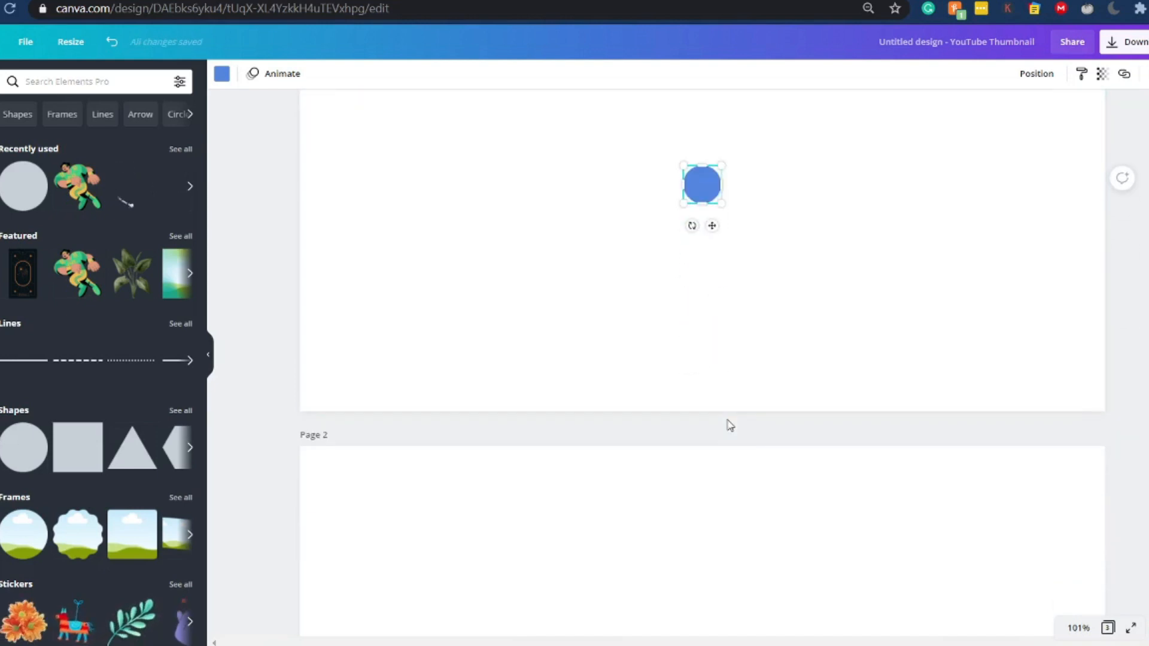
- Select page 2 and add a large circle shape to it
scroll(730, 426, "down", 1)
left_click(732, 426)
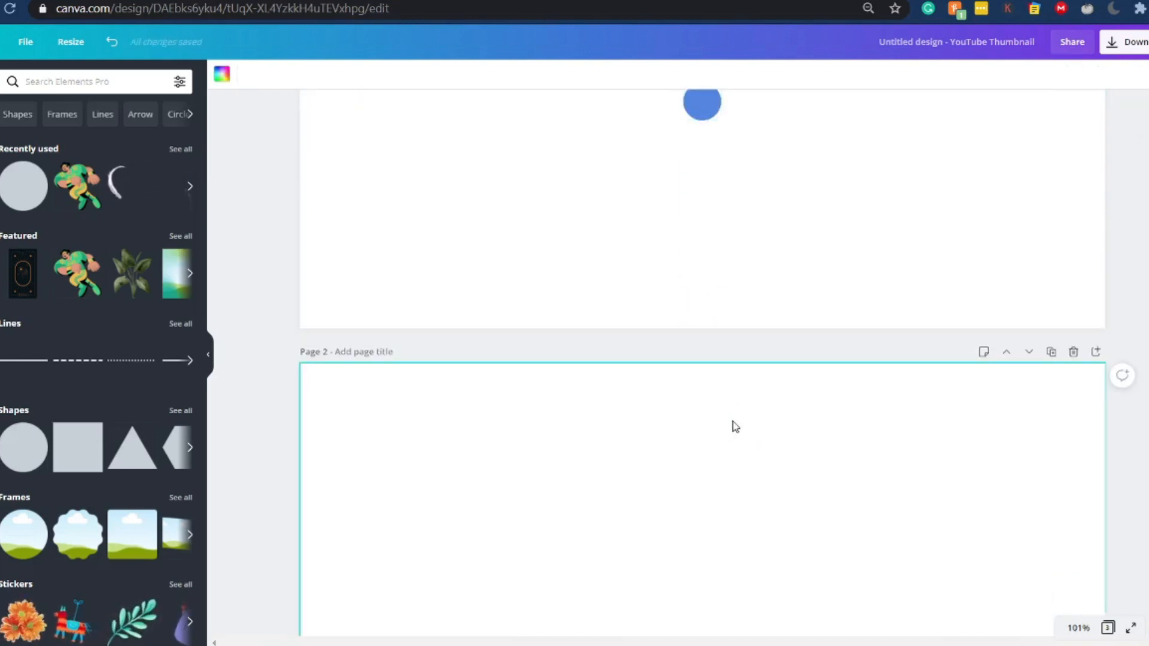
scroll(733, 426, "down", 4)
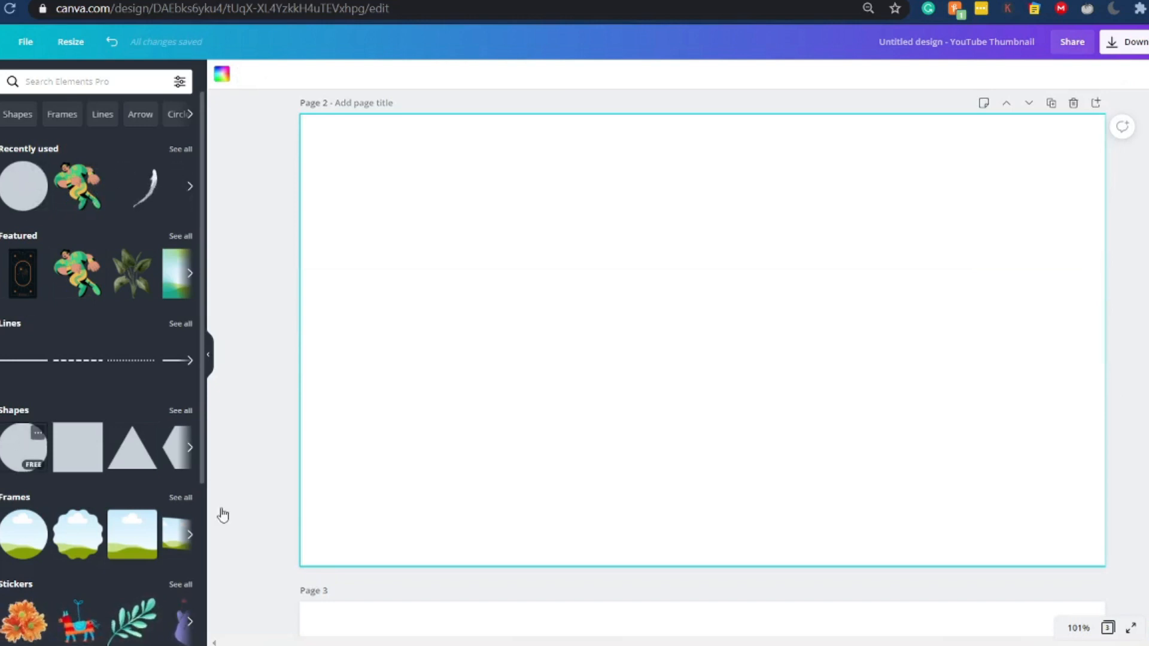
left_click(24, 446)
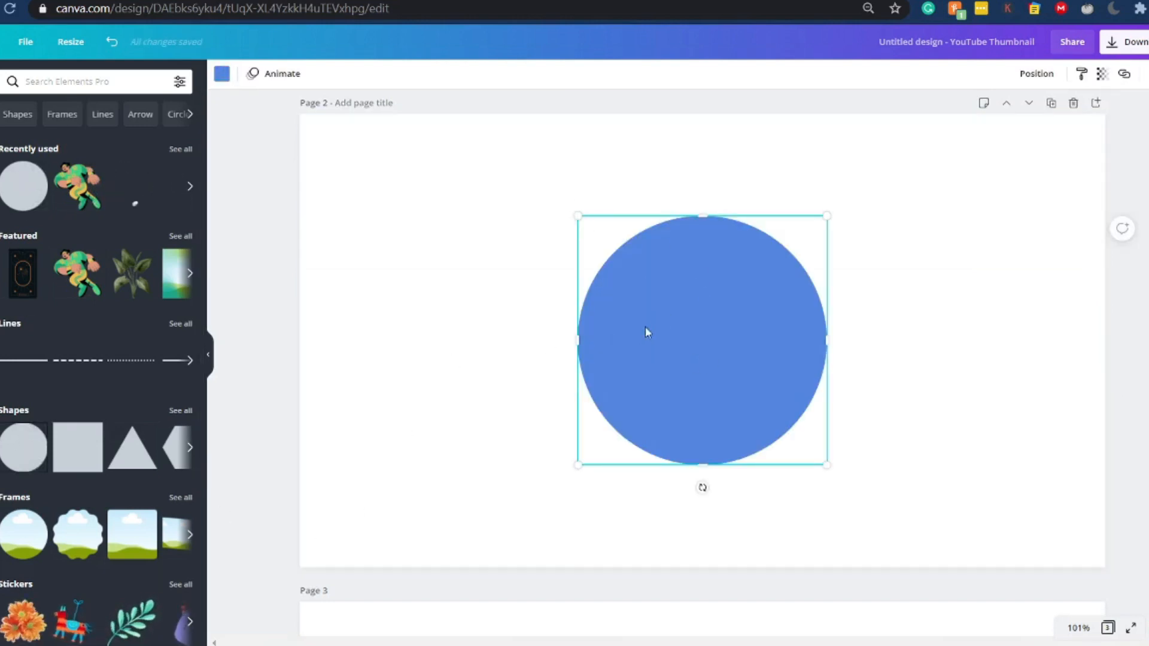
- Add a large circle shape to page 3
scroll(843, 316, "down", 5)
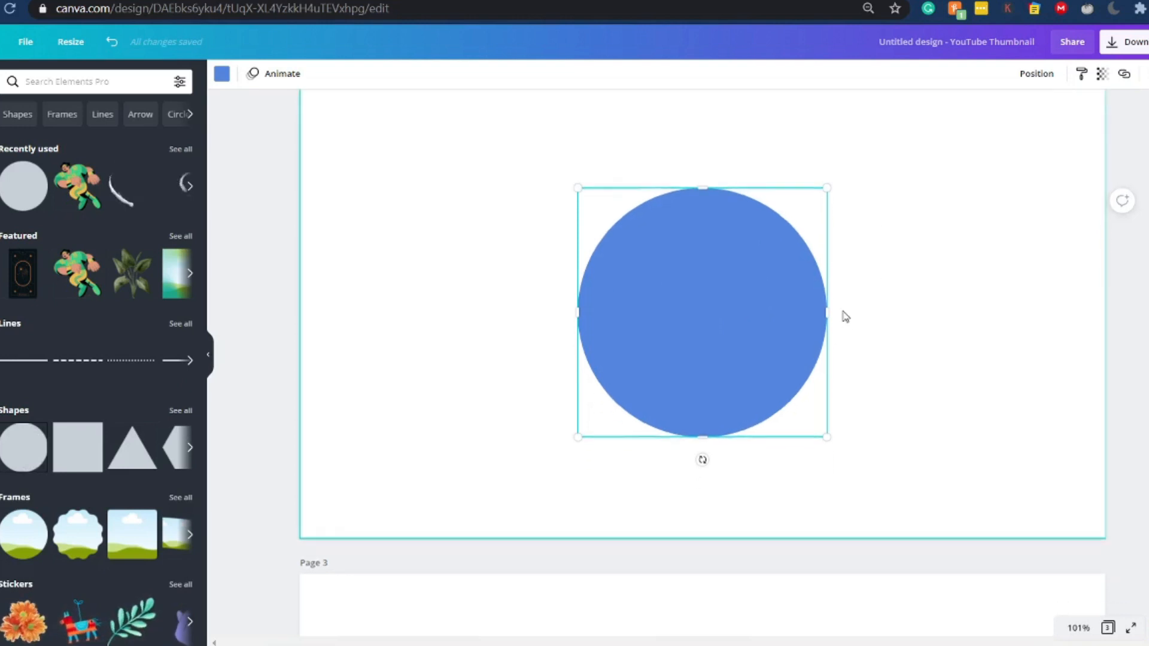
scroll(843, 316, "down", 4)
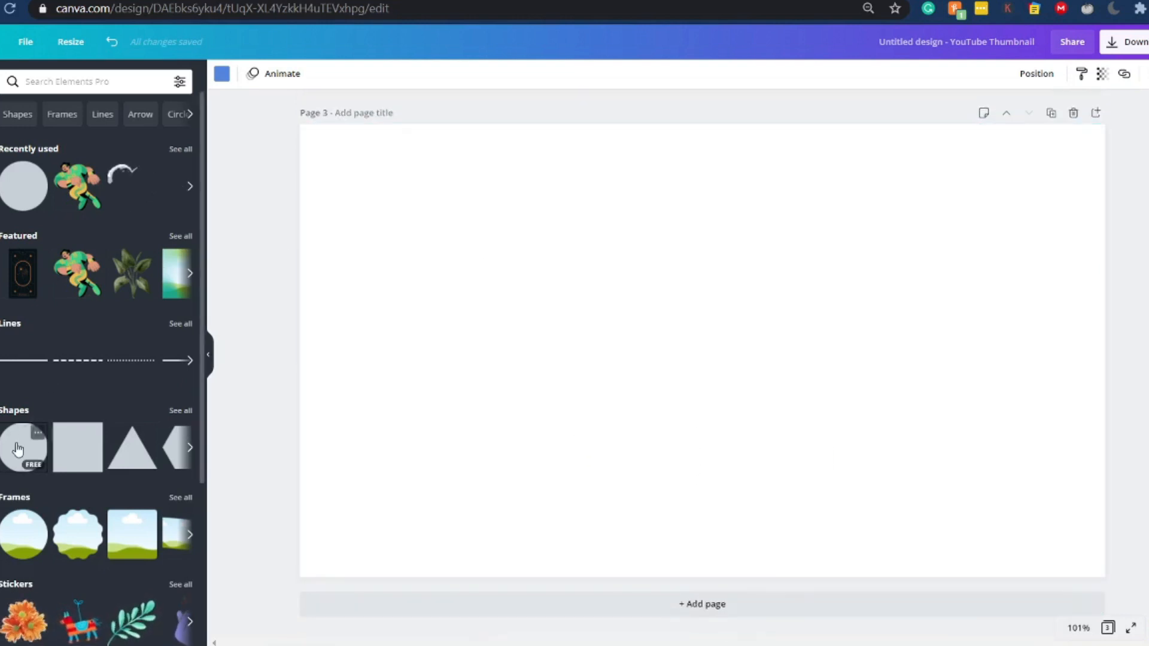
left_click(17, 449)
left_click(478, 380)
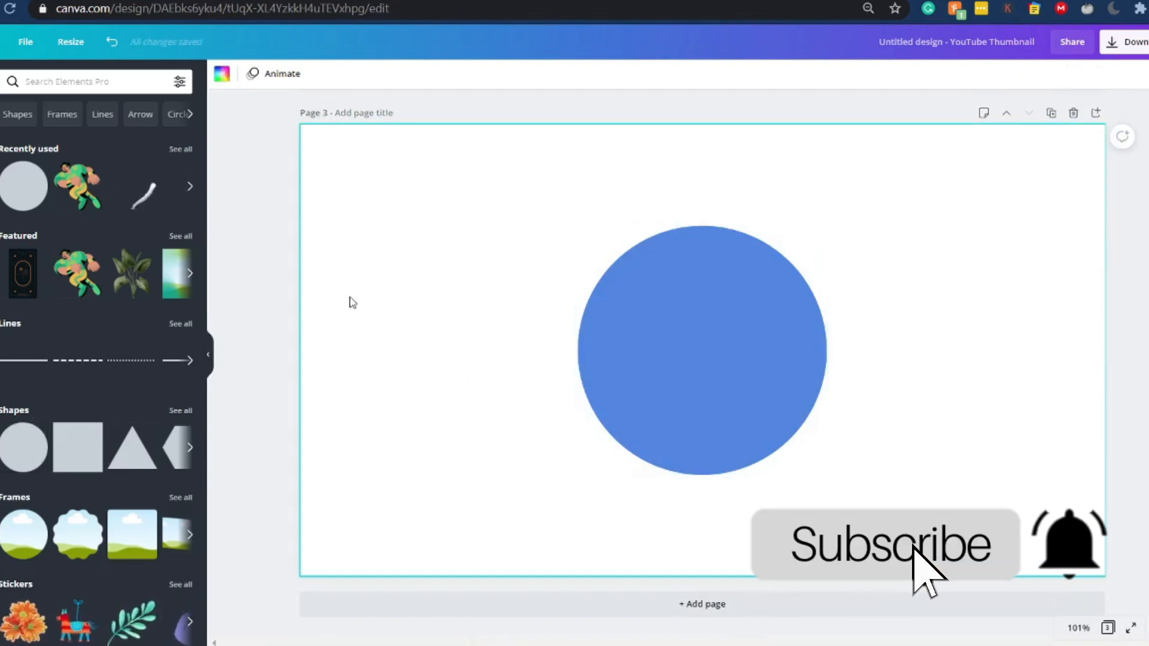
- Add a heading over the circle on page 3 and replace its text with CT
left_click(1, 256)
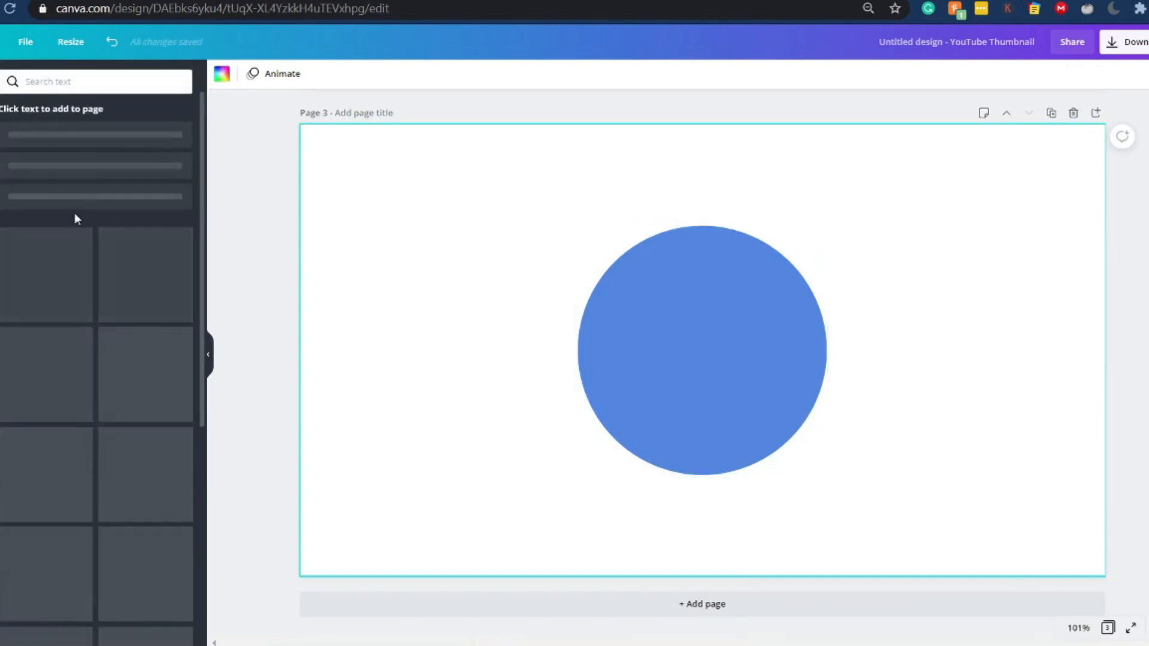
left_click(91, 151)
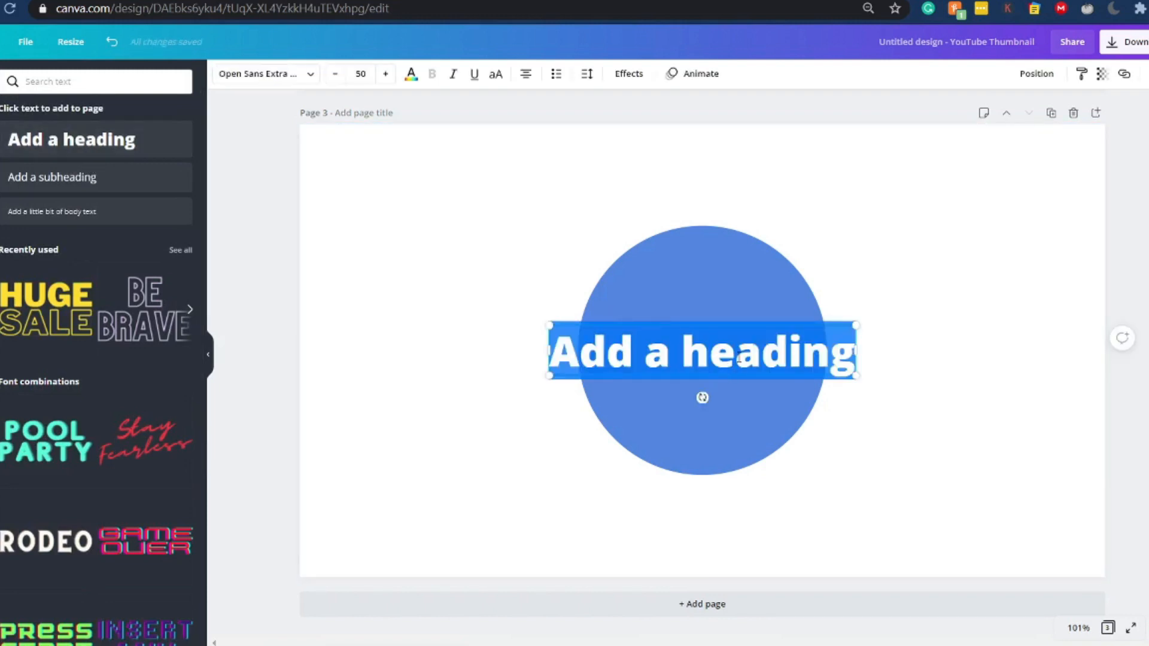
type("CT")
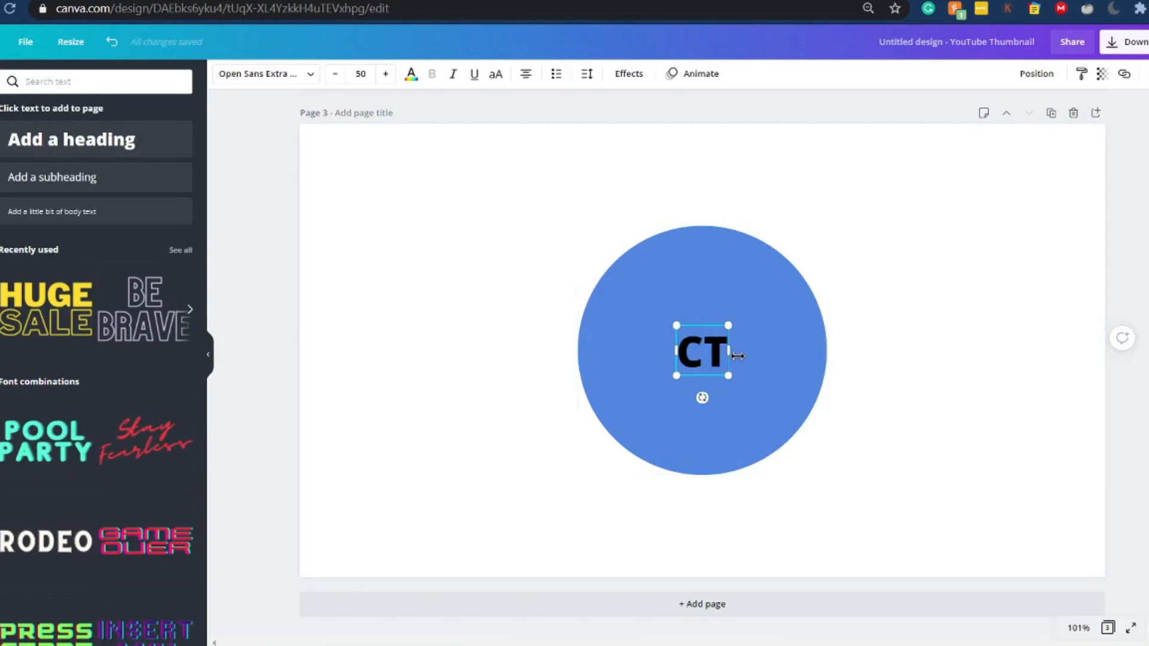
left_click(279, 74)
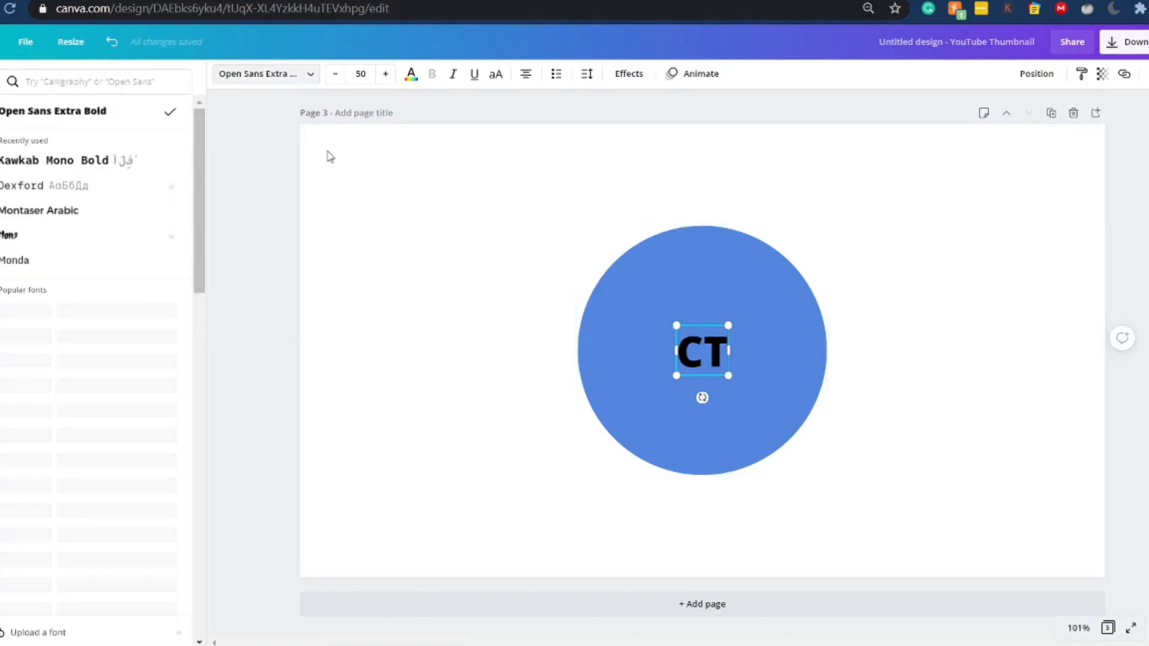
left_click(75, 168)
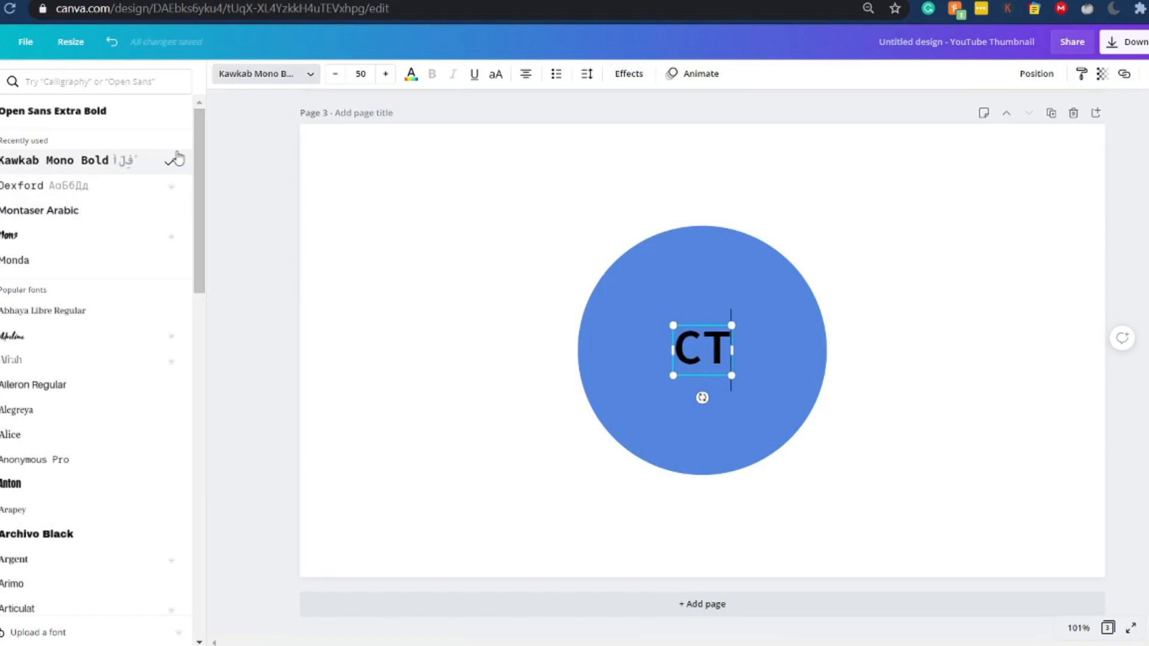
left_click(117, 122)
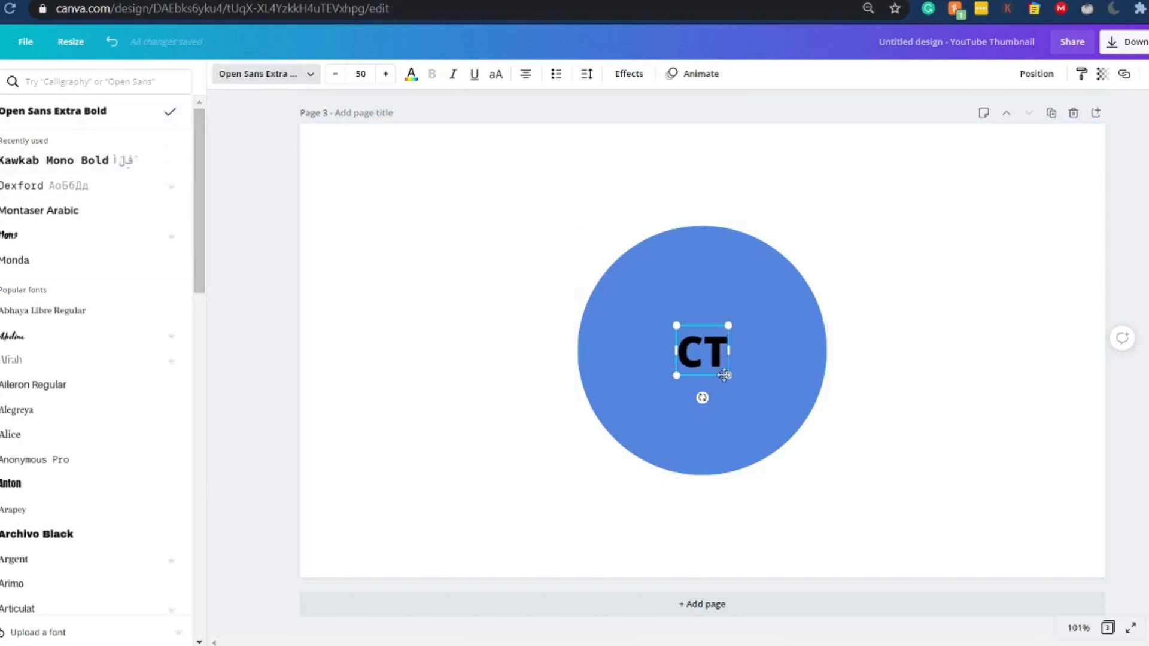
- Enlarge the CT text to size 162 and center it inside the circle
left_click_drag(730, 377, 844, 486)
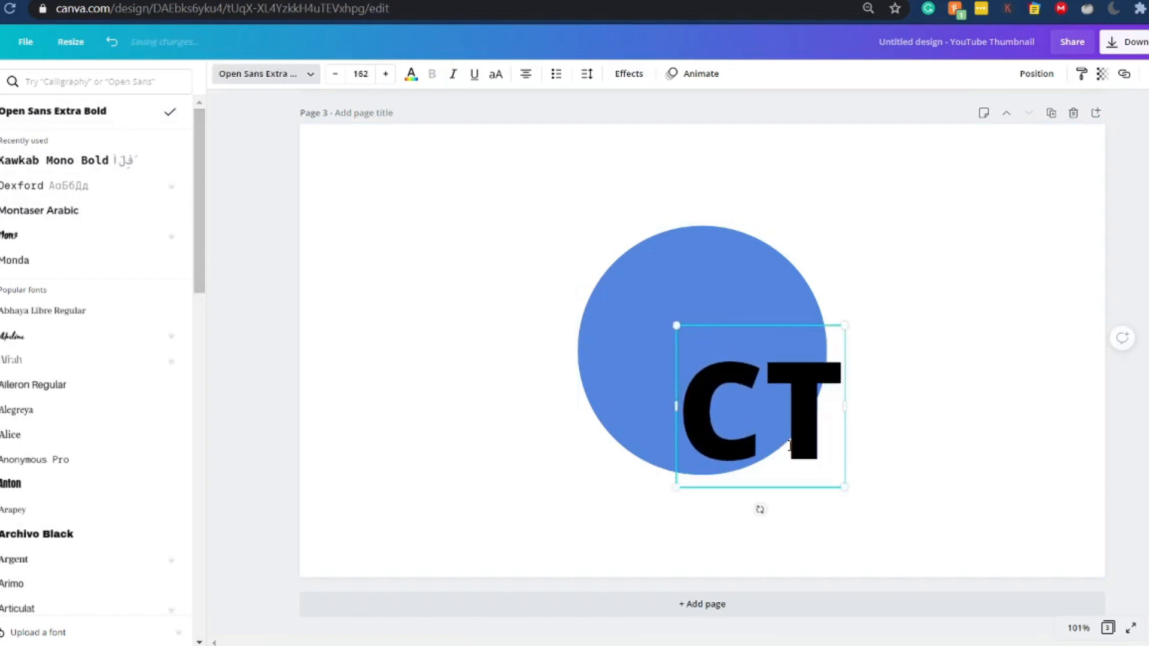
left_click_drag(787, 329, 734, 262)
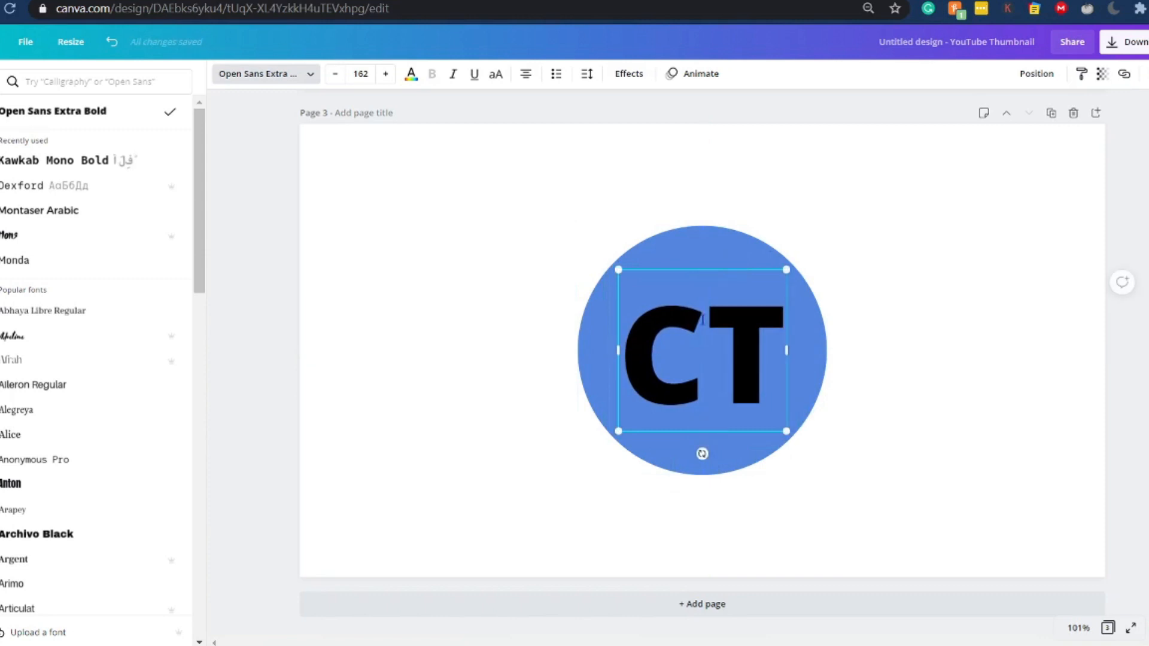
- Change the CT text colour to white
left_click(411, 73)
left_click(77, 198)
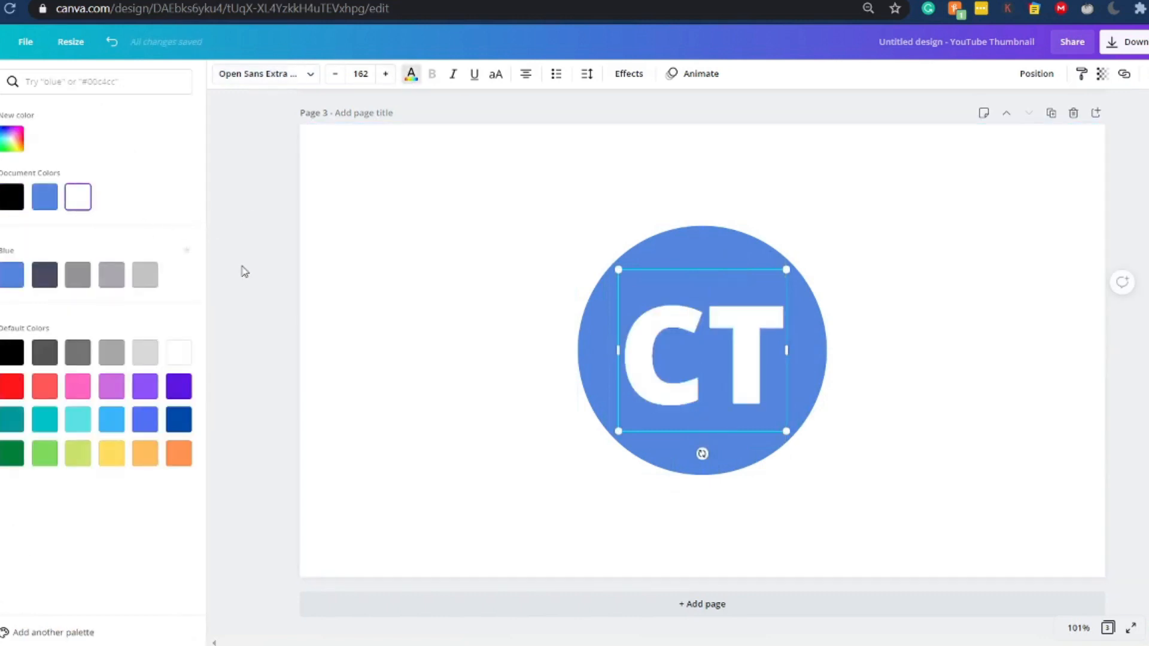
key("Escape")
- Apply the Shadow effect to the CT text with a dark blue-grey shadow colour
left_click(676, 463)
left_click(730, 404)
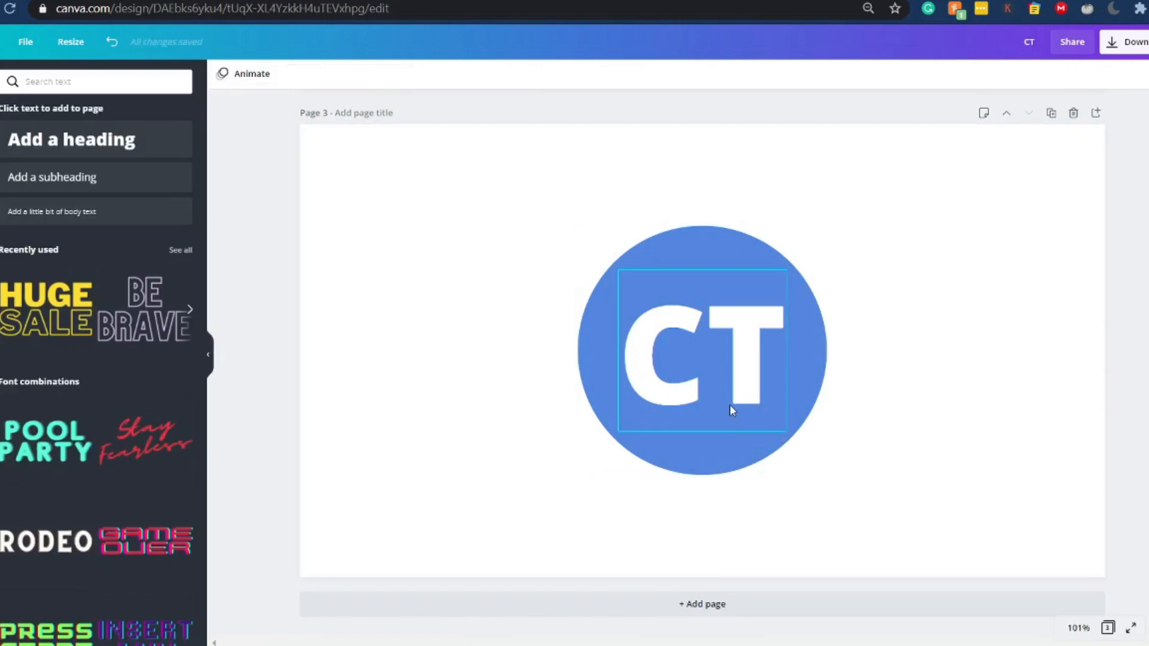
left_click(621, 84)
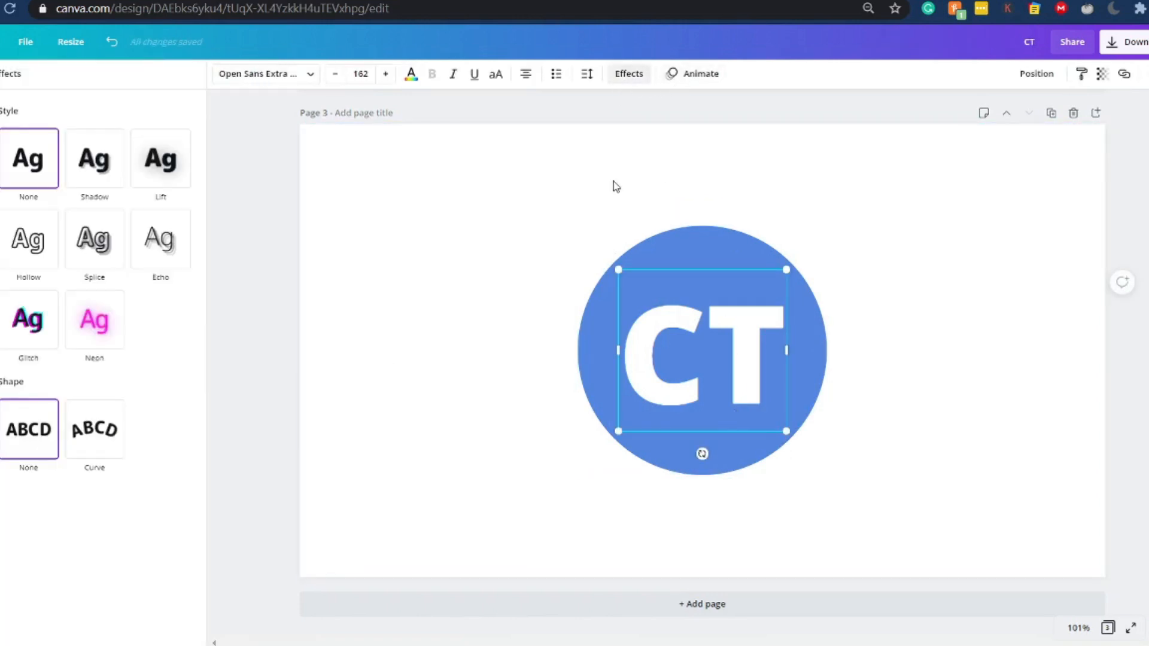
left_click(109, 163)
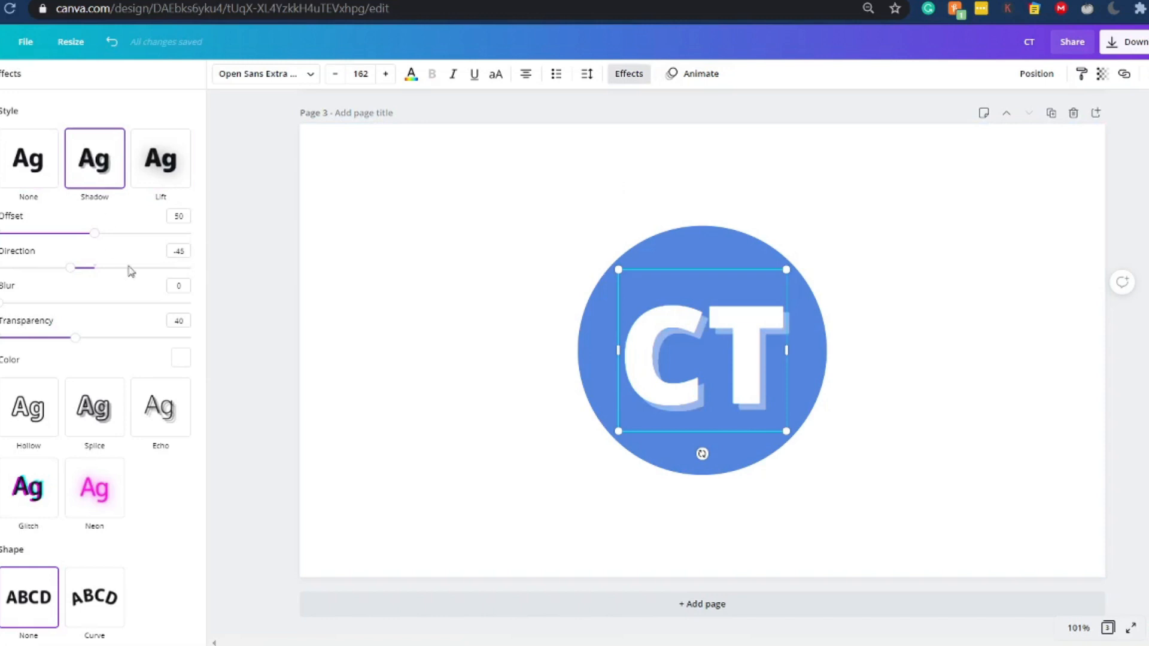
left_click(168, 354)
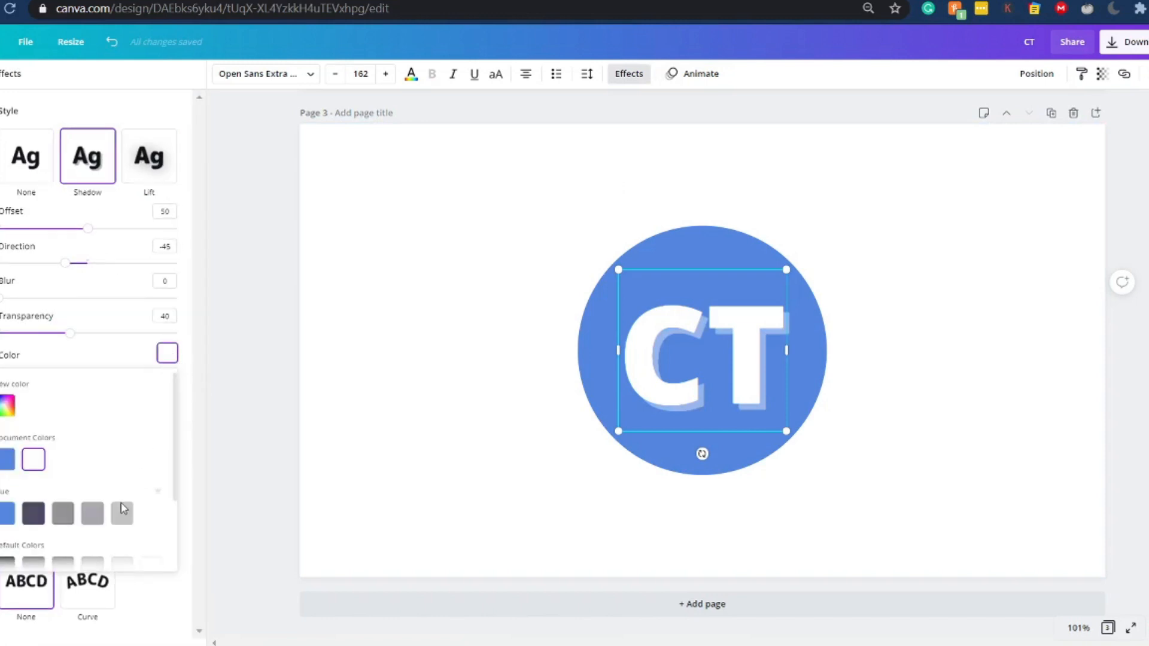
left_click(33, 513)
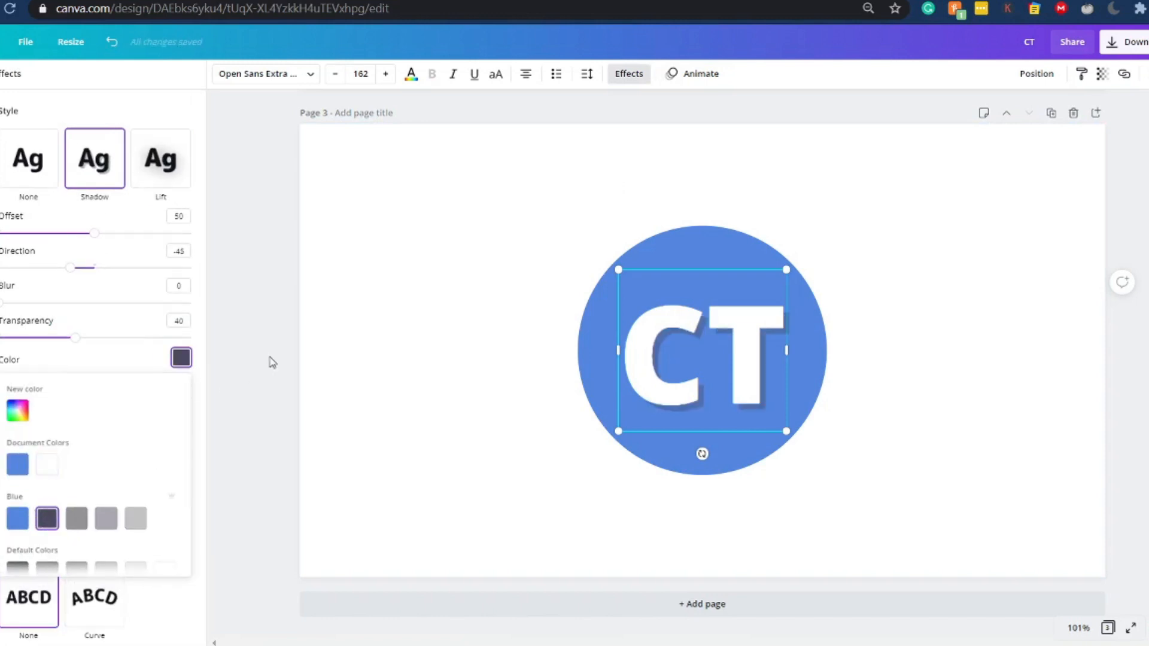
left_click(257, 333)
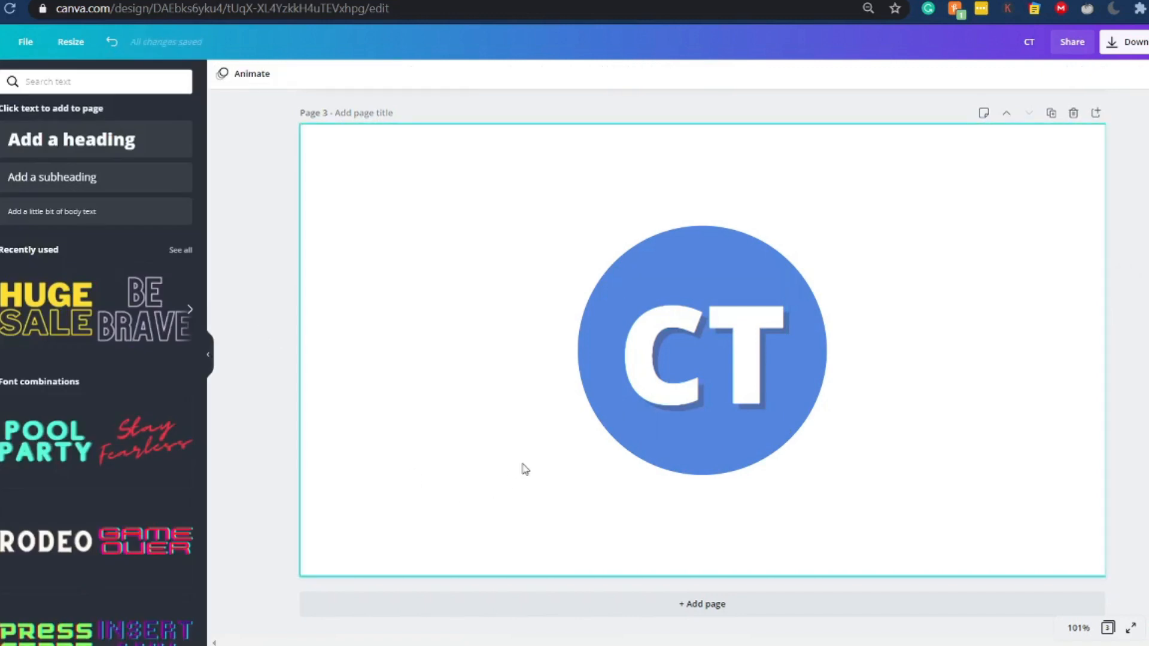
- Add a fourth page and fill its background with the dark blue-grey from the Blue brand palette
left_click(647, 611)
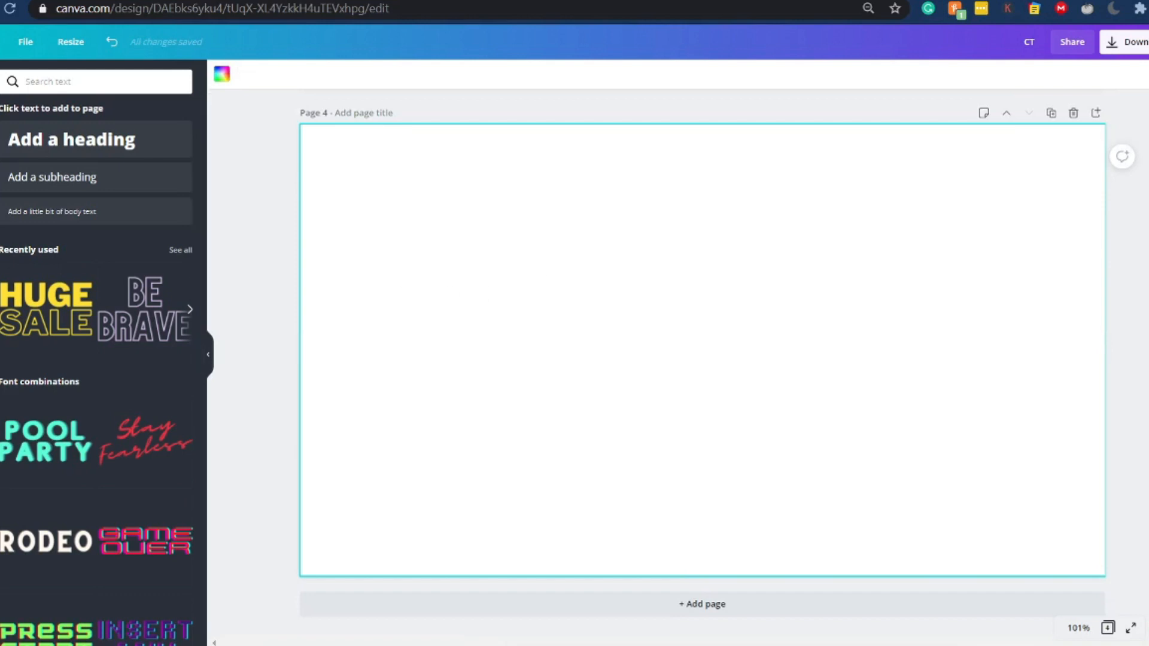
left_click(0, 312)
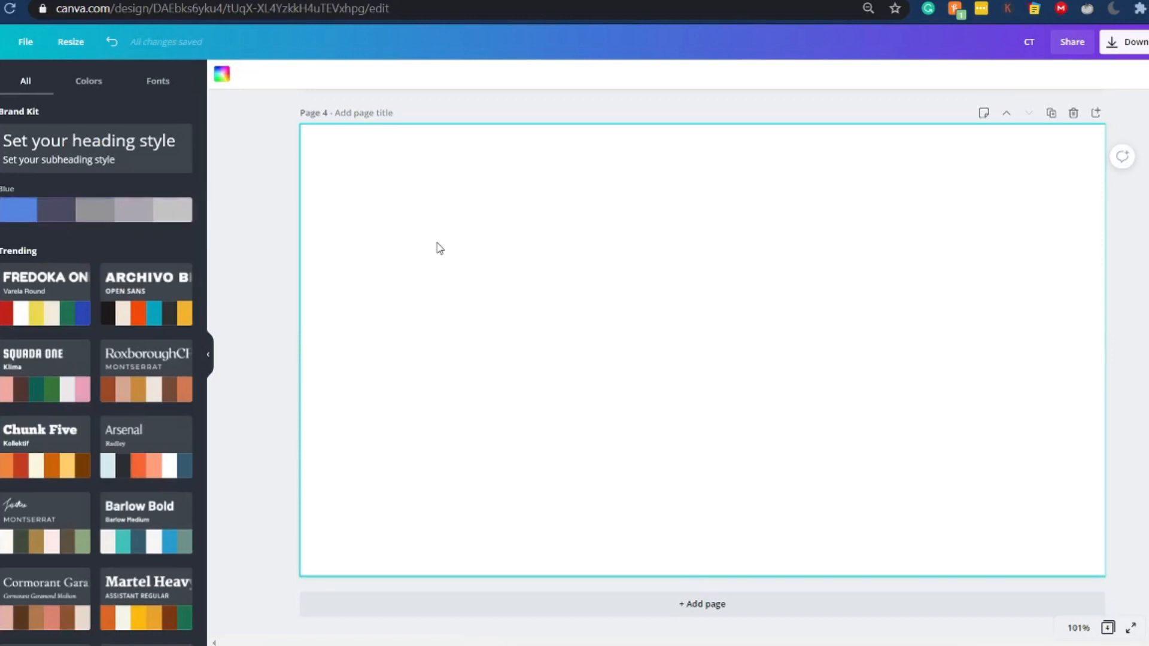
scroll(436, 249, "up", 6)
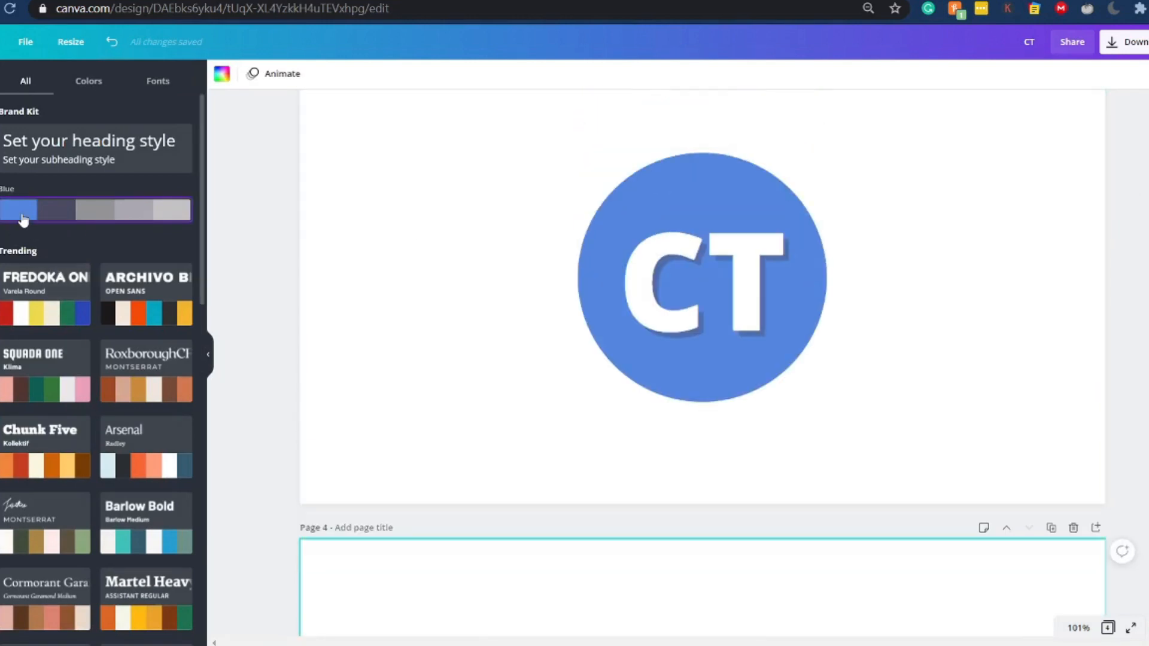
scroll(215, 274, "down", 7)
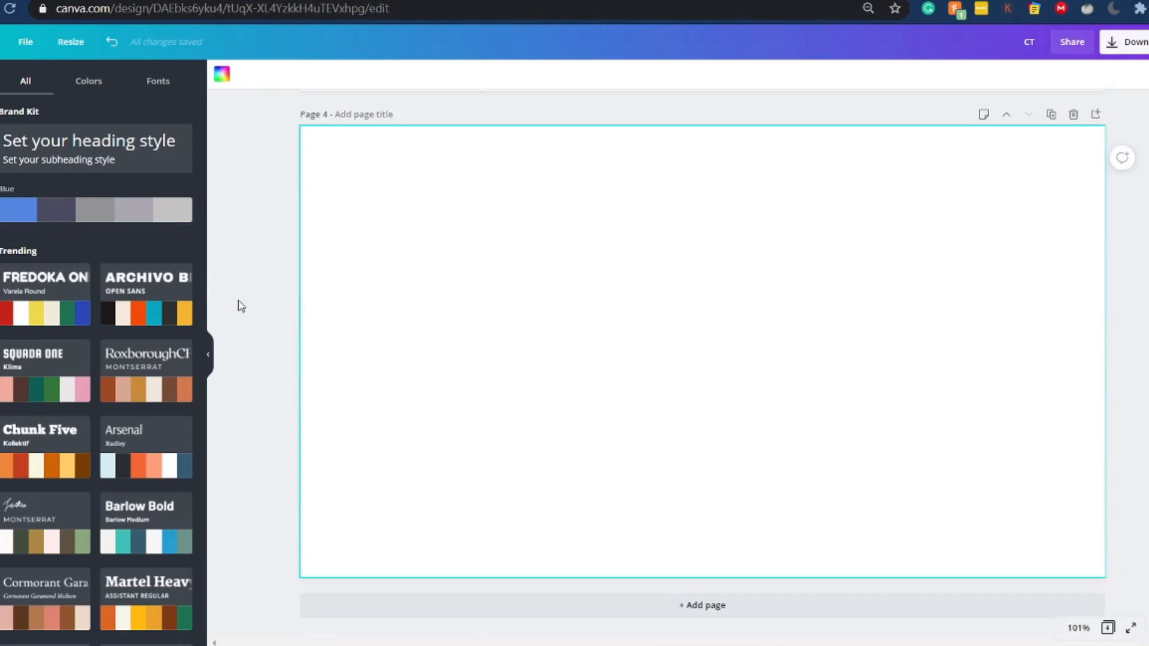
left_click(67, 214)
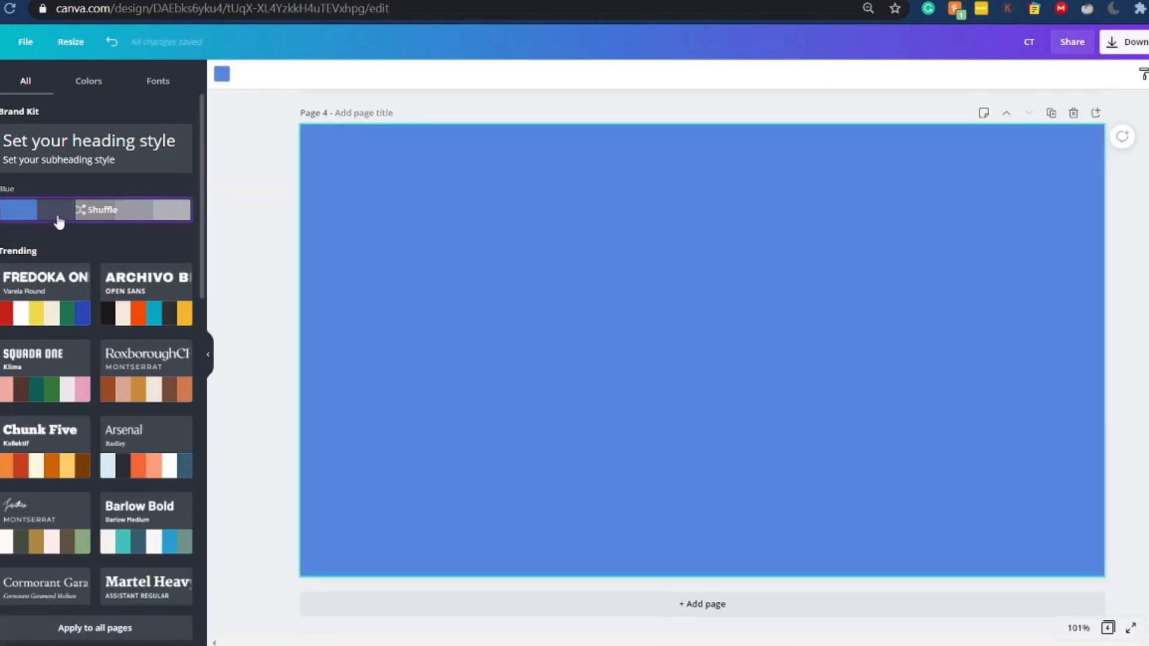
left_click(58, 217)
left_click(59, 219)
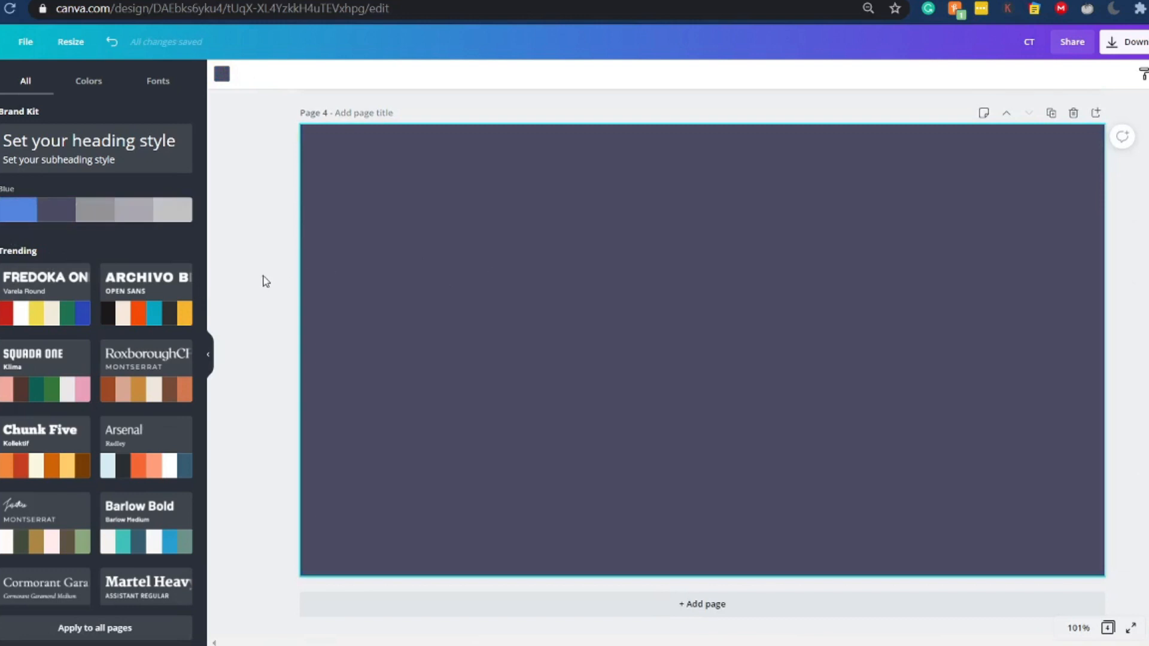
scroll(267, 308, "up", 10)
scroll(267, 310, "down", 4)
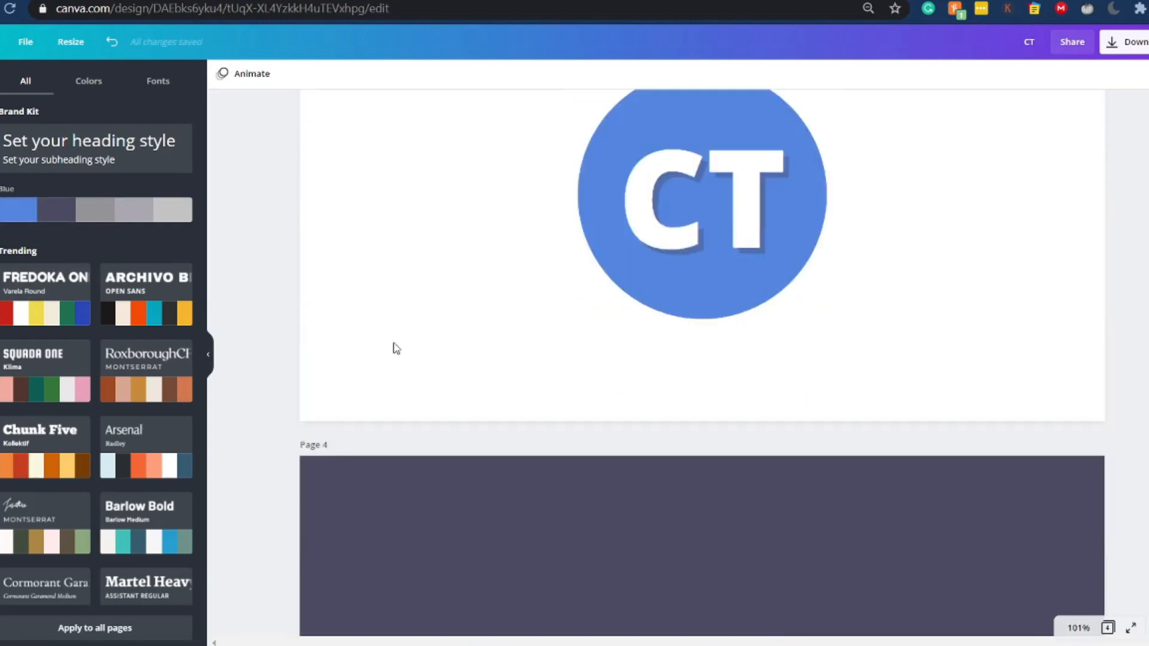
scroll(793, 388, "down", 5)
scroll(793, 388, "up", 4)
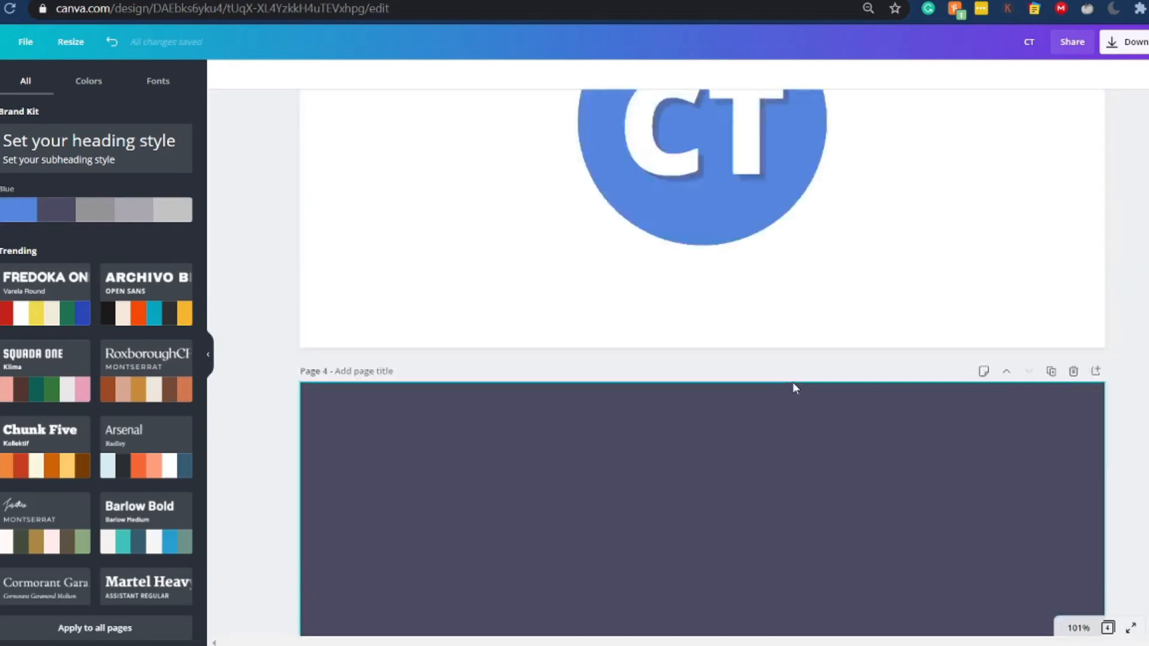
scroll(792, 387, "up", 16)
scroll(765, 326, "down", 3)
scroll(764, 318, "down", 10)
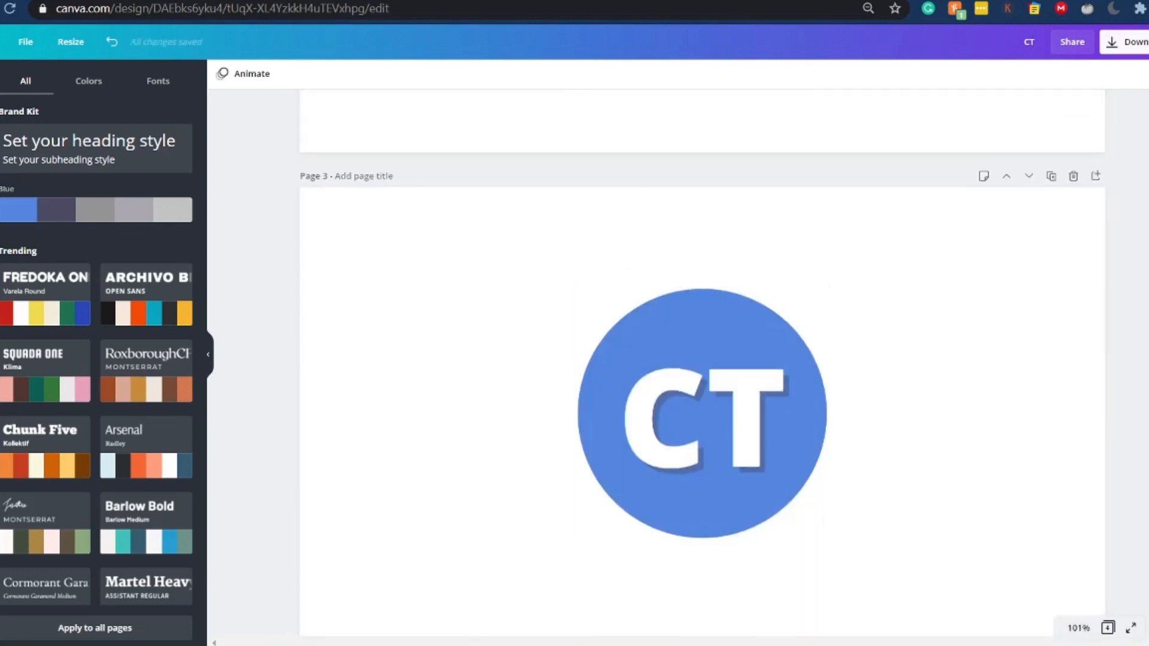
- Download pages 1 to 3 of the design as PNG files with a transparent background
left_click(1126, 41)
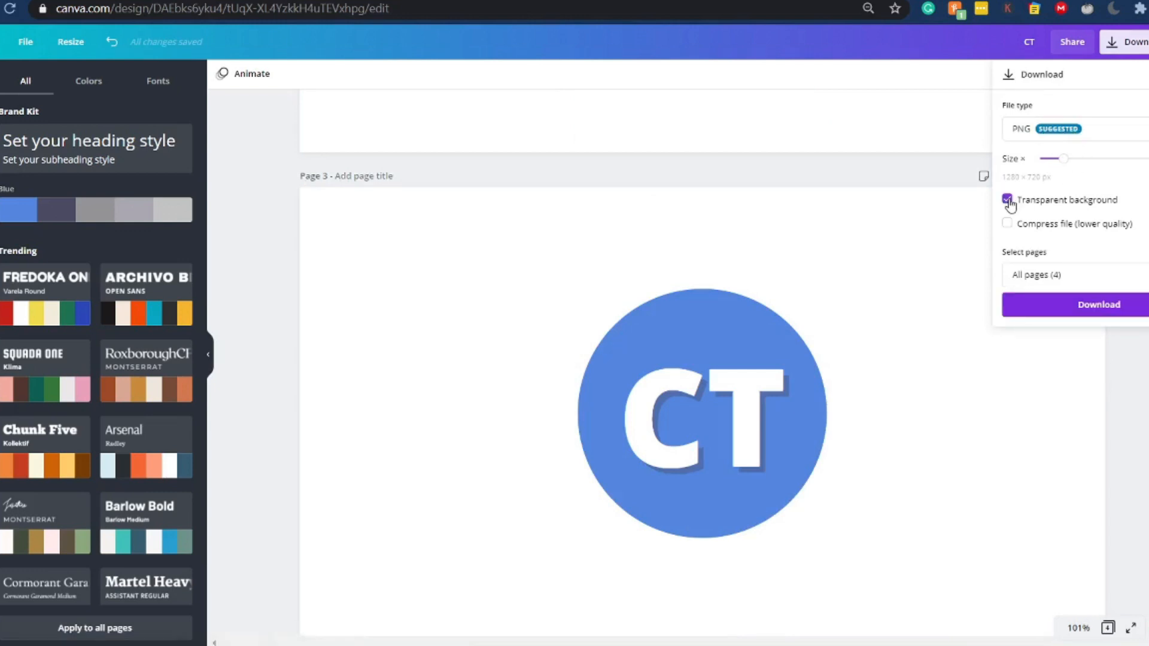
left_click(1067, 276)
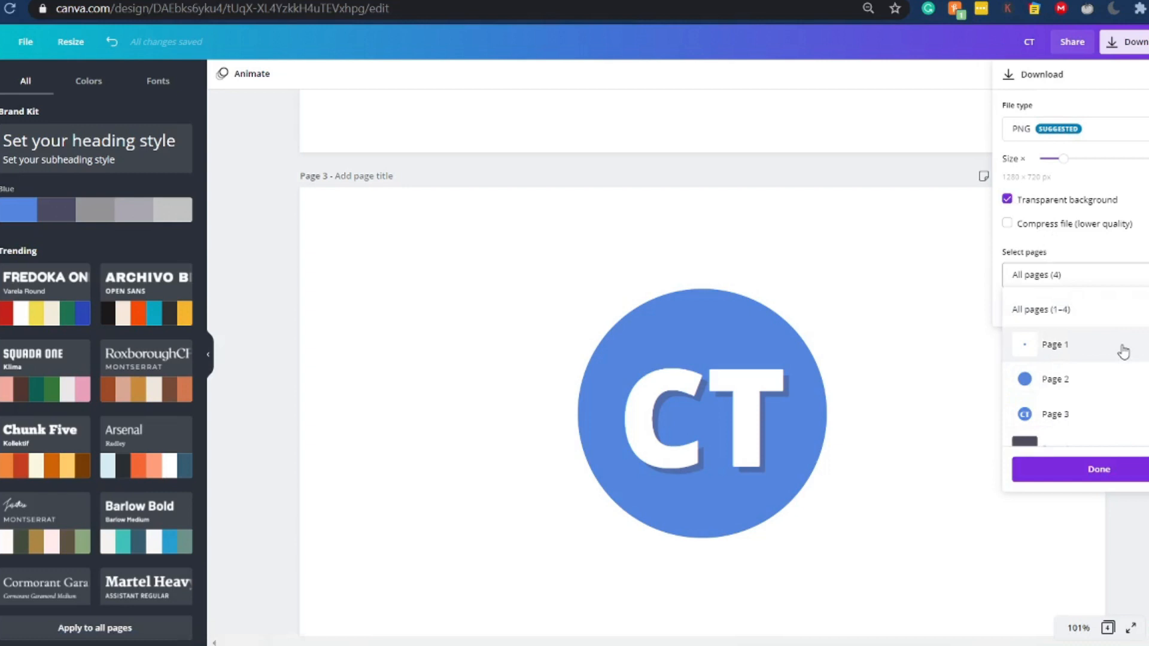
scroll(1124, 353, "down", 1)
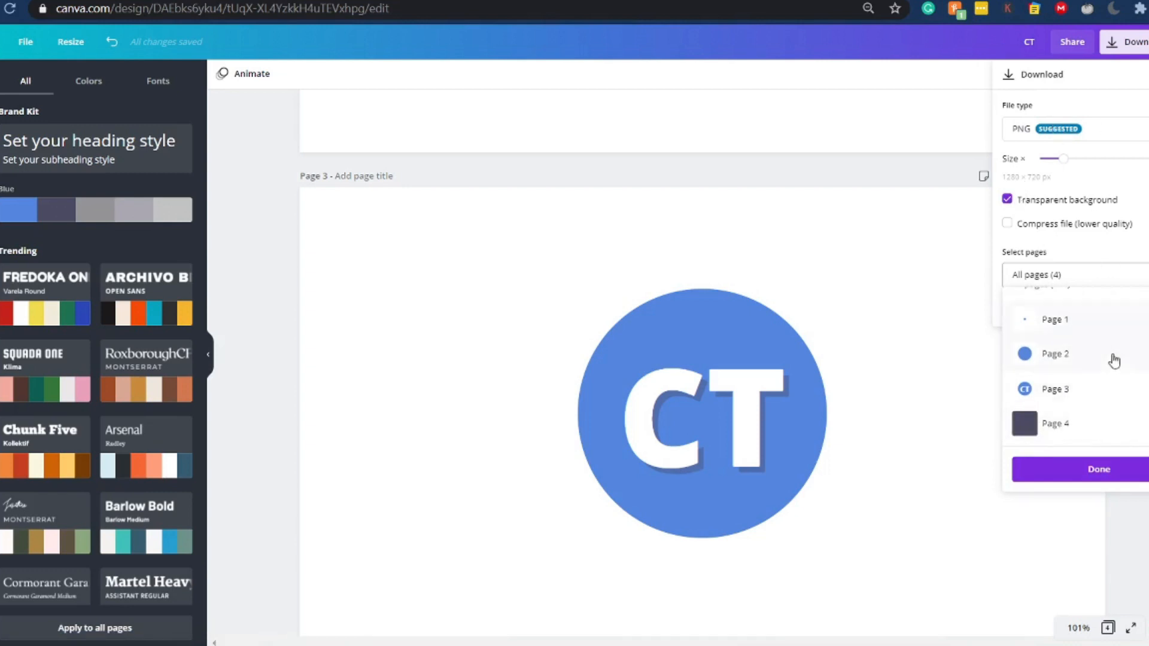
left_click(1053, 321)
left_click(1090, 354)
left_click(1127, 389)
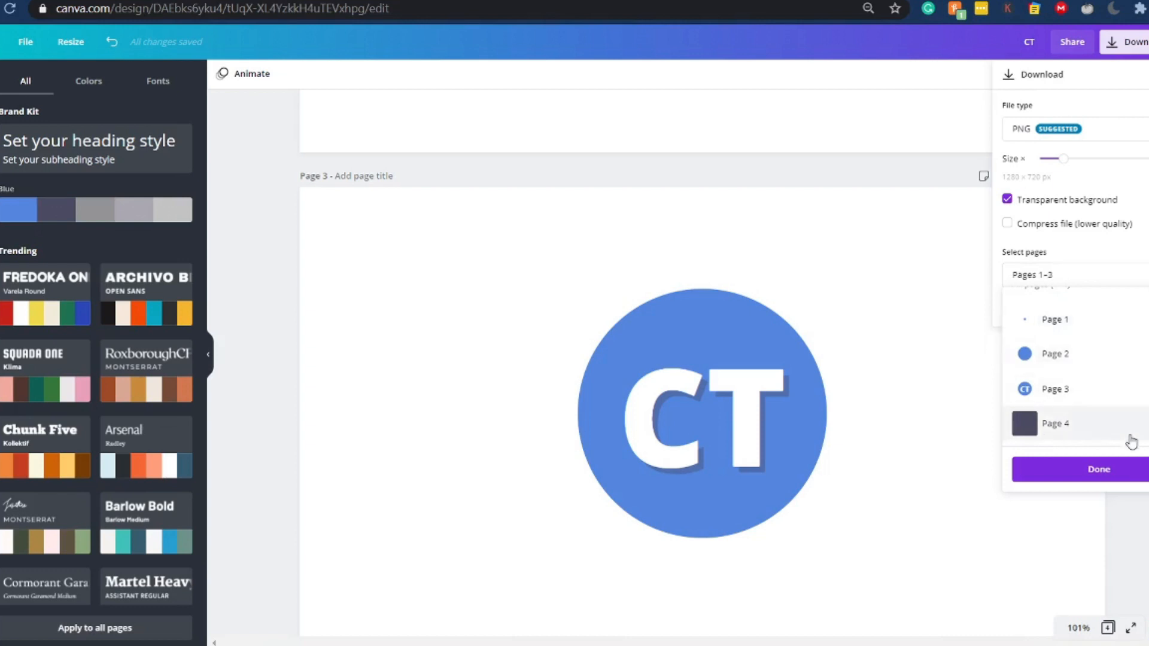
left_click(1106, 470)
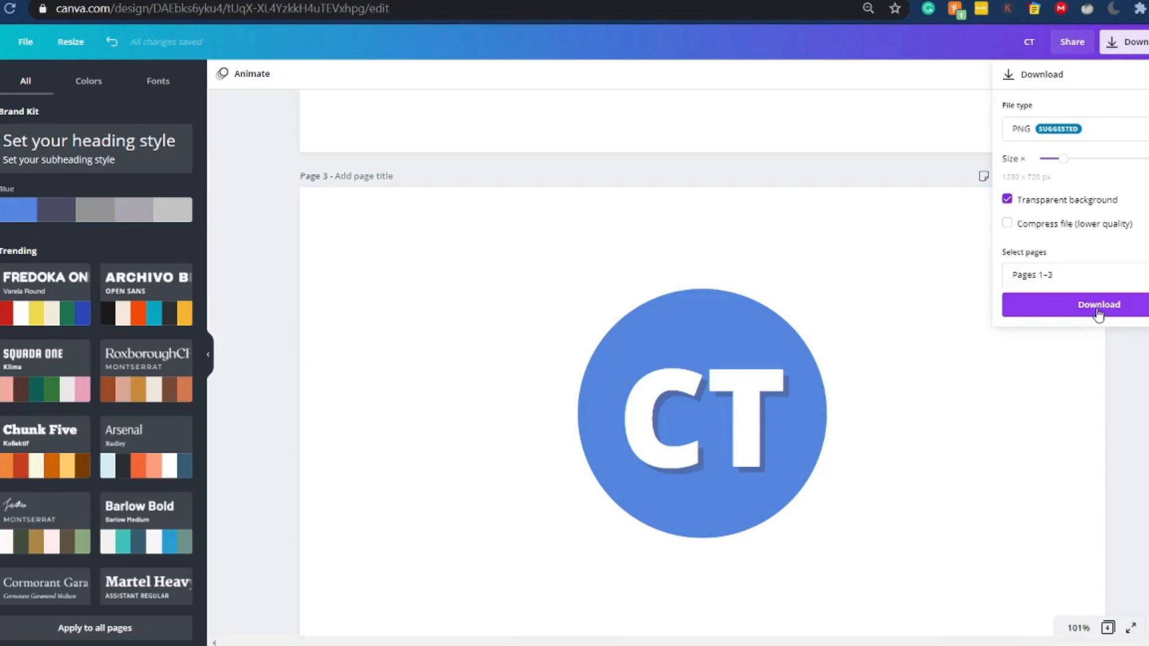
left_click(1097, 306)
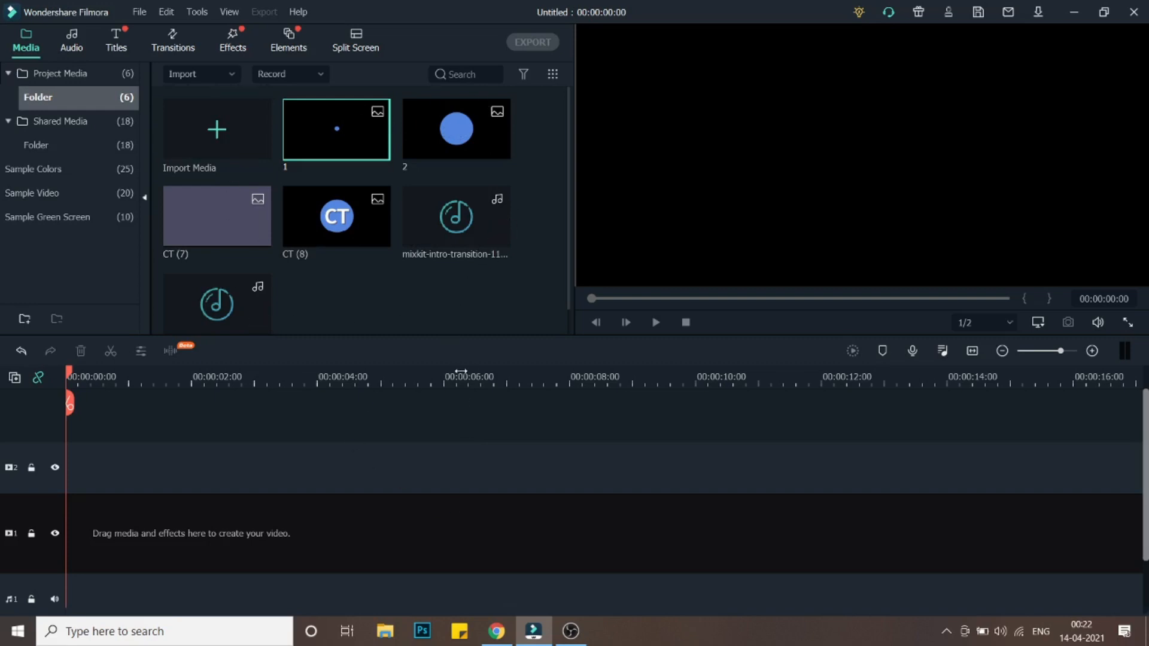
- Place the CT (7) background image on the timeline and extend its duration to about 7 seconds
left_click(228, 226)
mouse_move(111, 466)
left_mouse_down()
mouse_move(138, 466)
mouse_move(109, 464)
left_mouse_up()
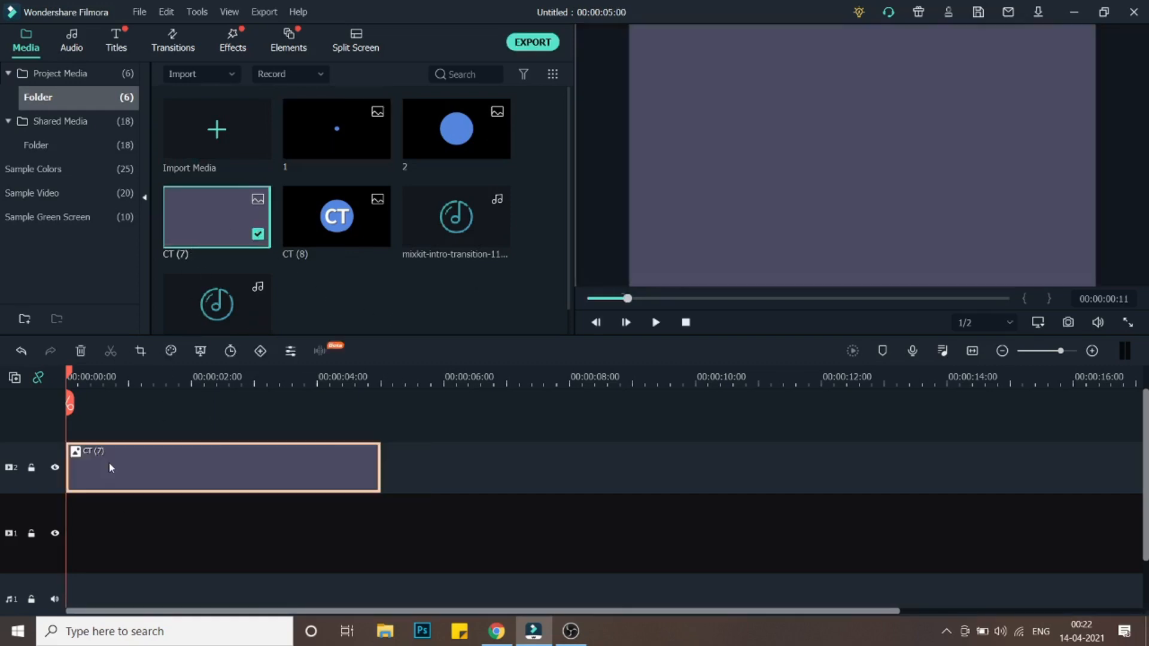
left_click_drag(71, 376, 34, 386)
left_click_drag(382, 458, 510, 454)
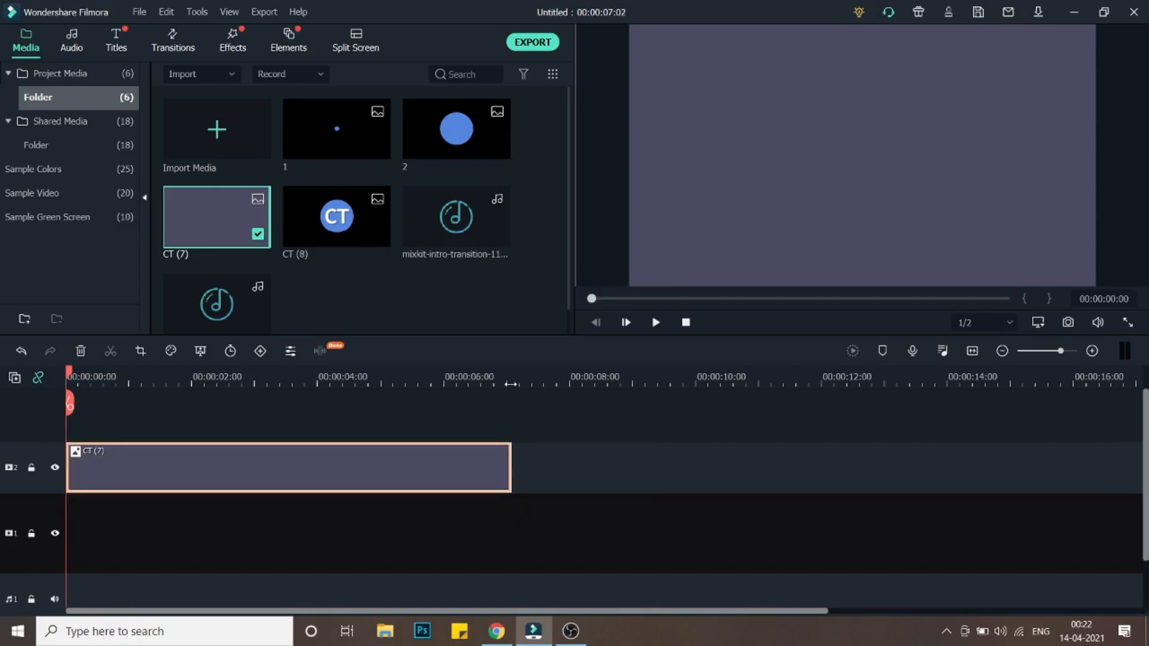
left_click(510, 383)
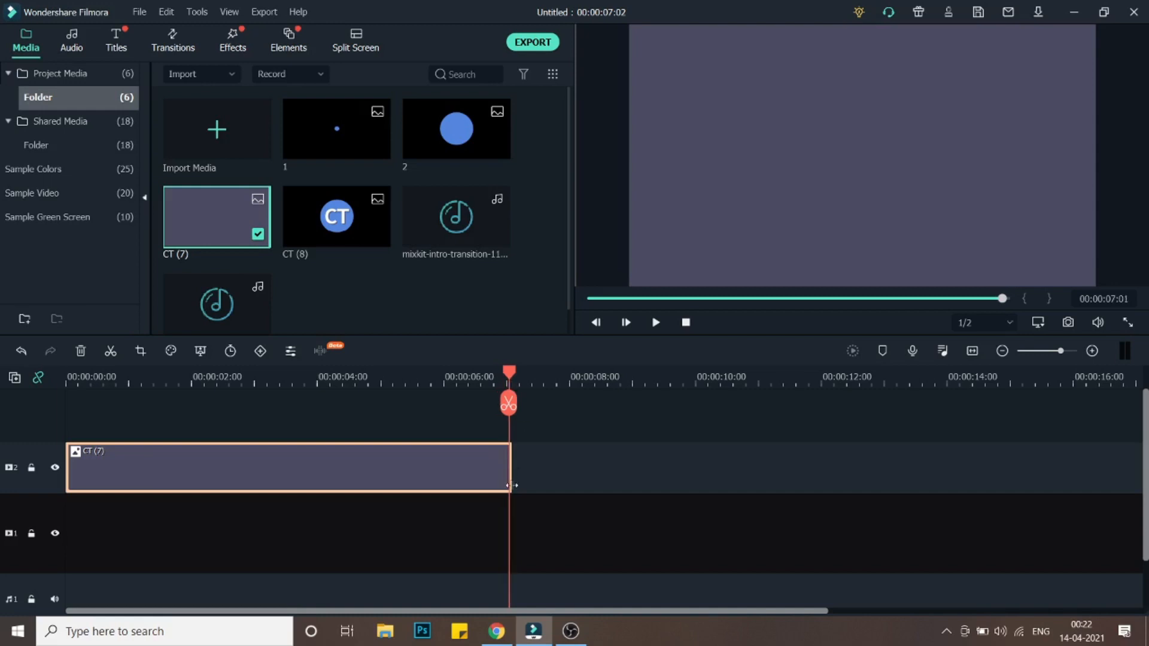
left_click_drag(512, 478, 509, 472)
left_click_drag(509, 376, 2, 379)
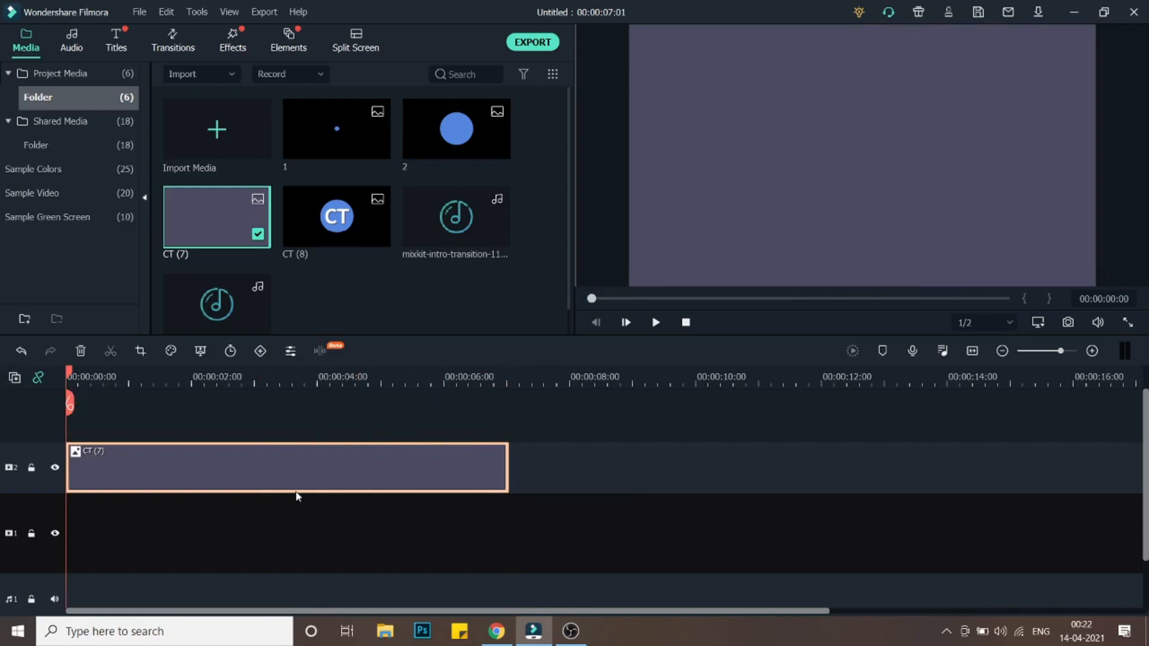
- Add the Plain Shape 20 transition to the start of the background clip
left_click(171, 43)
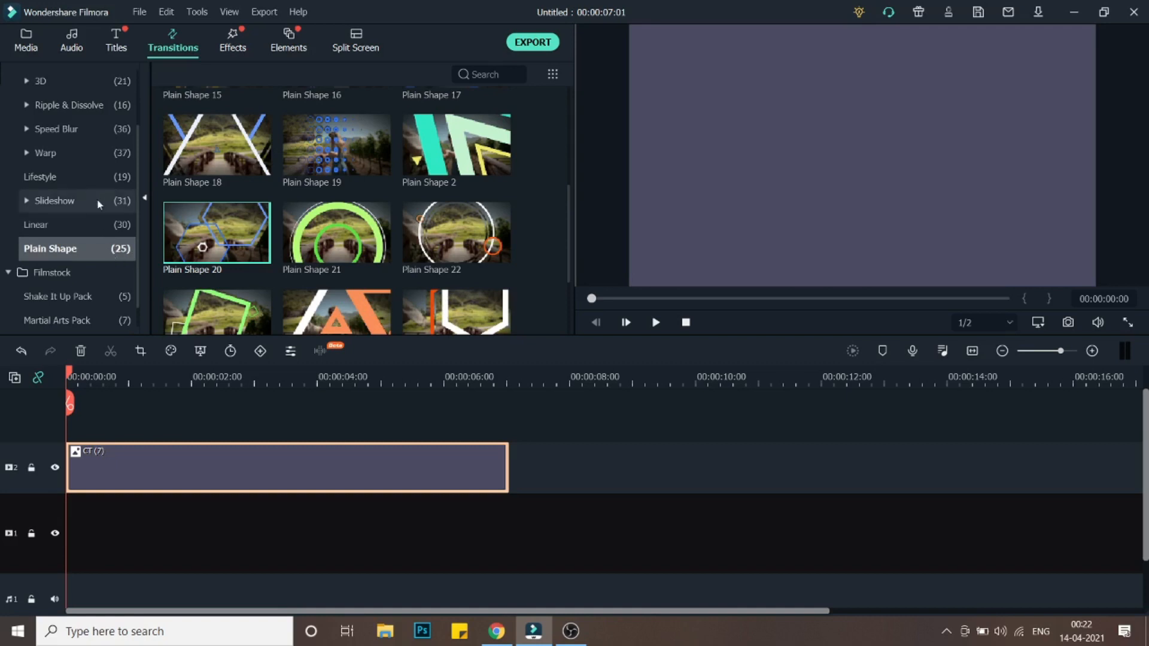
mouse_move(209, 242)
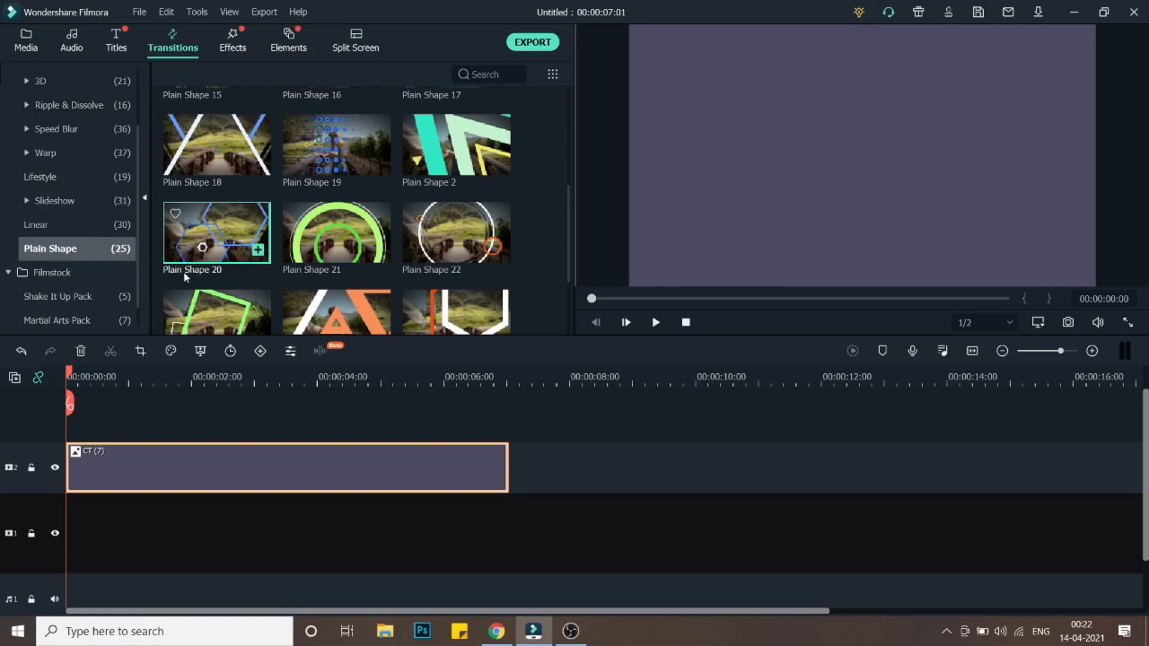
left_click_drag(230, 259, 88, 468)
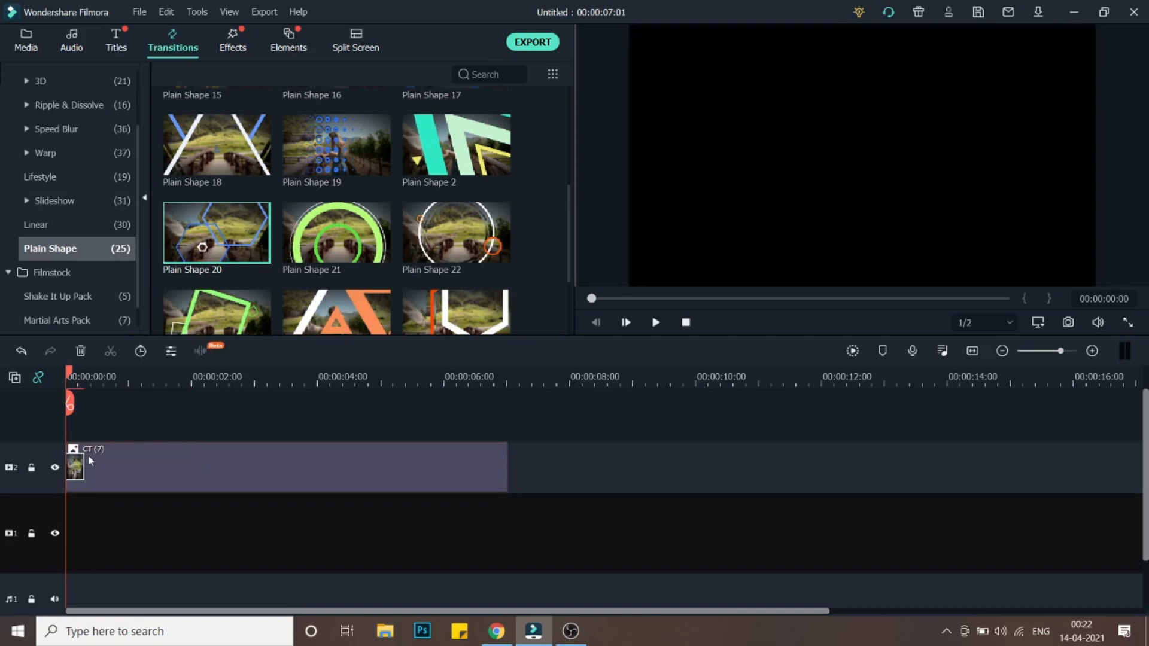
mouse_move(78, 380)
left_mouse_down()
mouse_move(88, 383)
mouse_move(64, 378)
left_mouse_up()
- Place image 1 on a new track above the background and shorten it to about 2.5 seconds
left_click(25, 41)
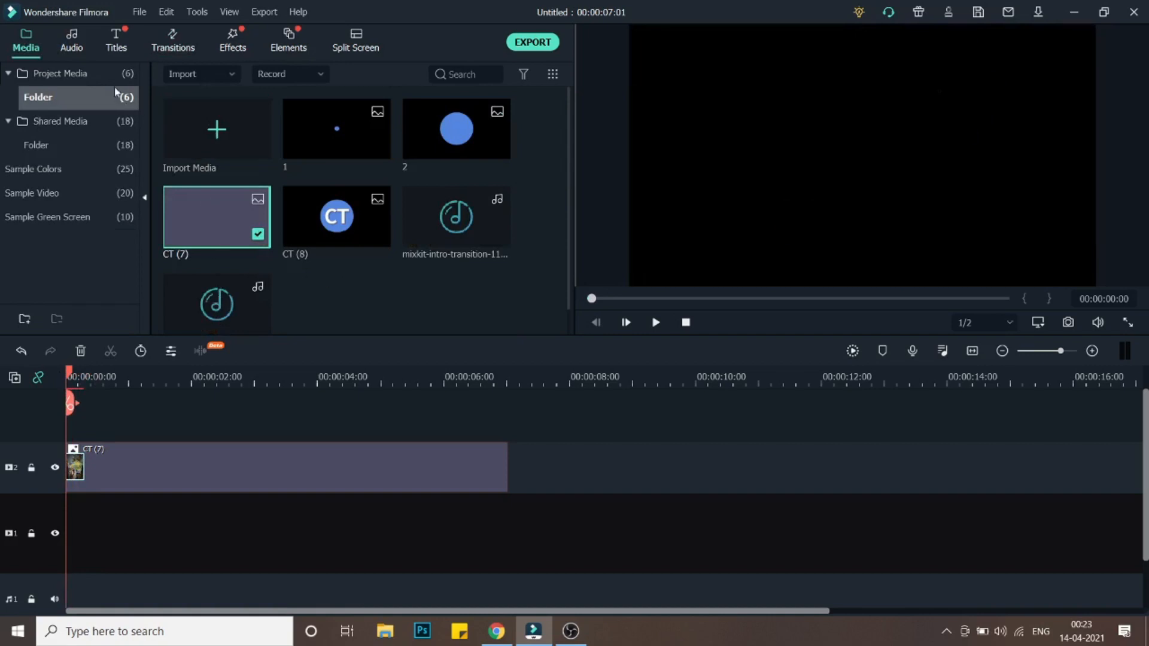
left_click_drag(343, 150, 71, 420)
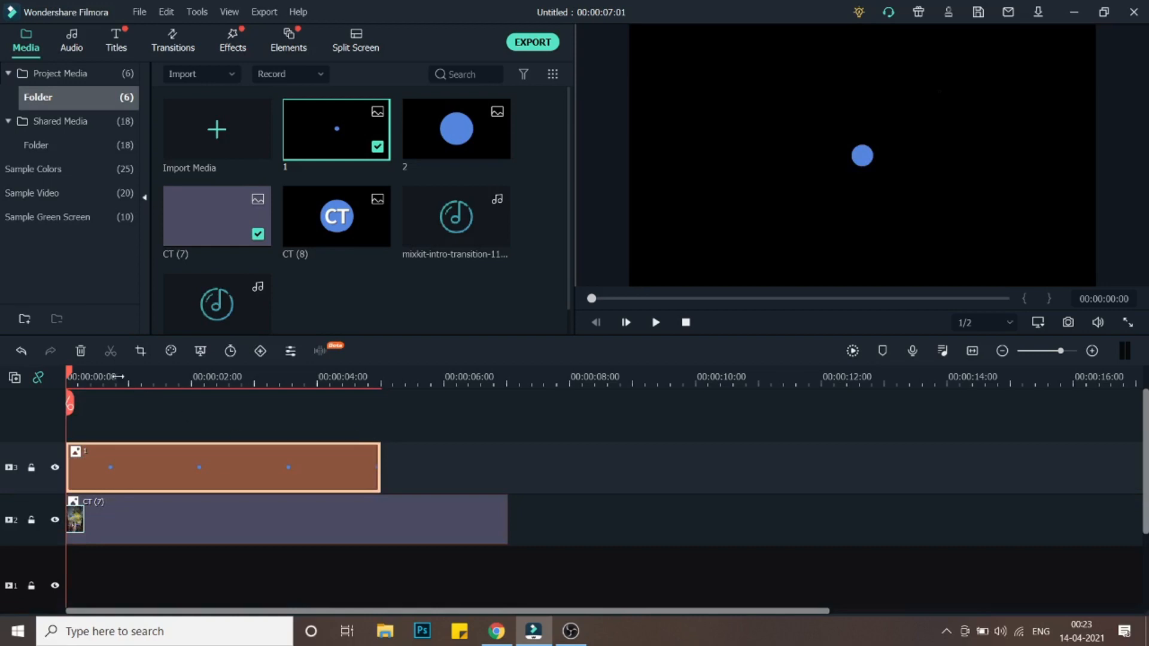
left_click_drag(379, 470, 228, 466)
left_click_drag(71, 377, 104, 398)
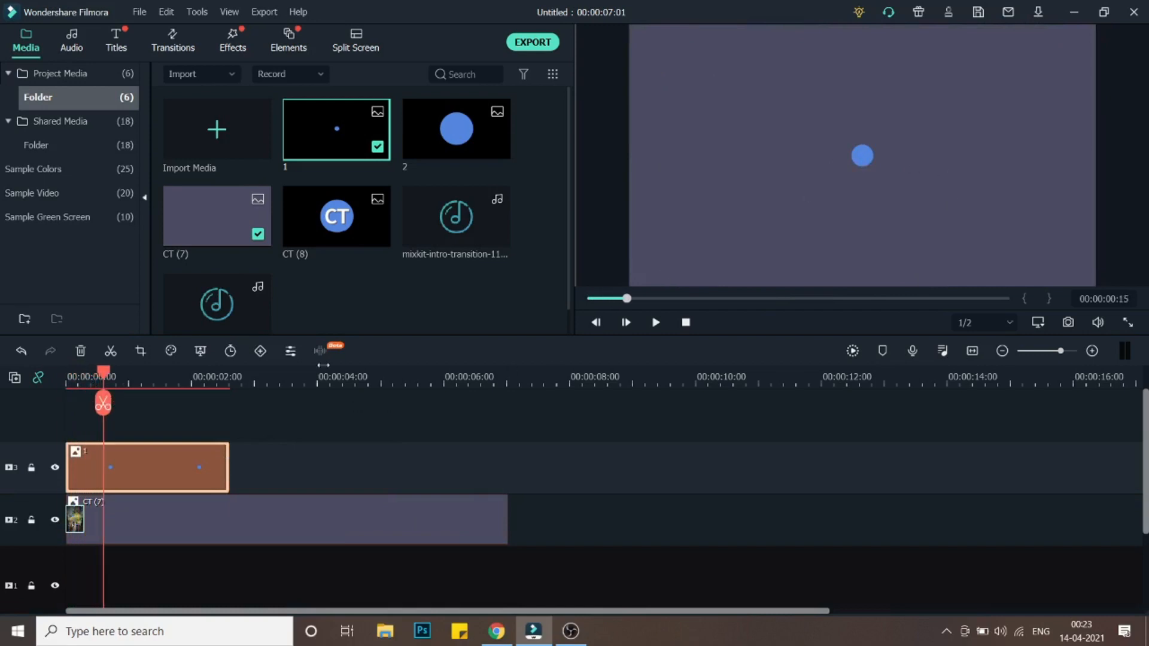
- Keyframe image 1's position for a bounce: Y 261.6 at the start, 0 at 0:15, 134.3 at 1:00, 0 at 1:09
double_click(170, 470)
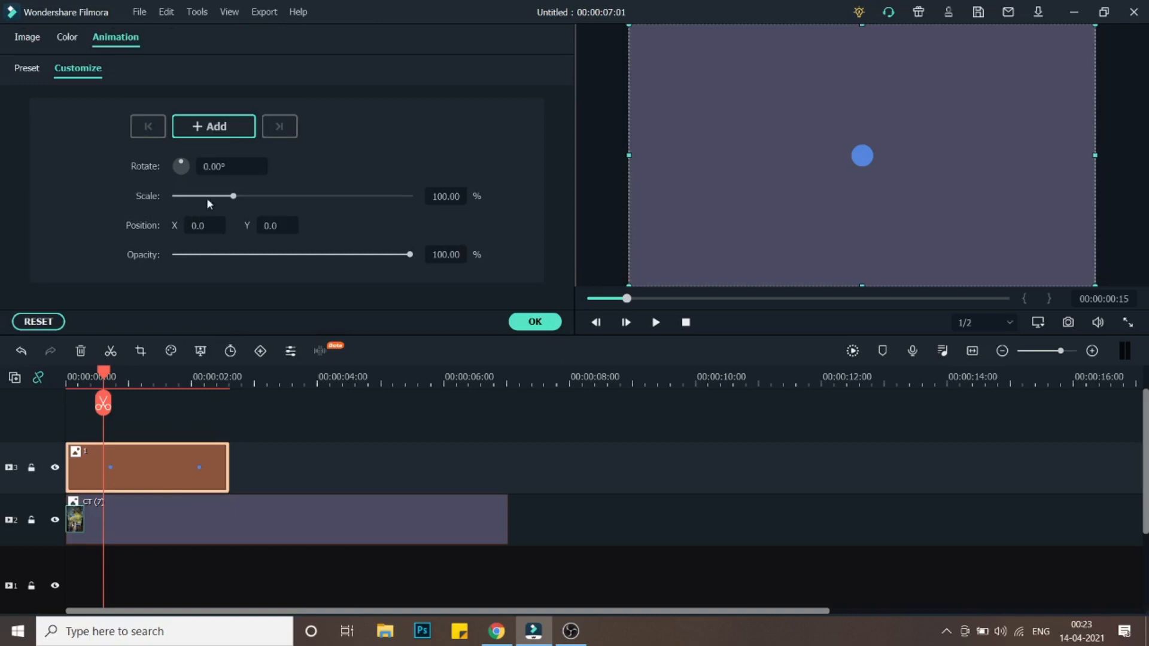
left_click(221, 135)
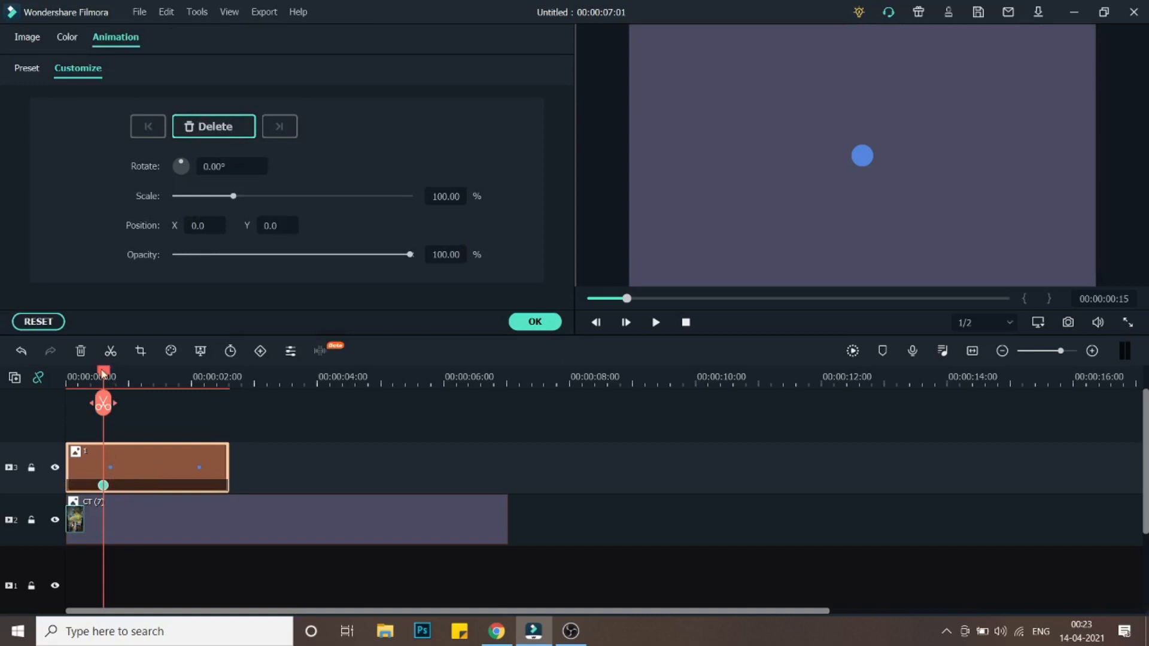
left_click_drag(103, 372, 37, 383)
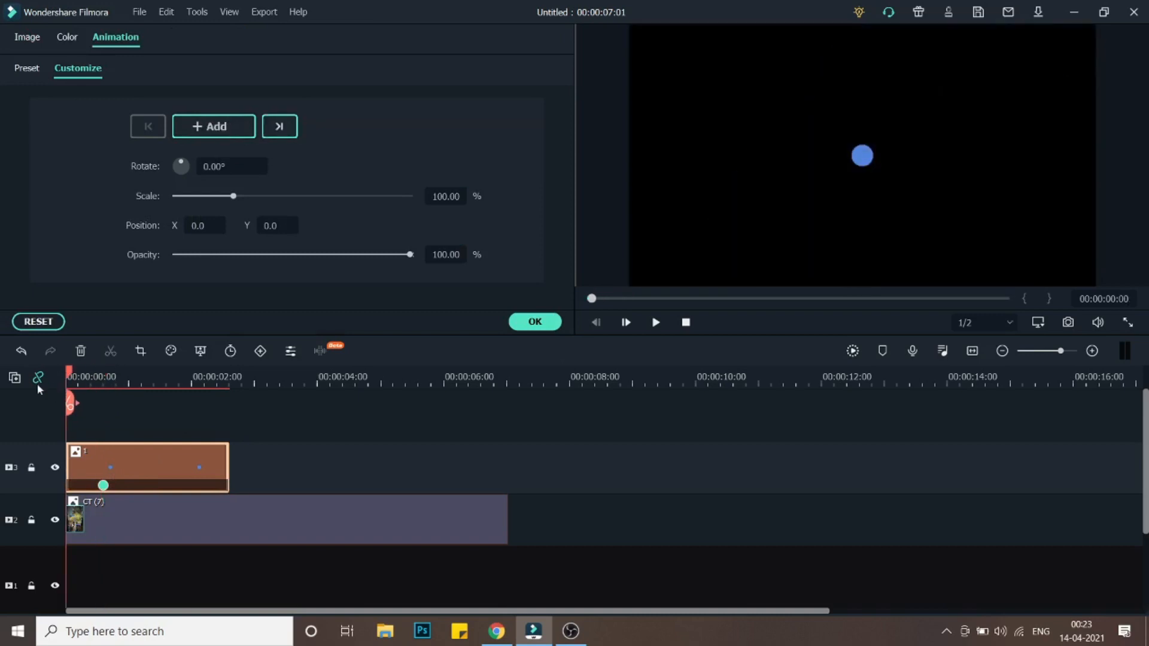
left_click(884, 192)
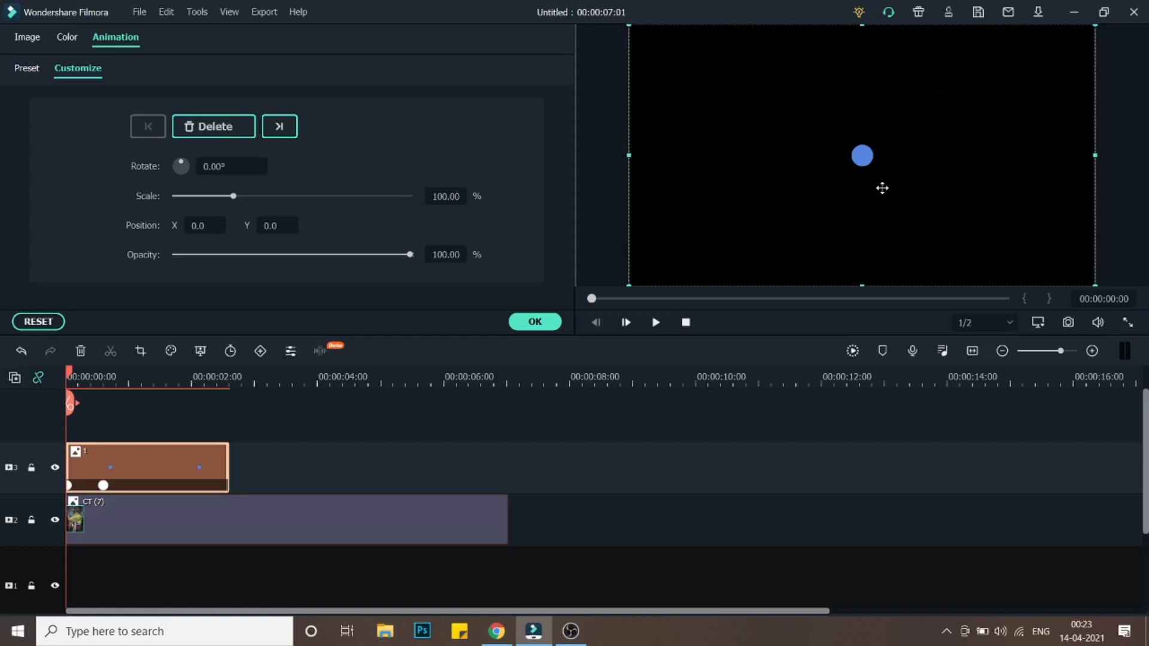
left_click_drag(905, 216, 901, 53)
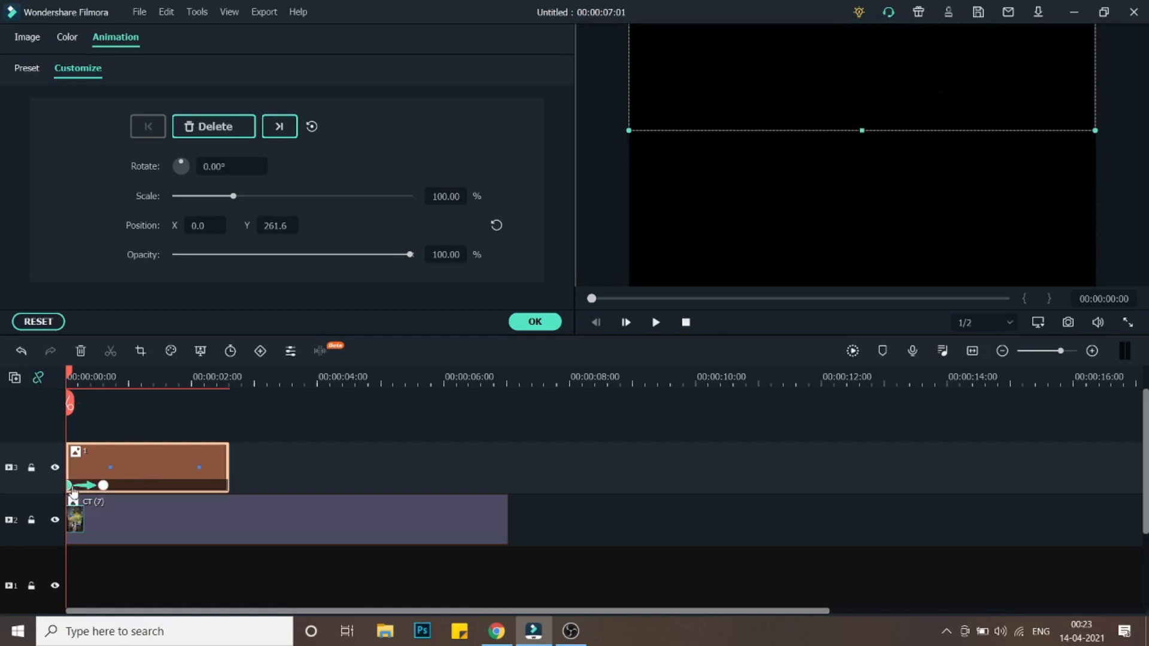
left_click_drag(68, 377, 130, 397)
left_click(788, 243)
left_click_drag(798, 250, 798, 169)
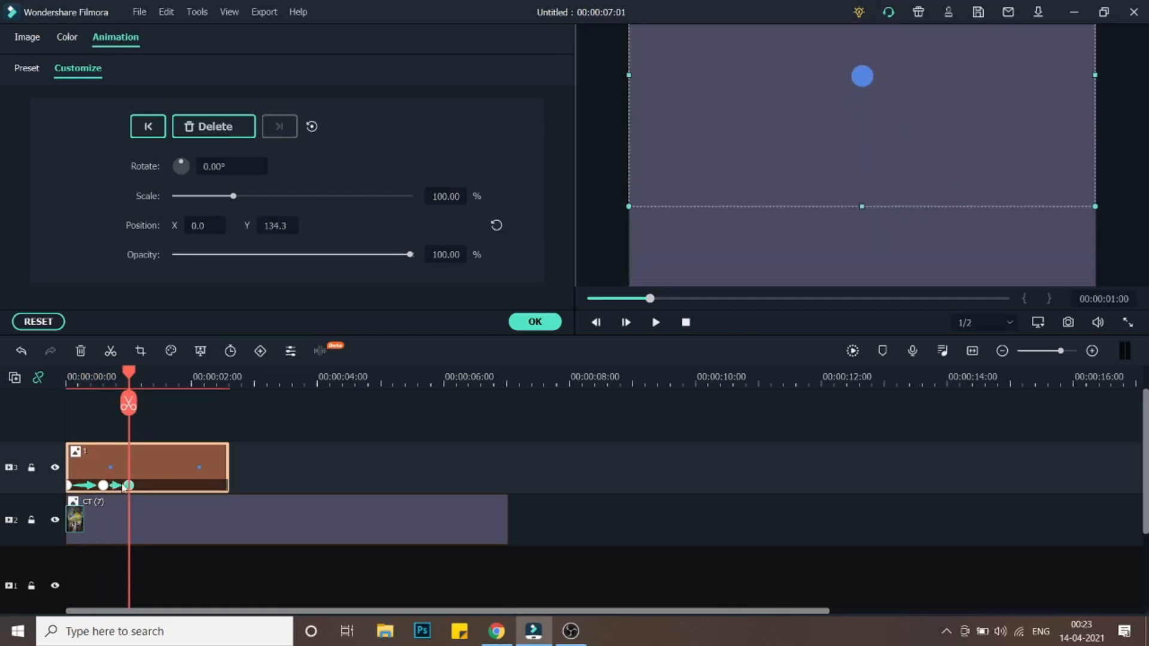
left_click_drag(133, 376, 154, 378)
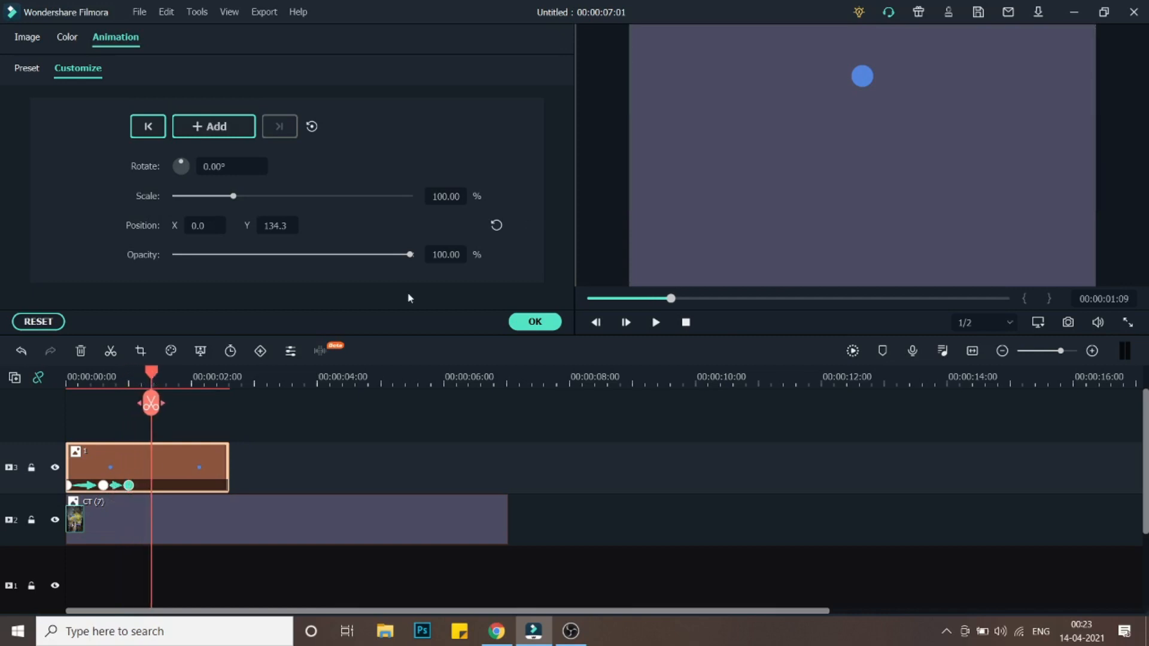
left_click_drag(831, 147, 834, 228)
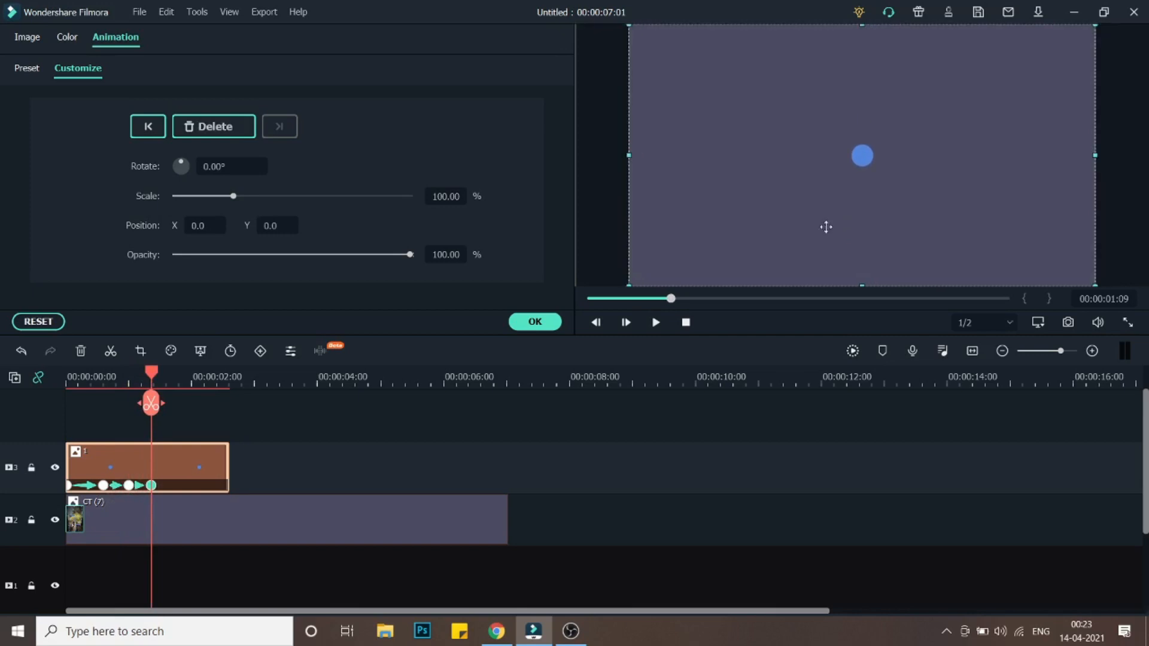
left_click_drag(151, 380, 68, 378)
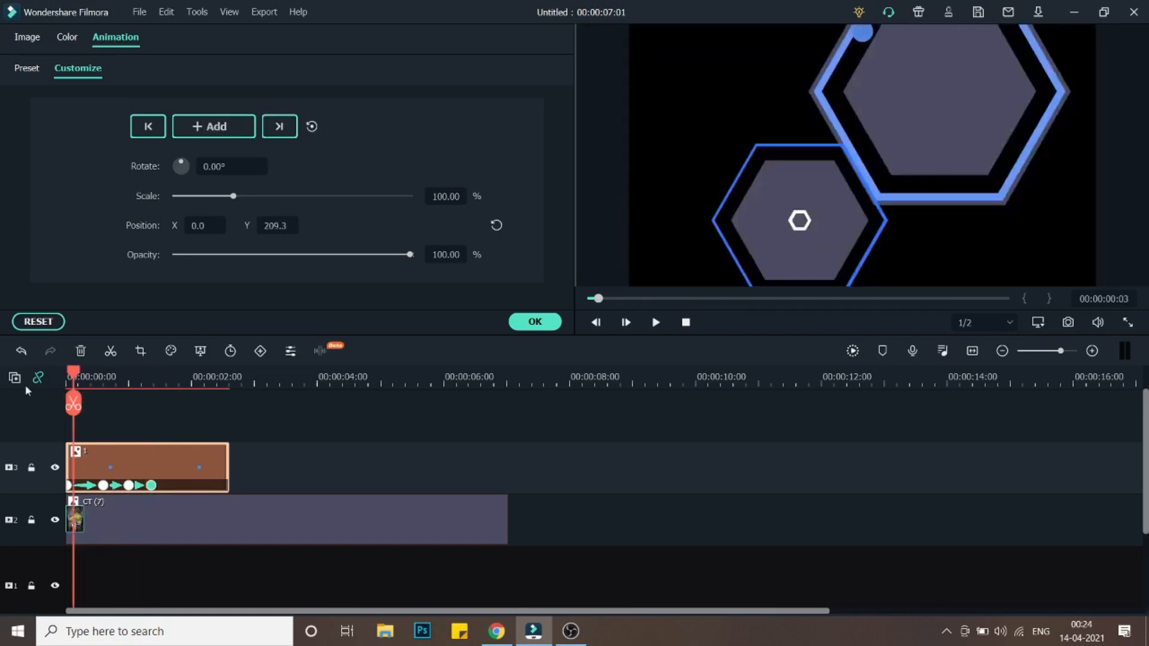
left_click(626, 323)
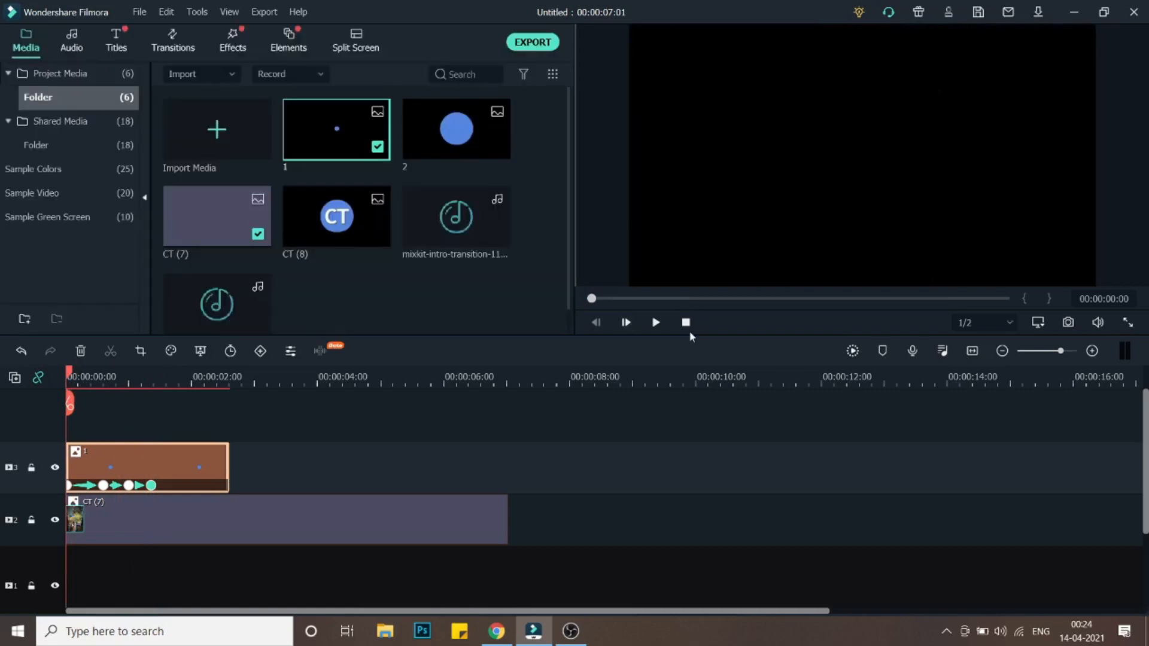
- Preview the animation and respace the position keyframes along image 1's clip
left_click(656, 323)
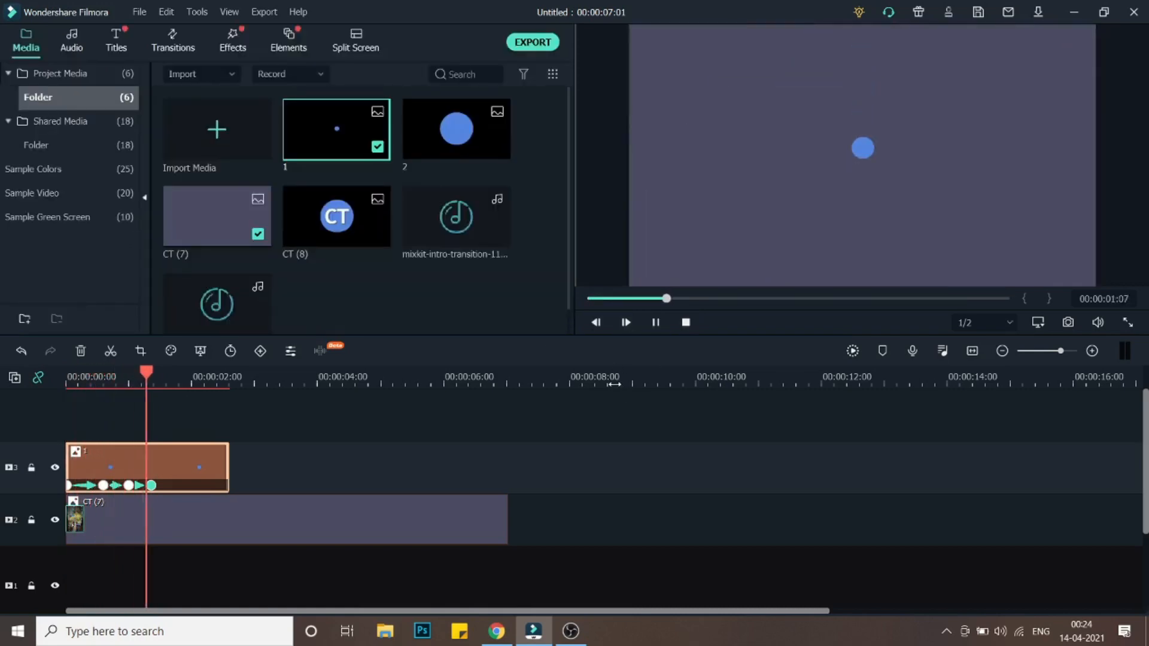
key("space")
left_click_drag(151, 485, 113, 486)
left_click(133, 485)
left_click(103, 485)
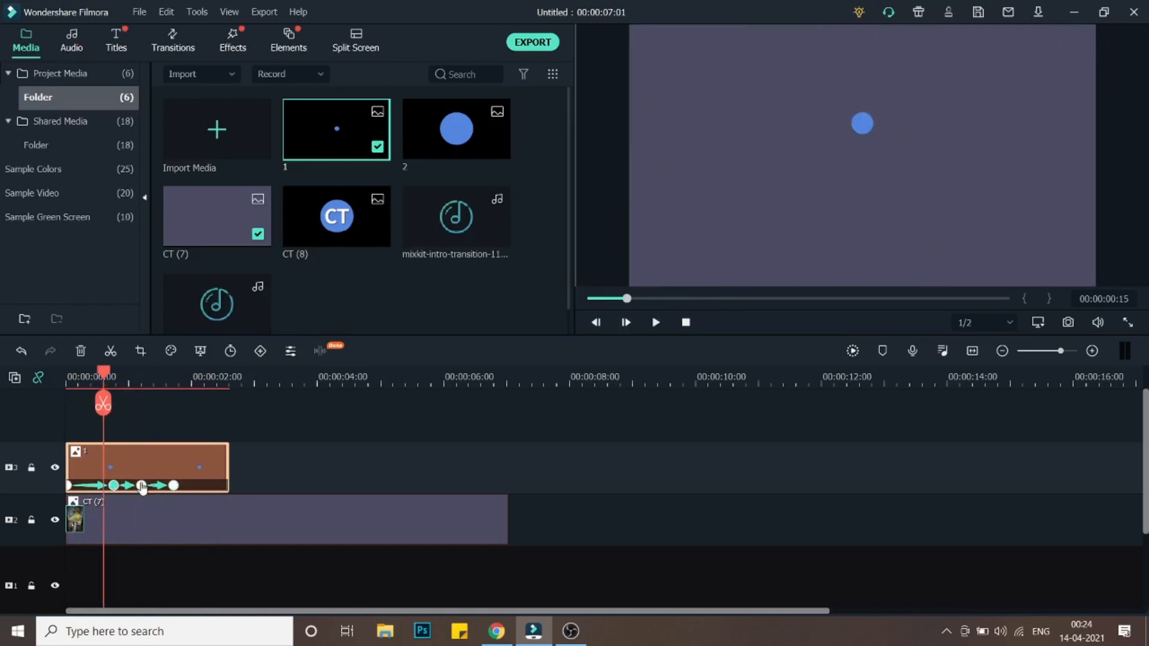
left_click(141, 486)
left_click(173, 486)
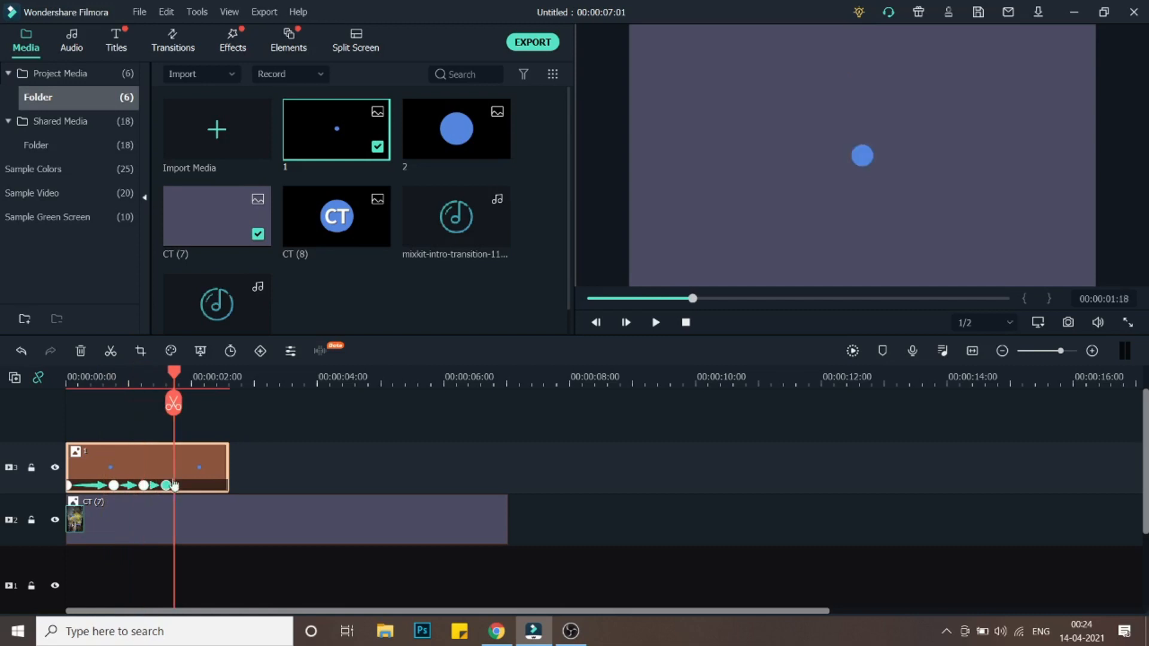
- Move the final position keyframe slightly later to slow the last bounce, previewing the result
left_click(66, 380)
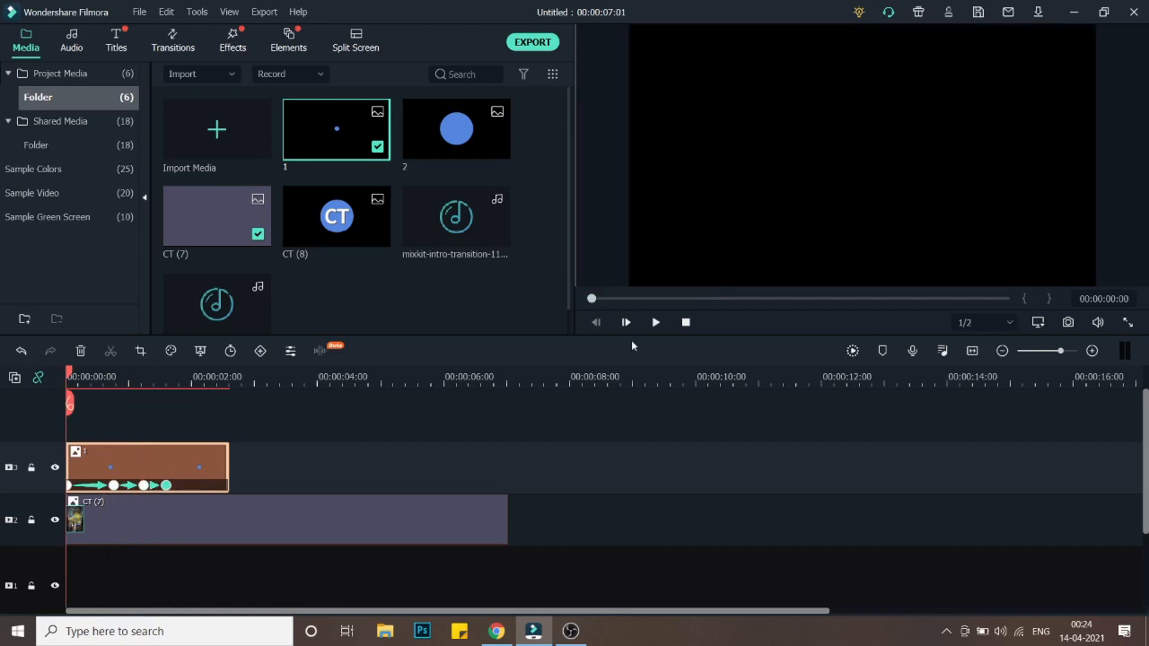
left_click(655, 322)
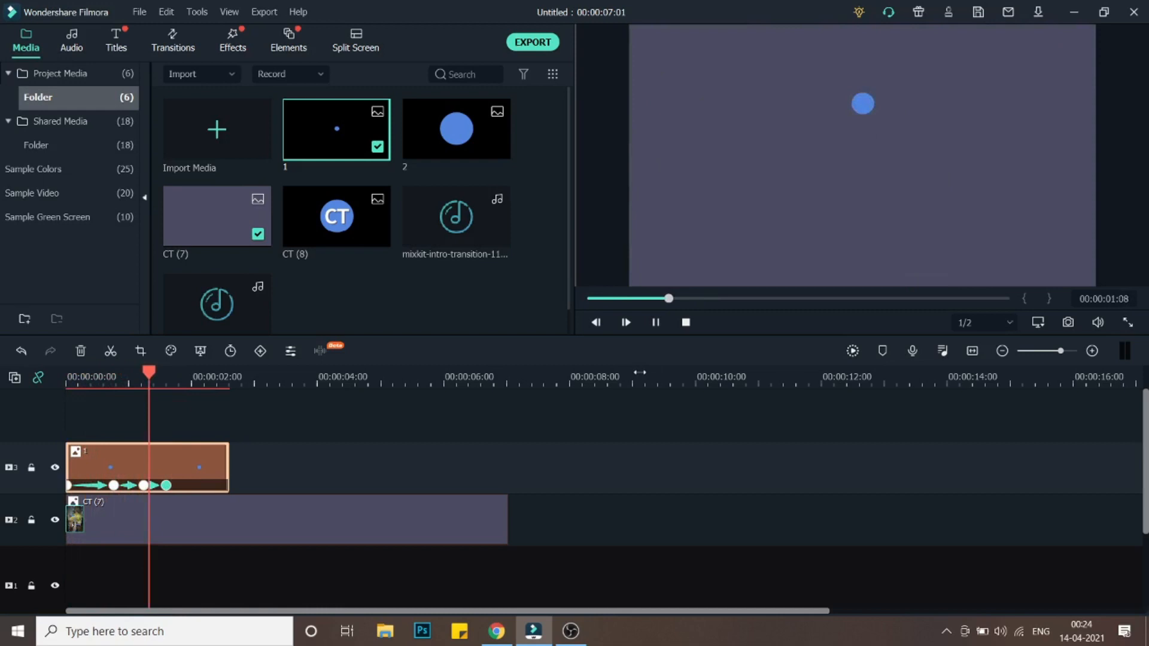
left_click(171, 485)
mouse_move(173, 485)
left_mouse_down()
mouse_move(148, 486)
mouse_move(185, 485)
left_mouse_up()
left_click(176, 486)
key("space")
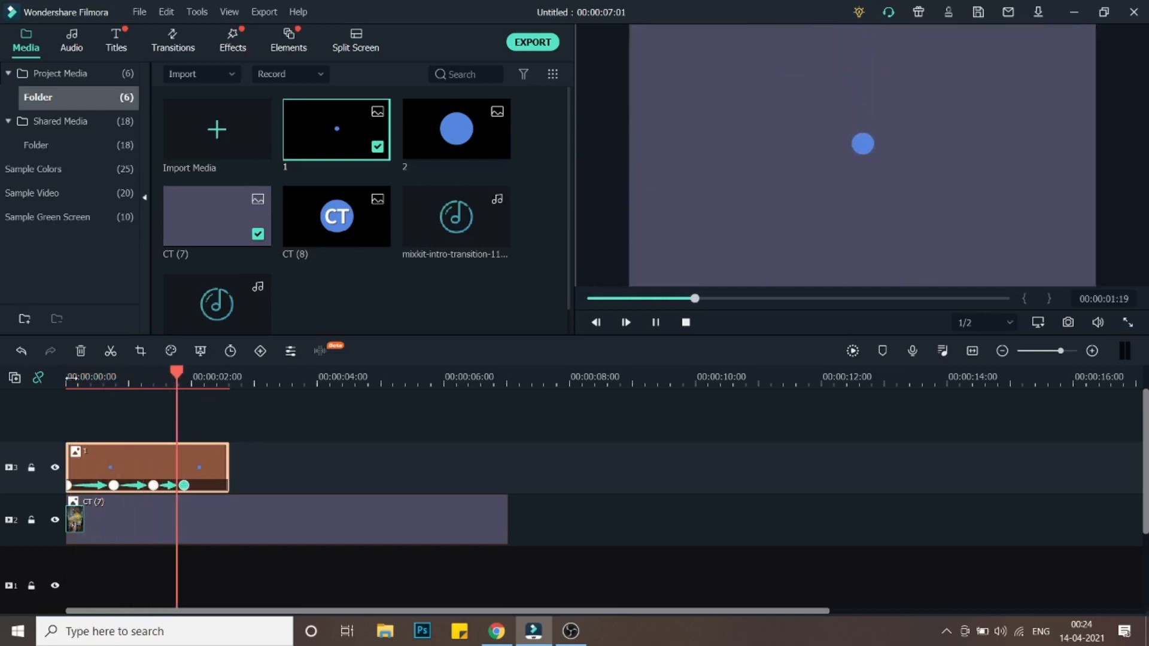
key("space")
left_click_drag(183, 487, 191, 487)
- Play the bounce animation from the beginning to review the timing
left_click(91, 377)
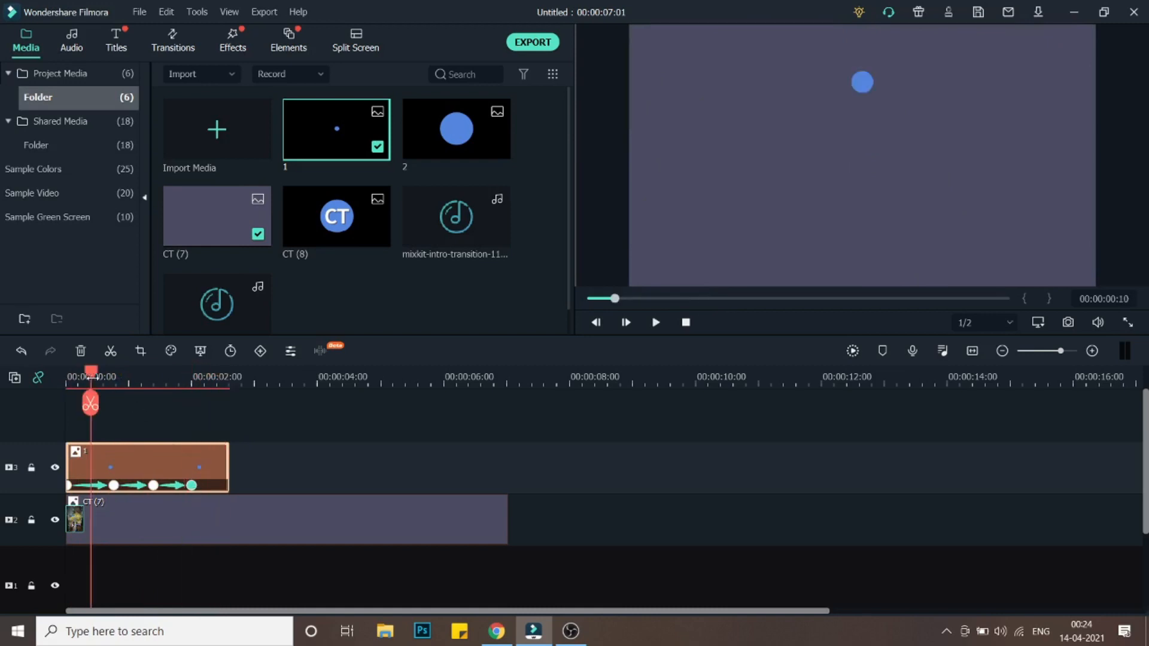
left_click(652, 332)
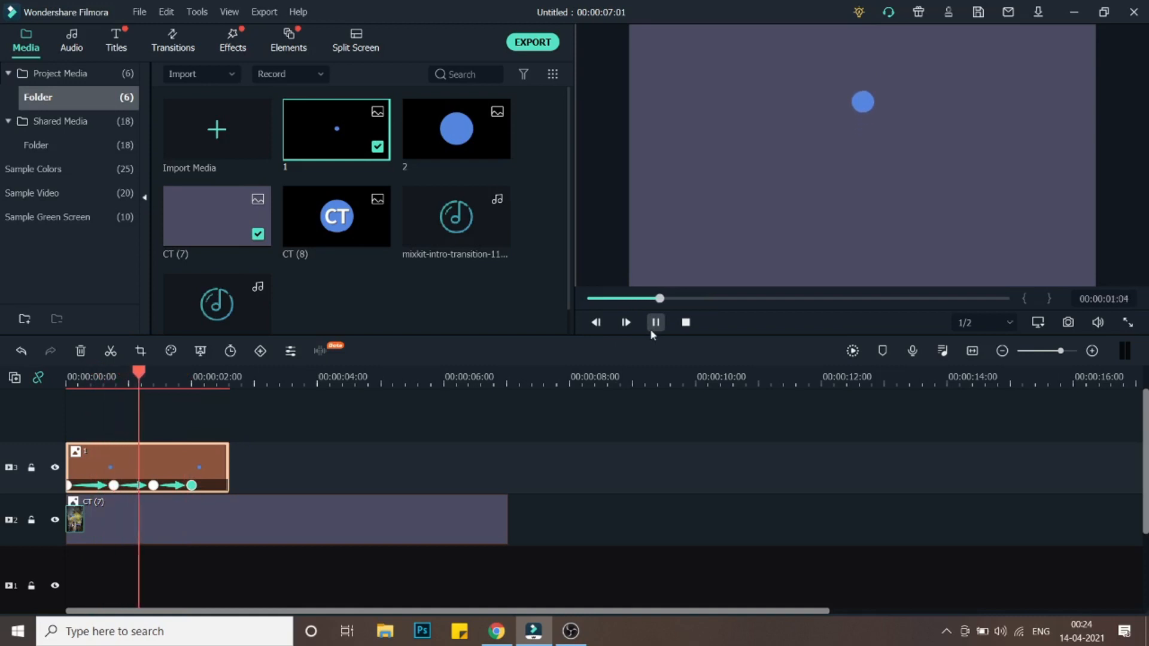
left_click(651, 327)
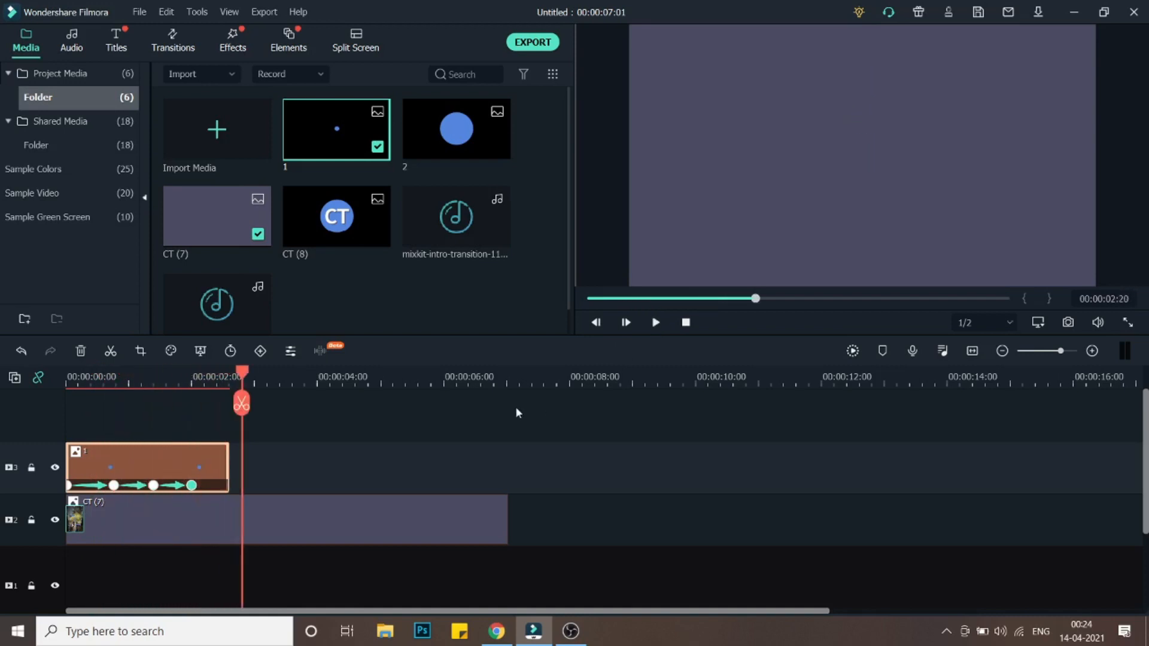
- Trim image 1's clip so it ends at about 0:00:02:06
left_click(197, 383)
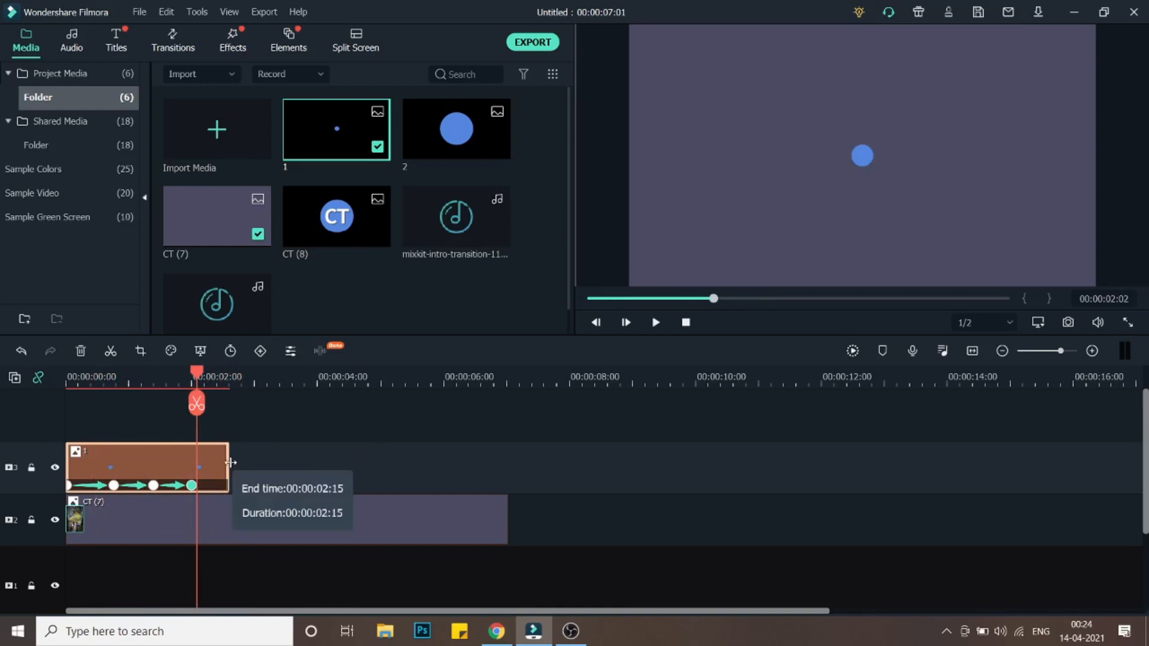
left_click_drag(199, 373, 210, 381)
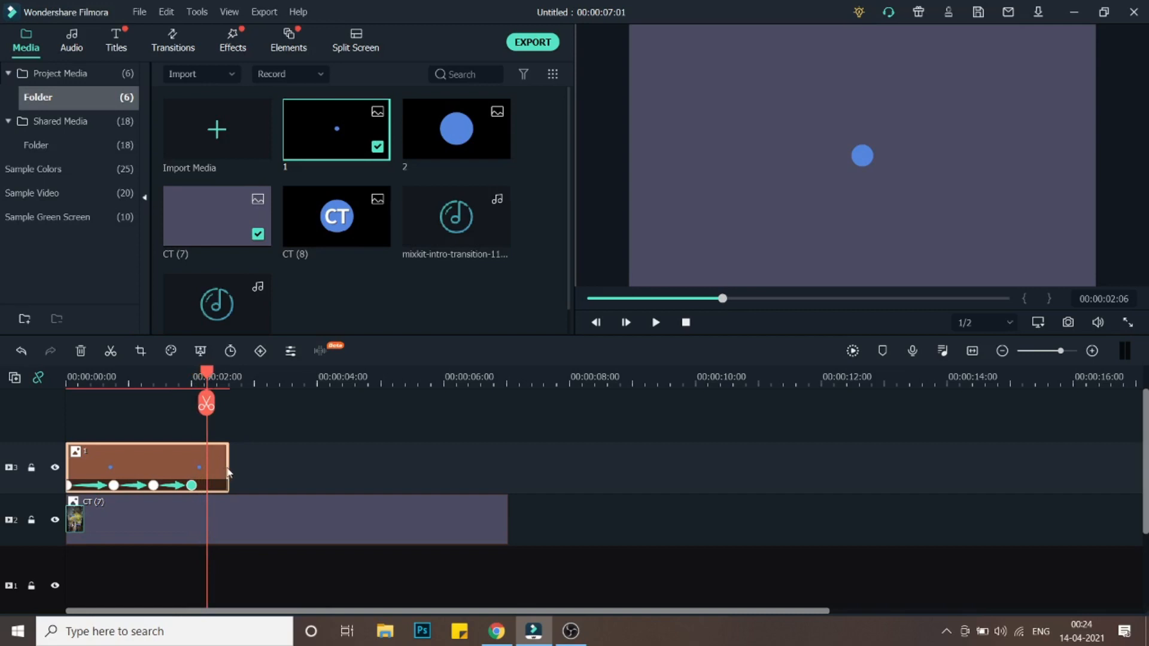
left_click_drag(227, 469, 207, 470)
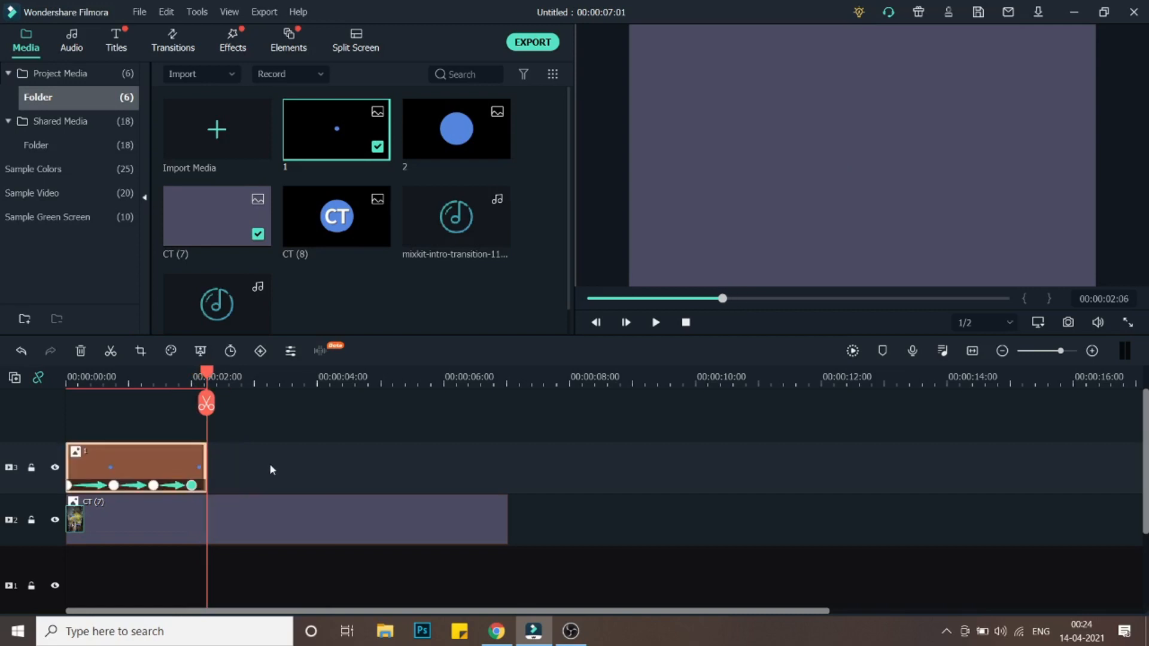
- Place image 2 on the timeline directly after image 1's clip
left_click(466, 145)
left_click_drag(461, 148, 210, 465)
left_click_drag(206, 375, 335, 386)
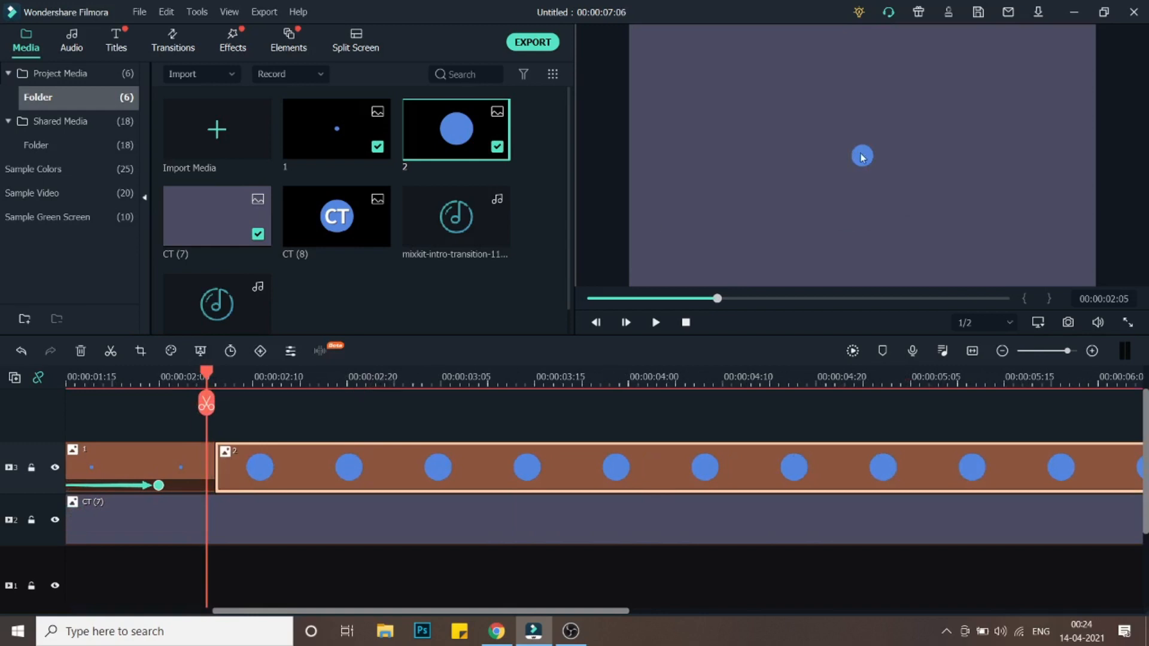
- Add a scale keyframe at the start of image 2's clip with scale set to 17.83%
double_click(452, 466)
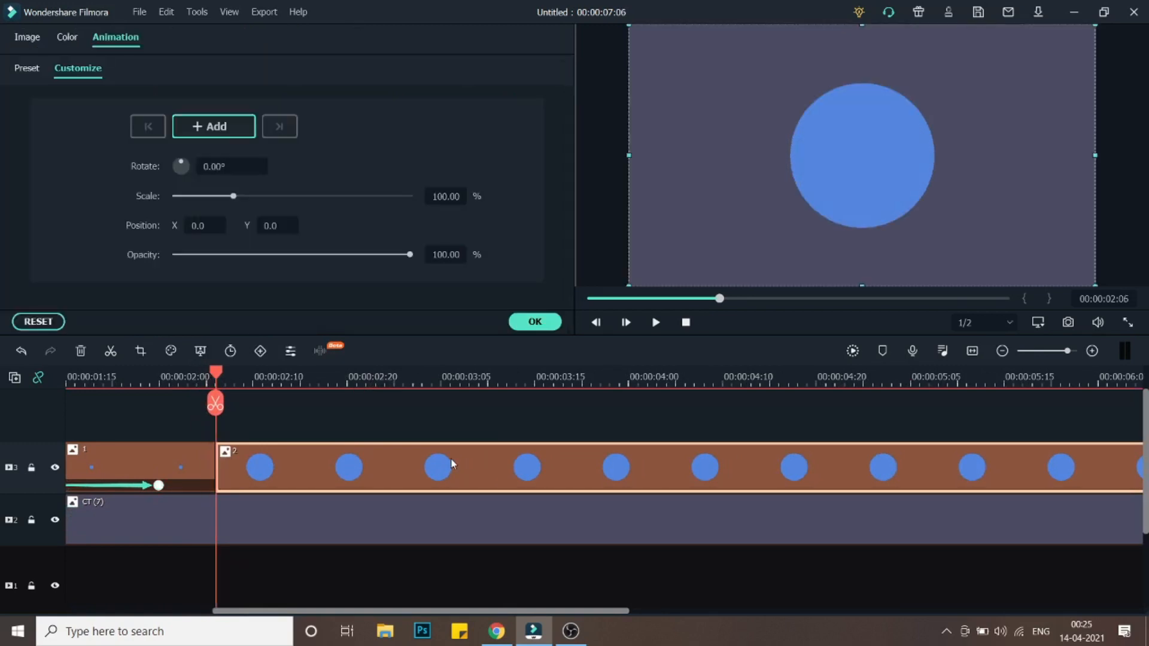
left_click(236, 196)
left_click(445, 196)
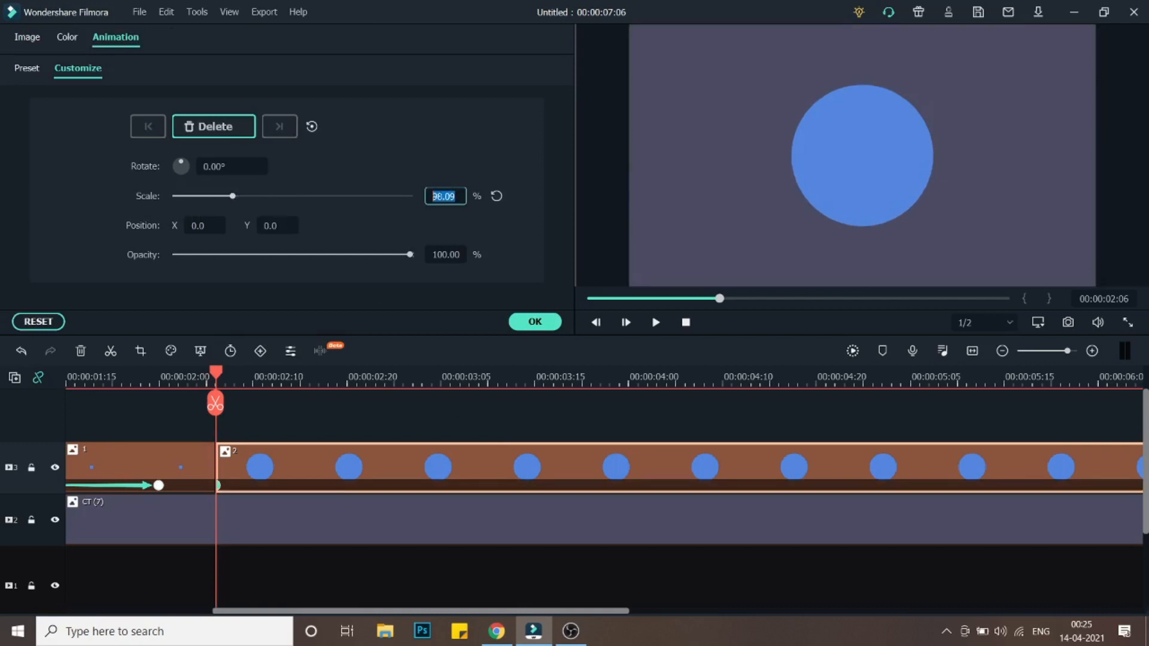
left_click_drag(234, 198, 186, 193)
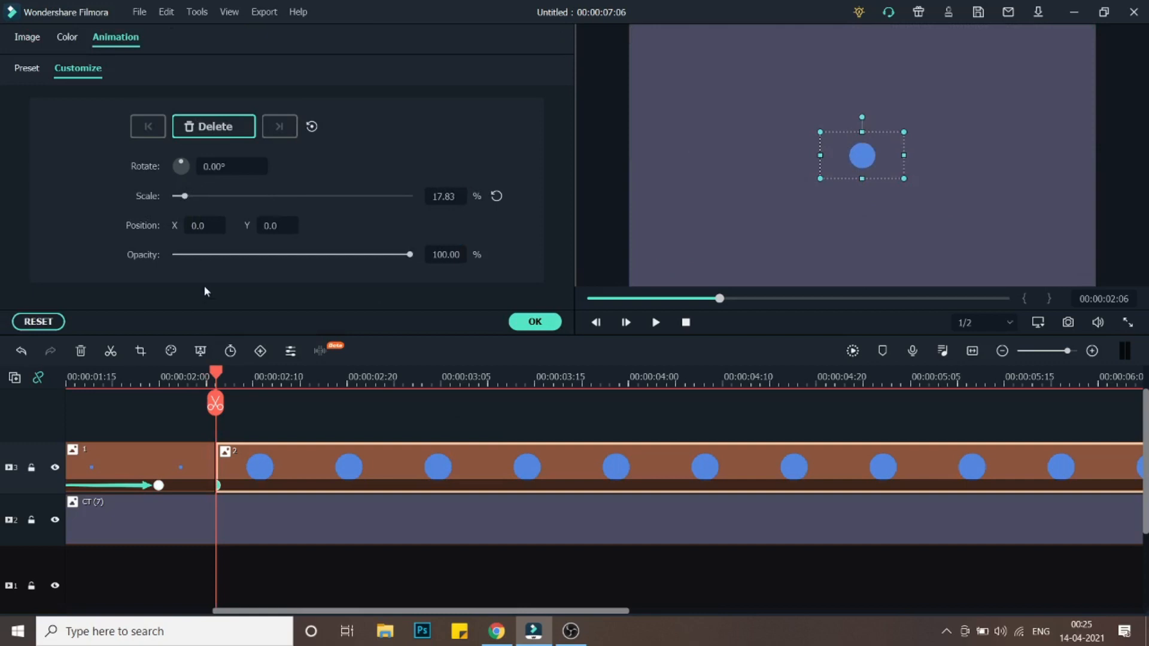
- Add a second scale keyframe for image 2 at about 0:00:03:17 with scale 70%, and confirm
left_click_drag(217, 373, 356, 366)
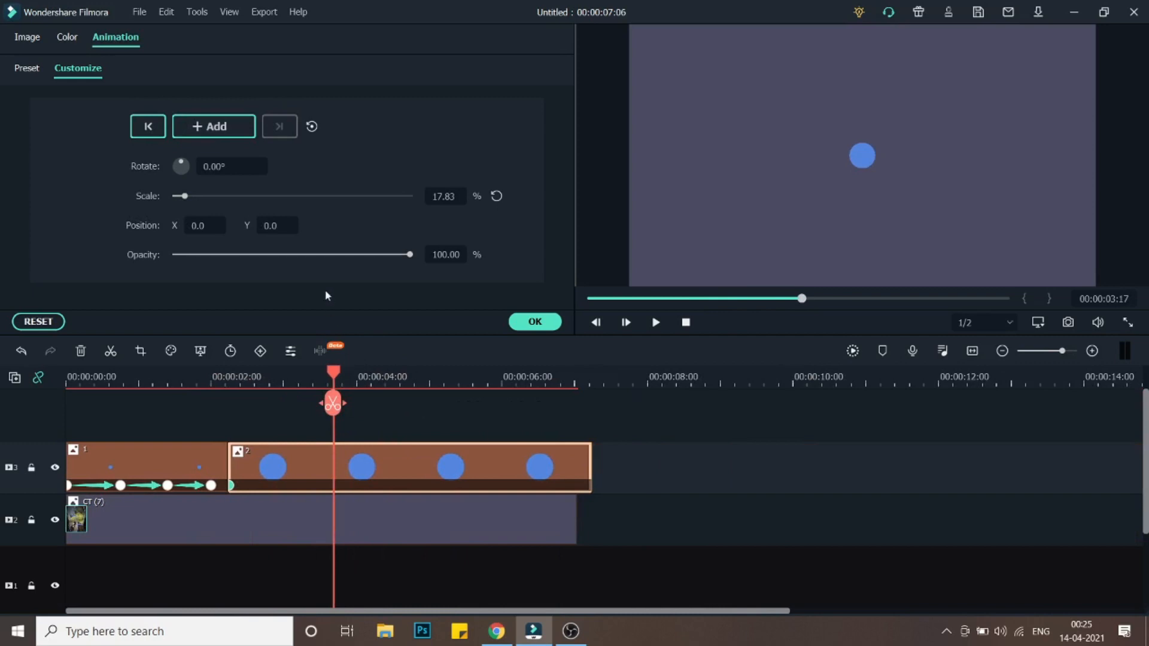
left_click(435, 196)
type("70")
key("Return")
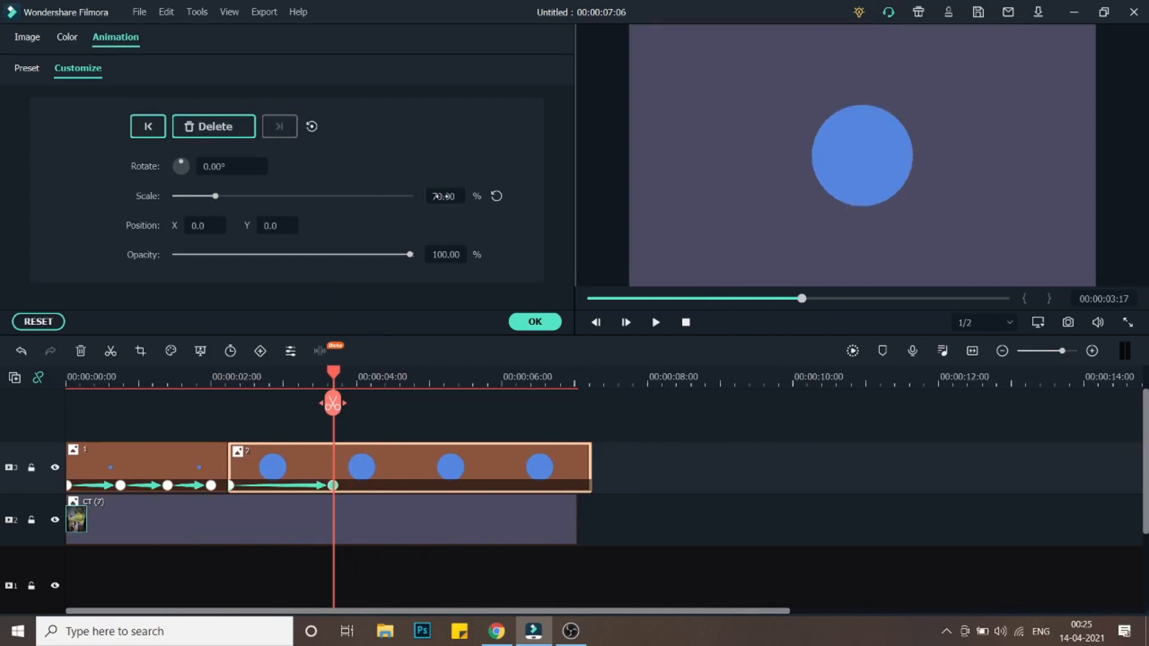
left_click_drag(334, 380, 86, 369)
left_click(535, 321)
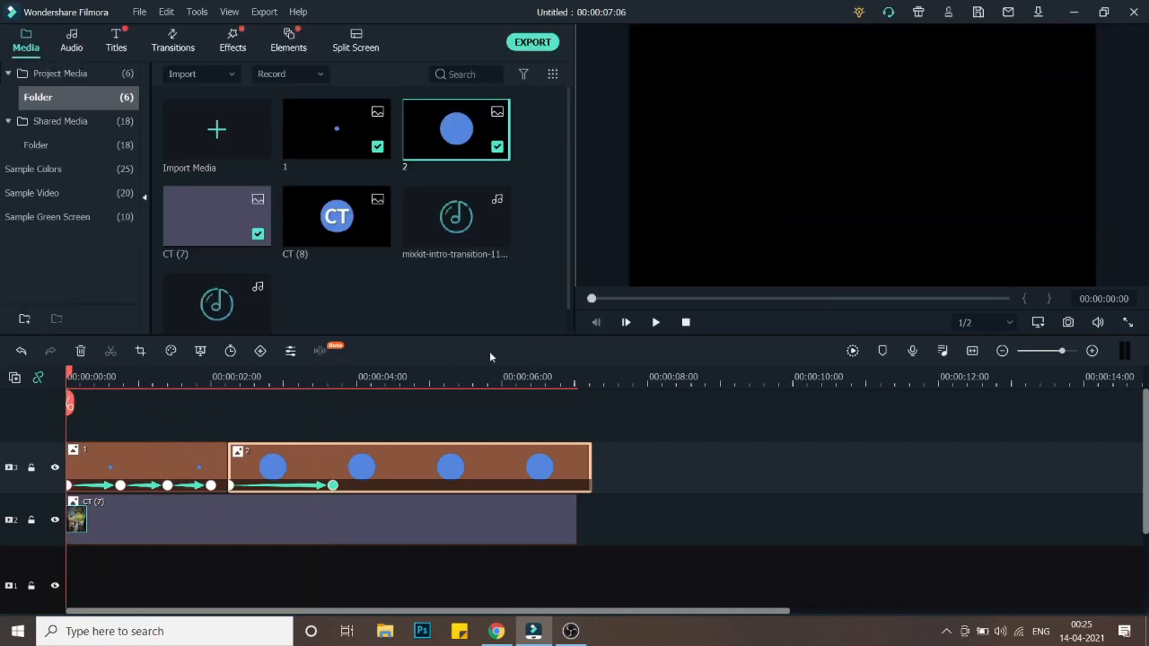
- Preview the growing ball and shorten image 2's clip to end just after its last keyframe
left_click(656, 323)
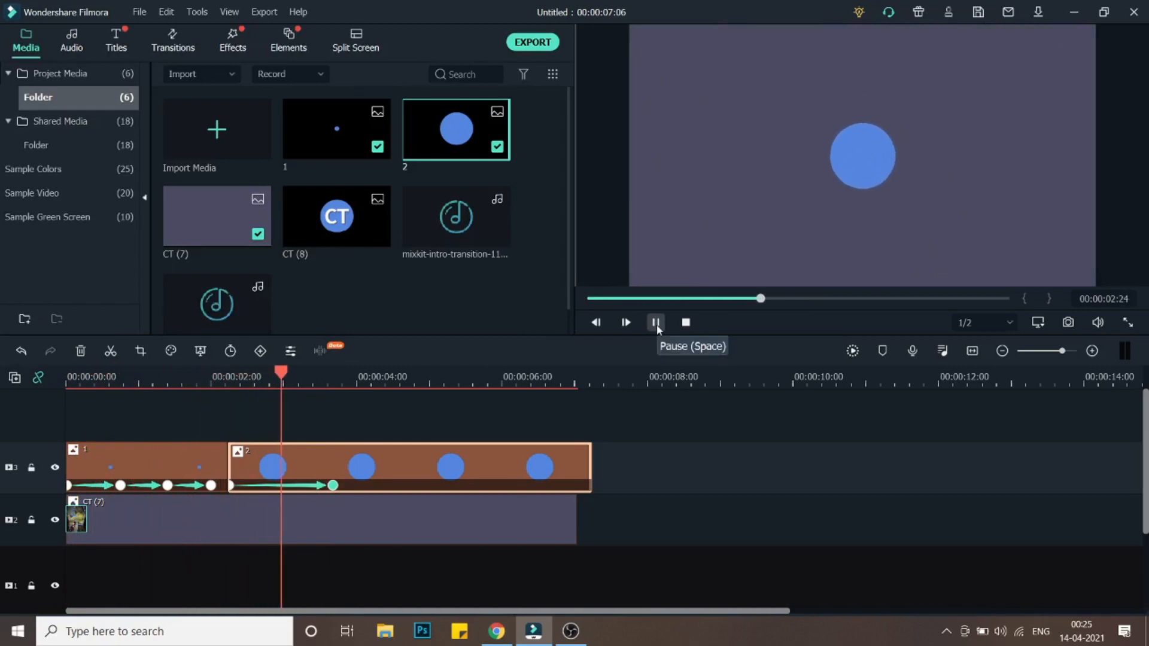
left_click(656, 323)
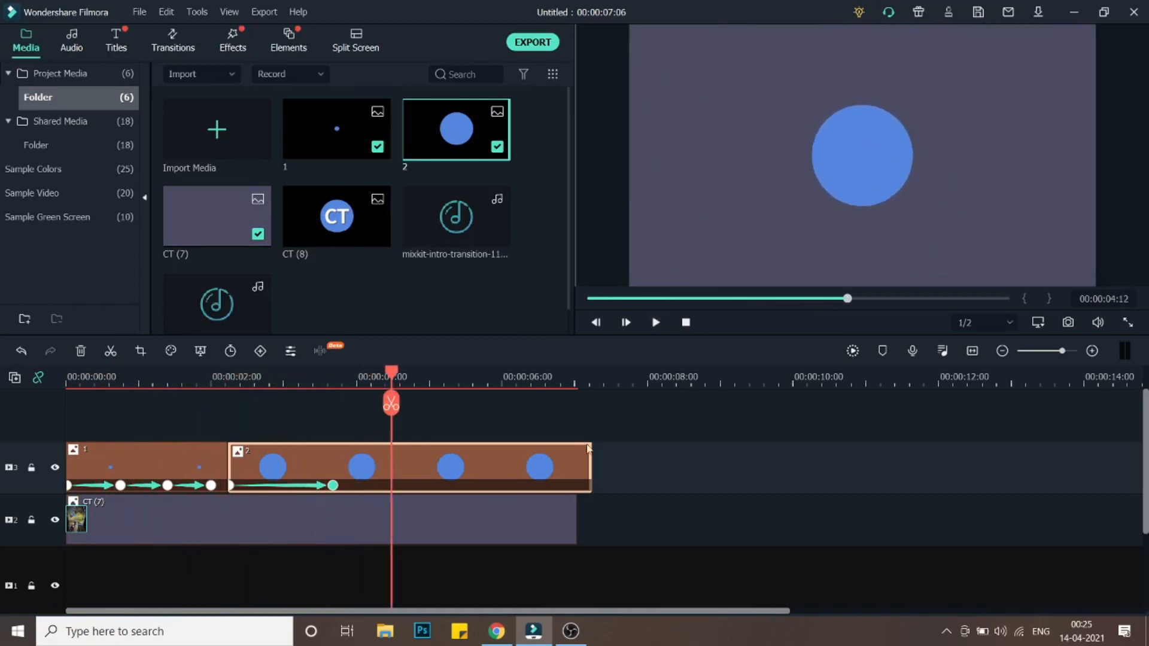
left_click_drag(594, 466, 348, 473)
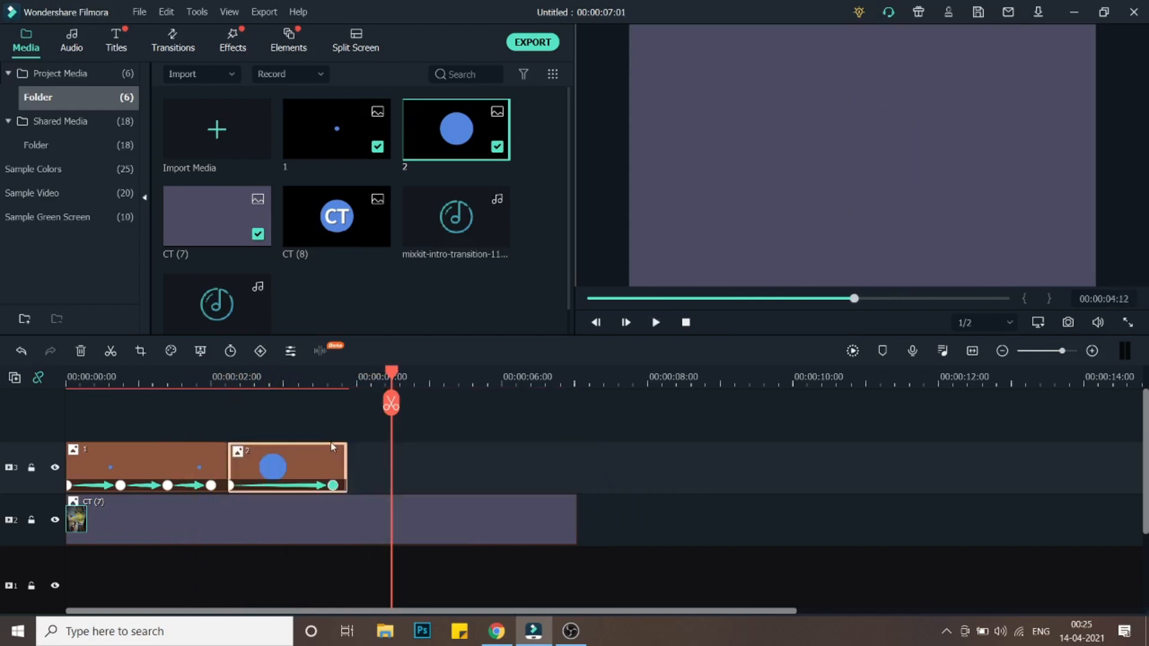
- Place the CT (8) logo on the timeline after image 2's clip and open its settings
left_click_drag(335, 226, 356, 460)
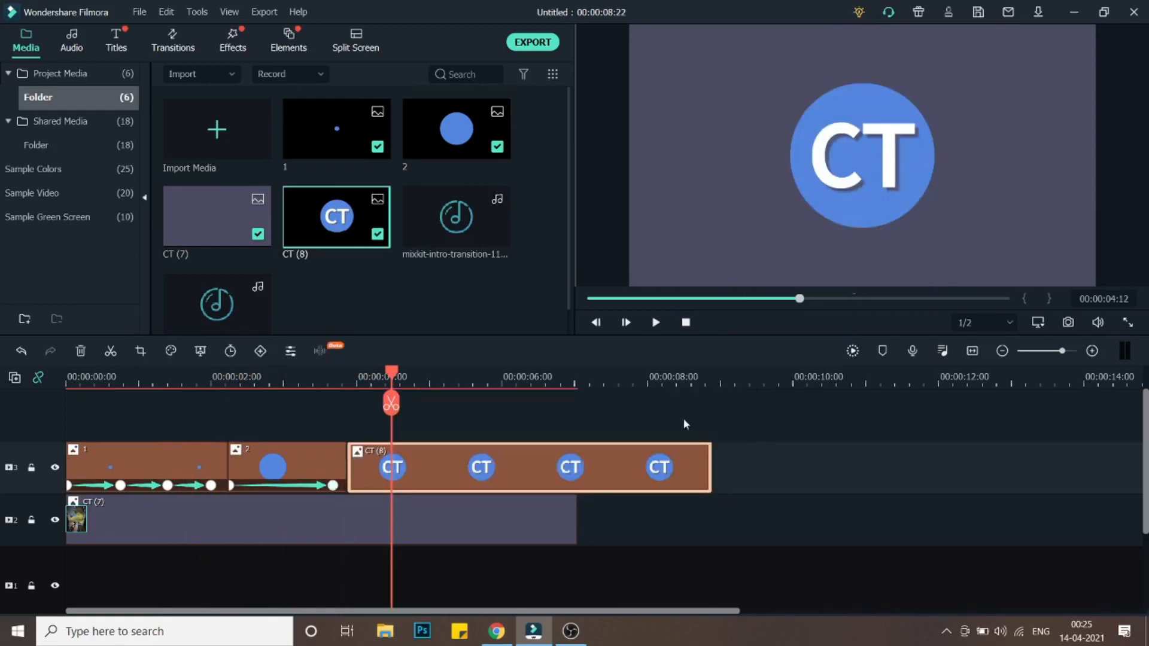
double_click(530, 476)
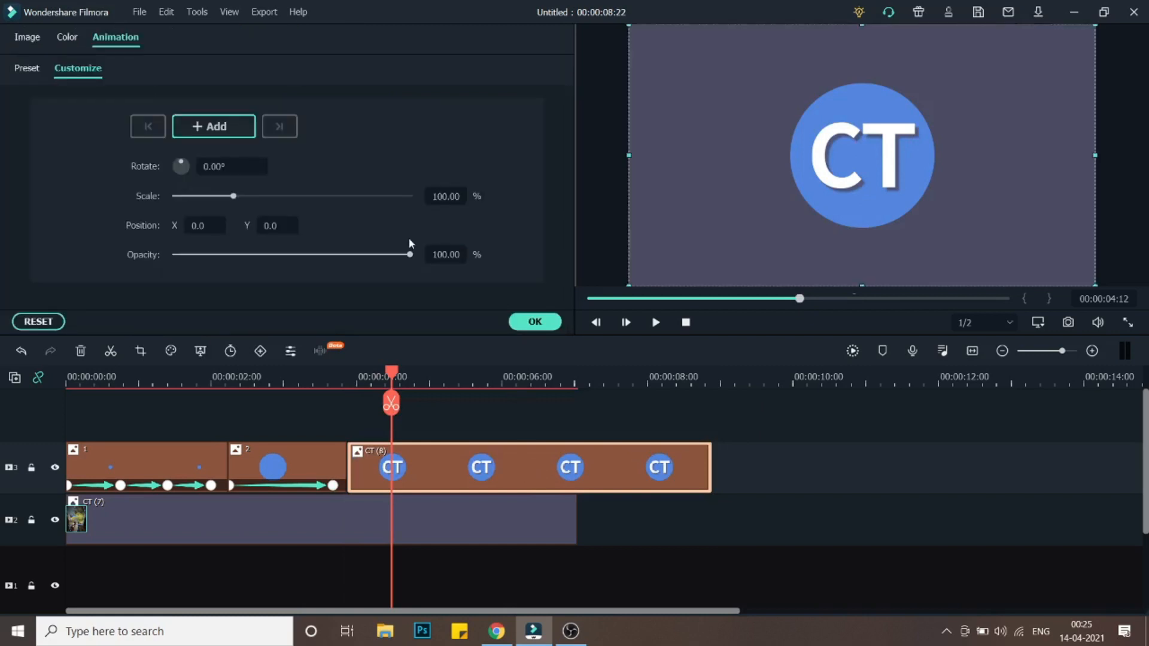
- Add a 70% scale keyframe to the CT (8) clip, then delete that keyframe
left_click(446, 196)
type("70")
key("Return")
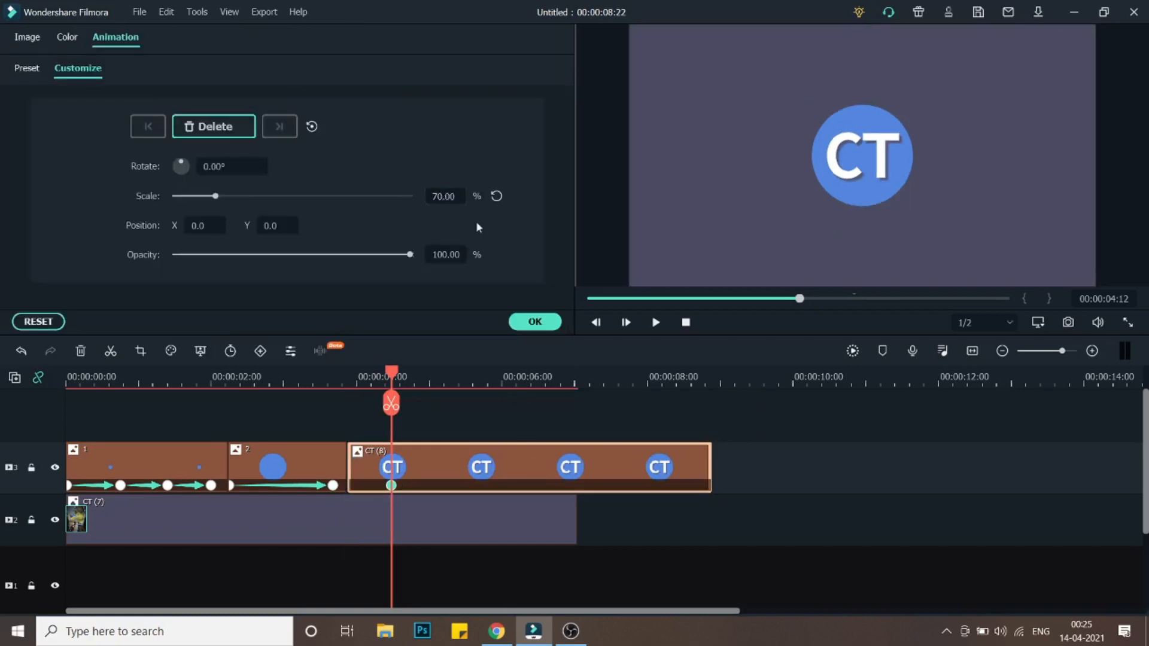
left_click(535, 321)
left_click_drag(392, 486, 357, 484)
left_click(356, 486)
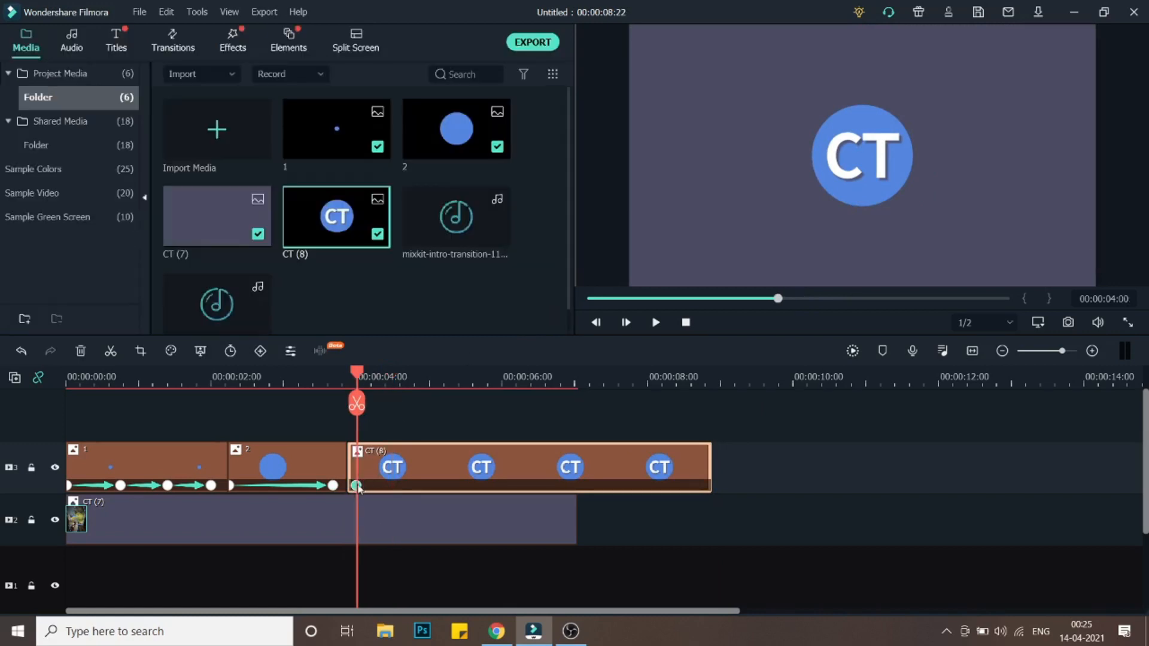
key("Delete")
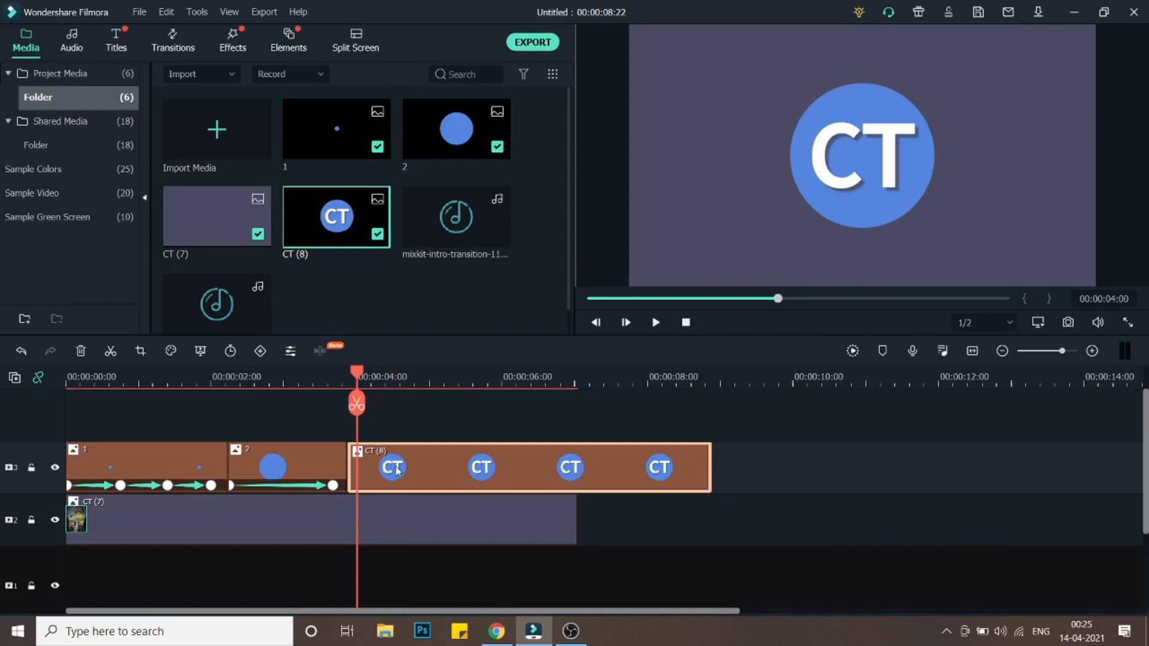
- Set the CT (8) clip's static transform scale to 70% and confirm
double_click(402, 469)
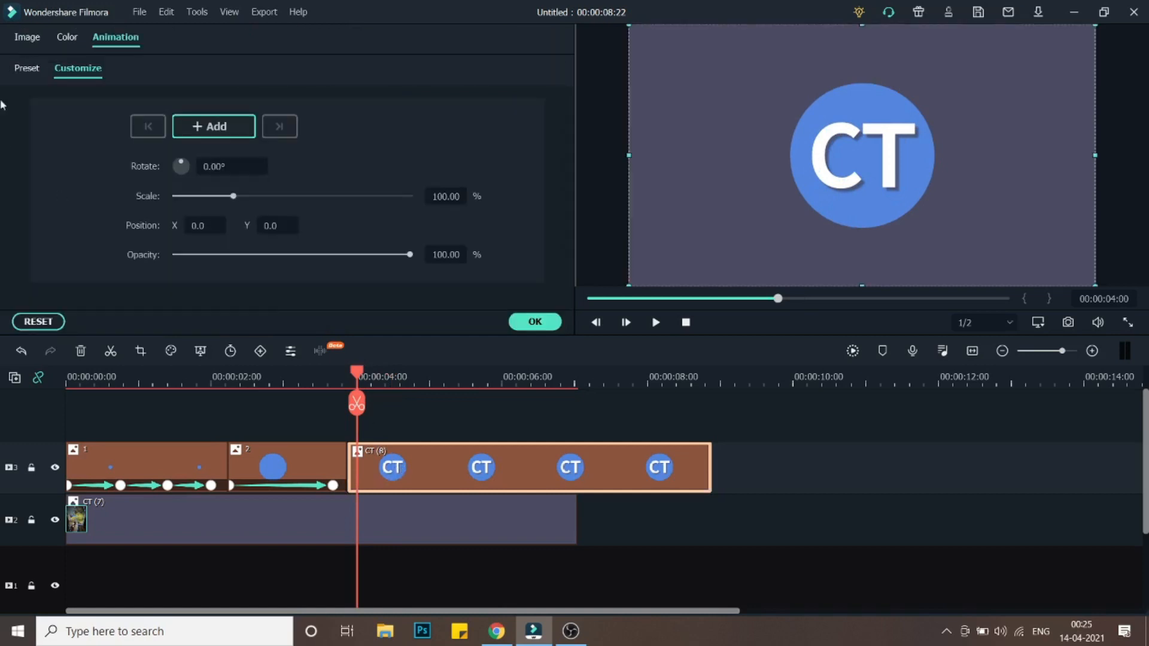
left_click(23, 39)
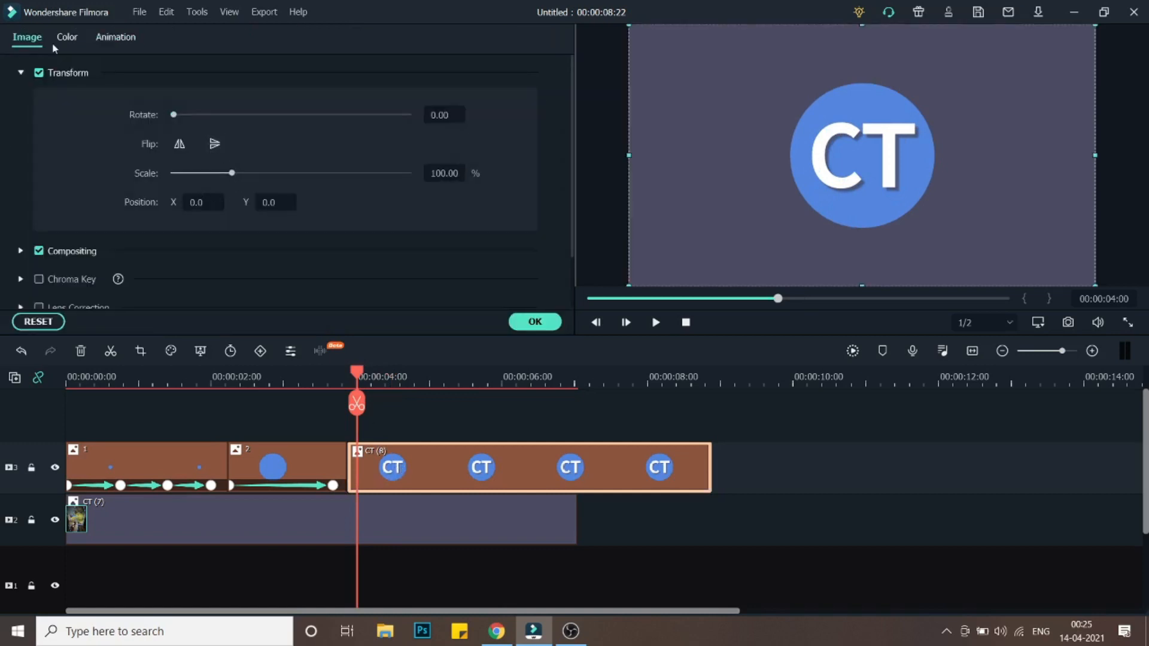
left_click(439, 179)
type("70")
key("Return")
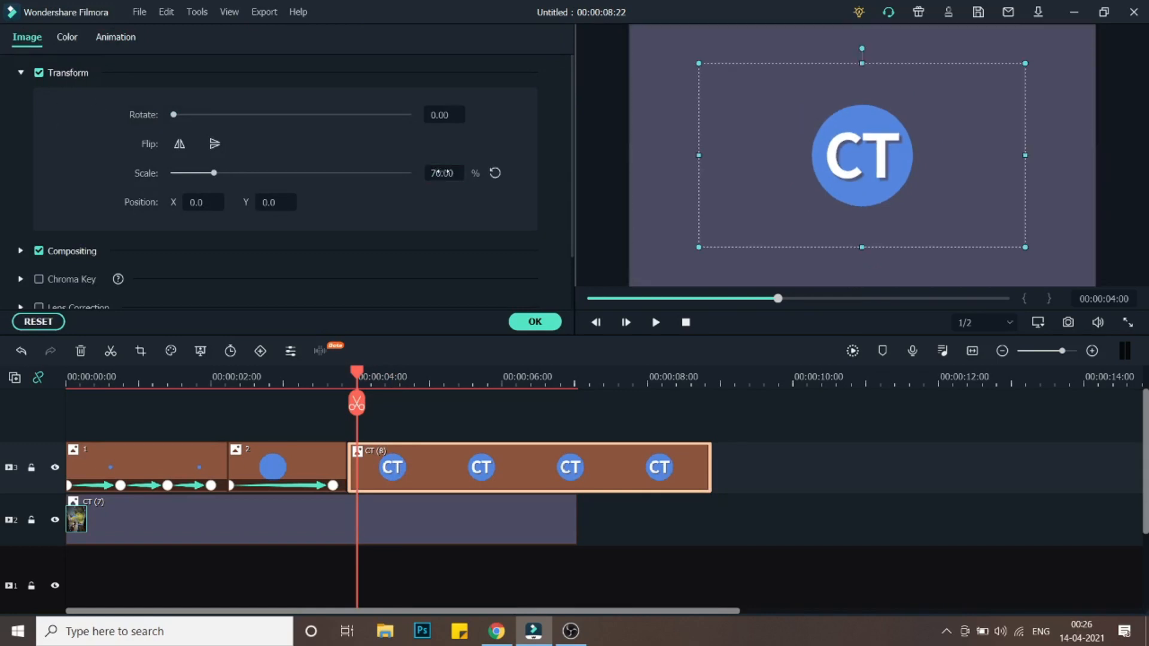
left_click(535, 322)
- Trim the CT (8) clip to end together with the CT (7) background at about 0:00:07:01
left_click_drag(361, 377, 579, 424)
left_click_drag(712, 466, 579, 465)
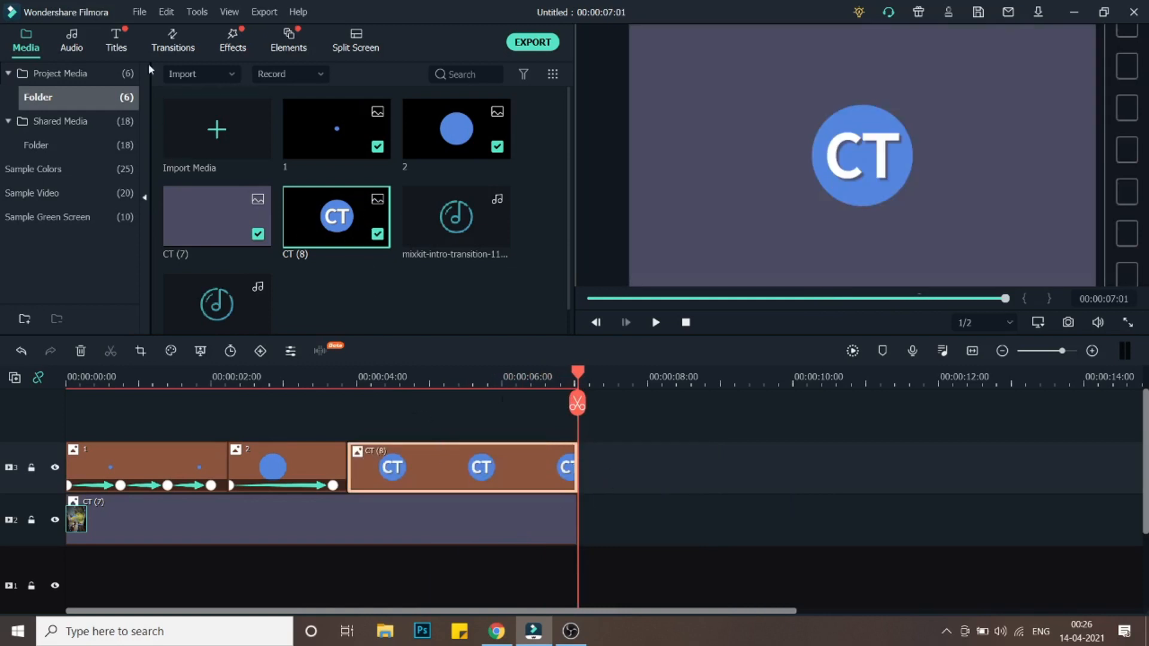
- Add Element Motion Shape 1 from the elements library on a new track near the start of the CT (8) clip
left_click(289, 41)
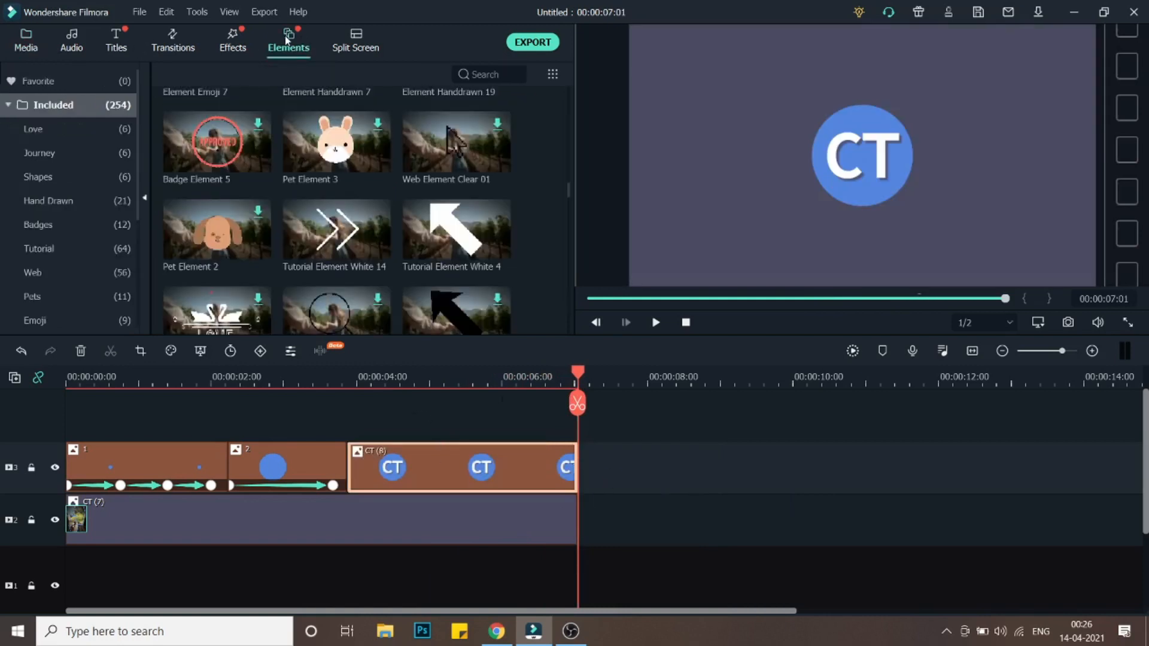
scroll(386, 239, "down", 3)
scroll(336, 200, "down", 1)
scroll(362, 231, "up", 1)
scroll(374, 212, "up", 1)
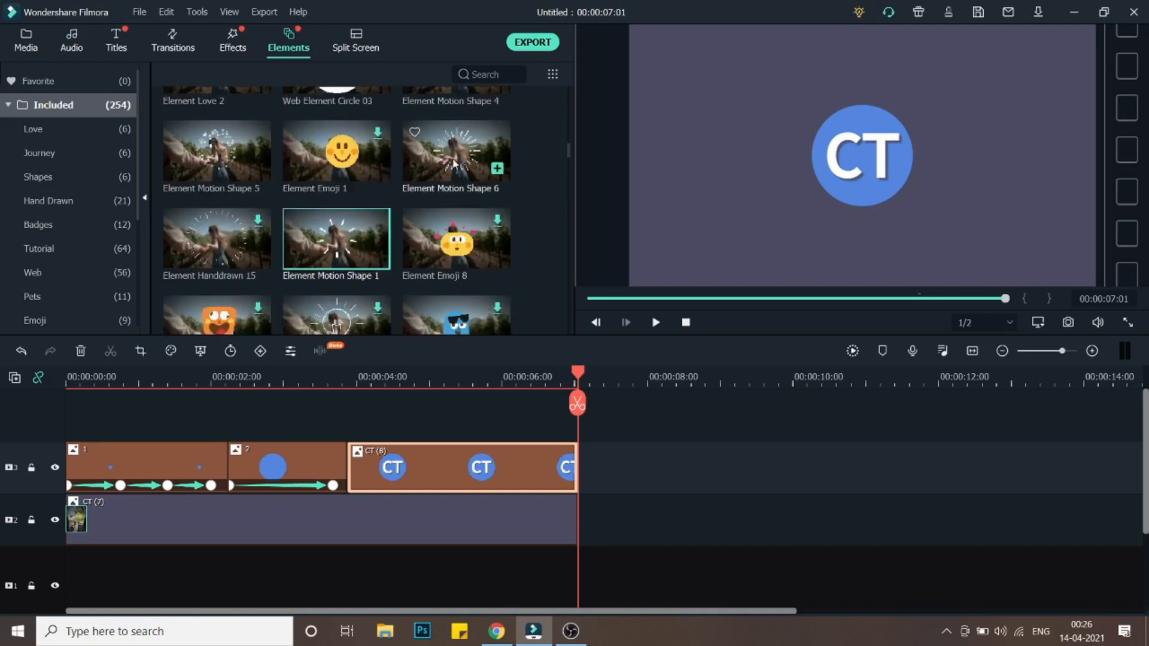
left_click_drag(333, 261, 335, 413)
mouse_move(425, 472)
left_mouse_down()
mouse_move(393, 465)
mouse_move(405, 471)
left_mouse_up()
left_click_drag(308, 378, 219, 384)
left_click_drag(432, 378, 383, 380)
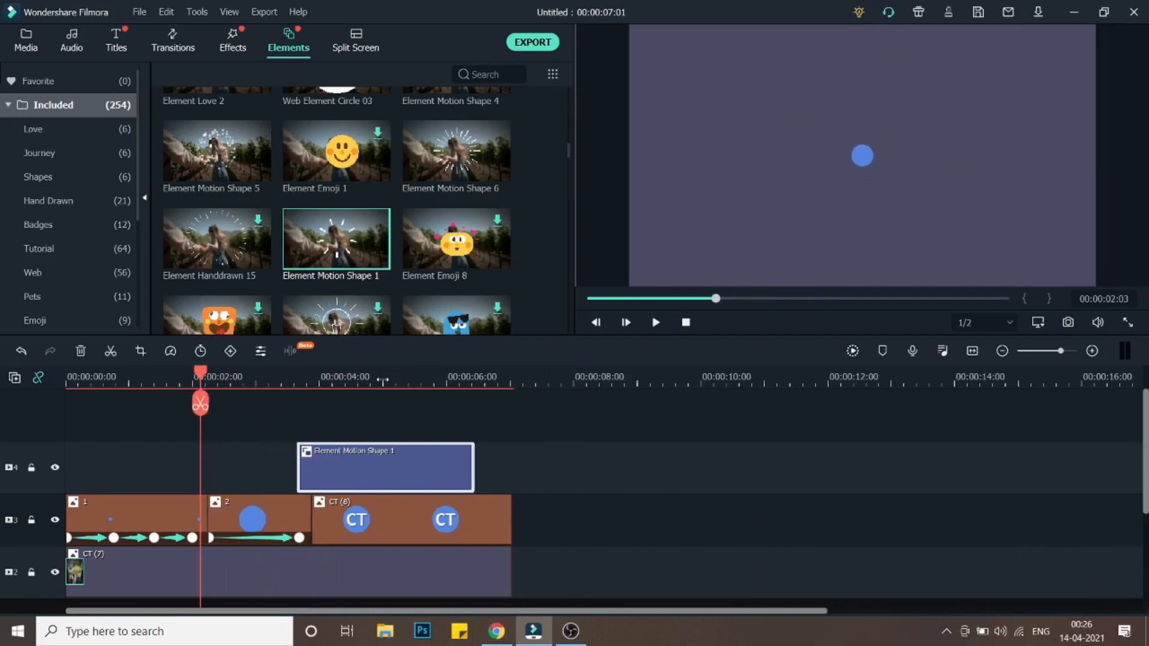
- Add a second Element Motion Shape 1 at about 0:00:16 and shrink it around the bouncing ball in the preview
left_click_drag(305, 246, 99, 467)
left_click_drag(99, 381, 113, 408)
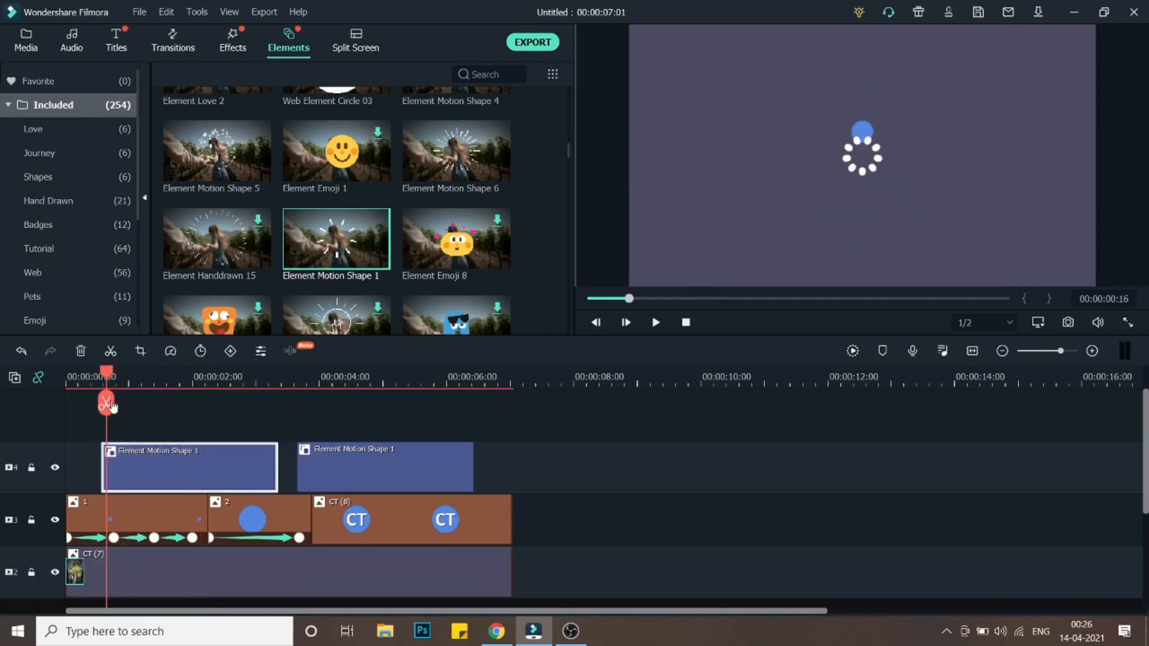
left_click(835, 189)
left_click_drag(730, 25, 816, 110)
left_click_drag(903, 202, 881, 185)
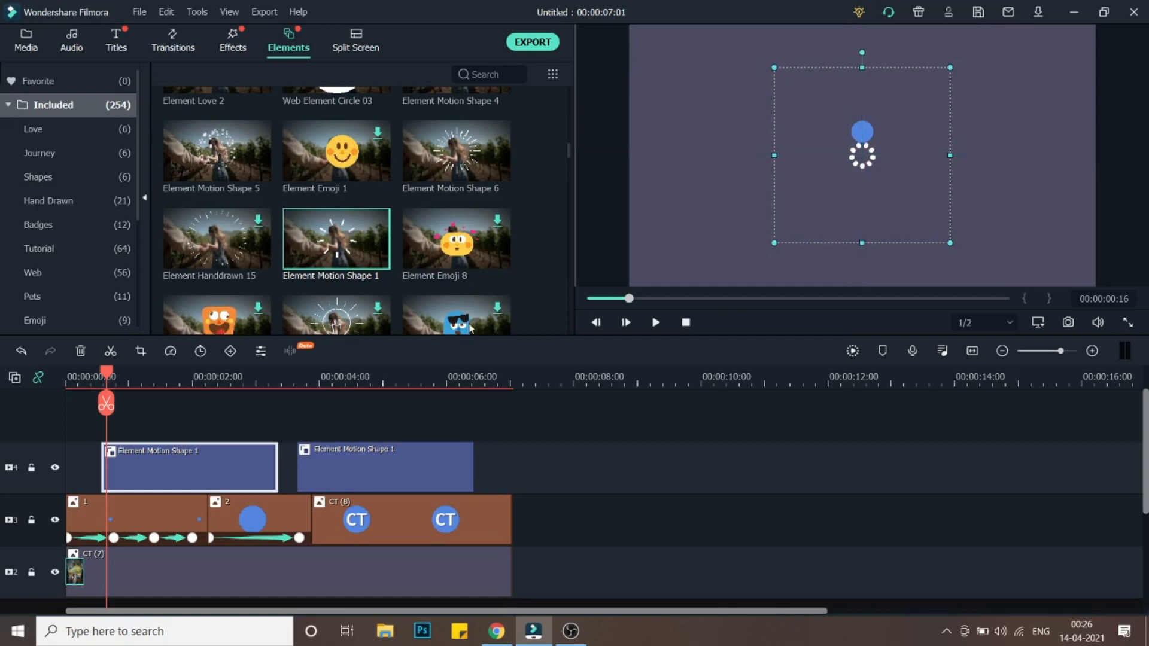
left_click_drag(105, 374, 90, 373)
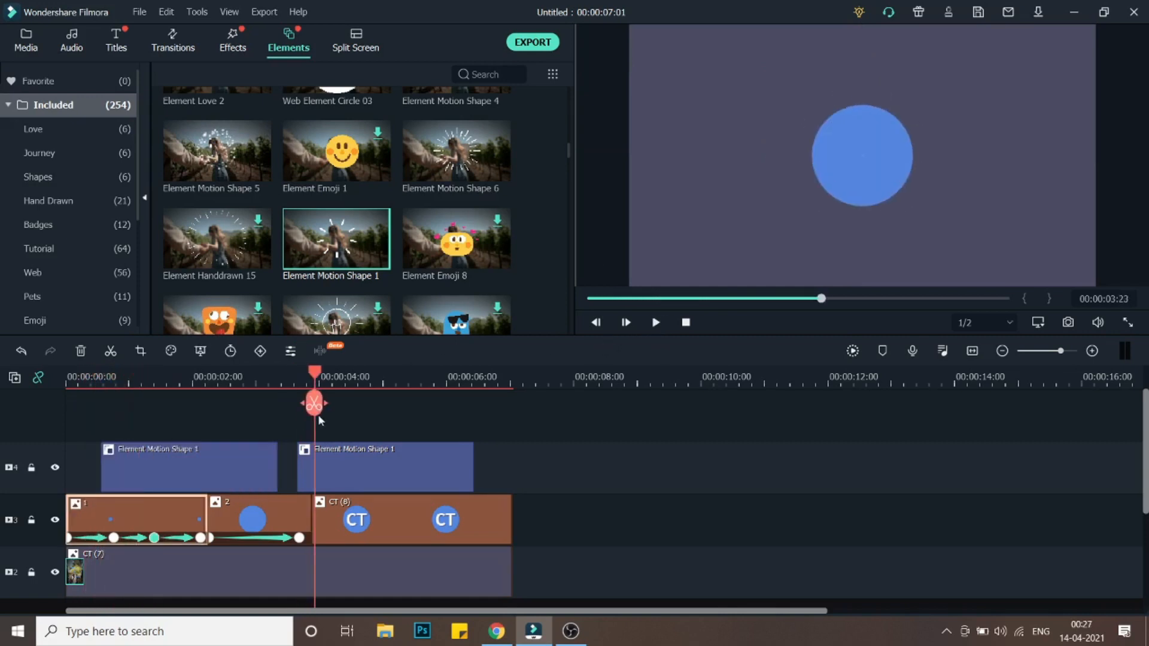
left_click_drag(321, 422, 151, 408)
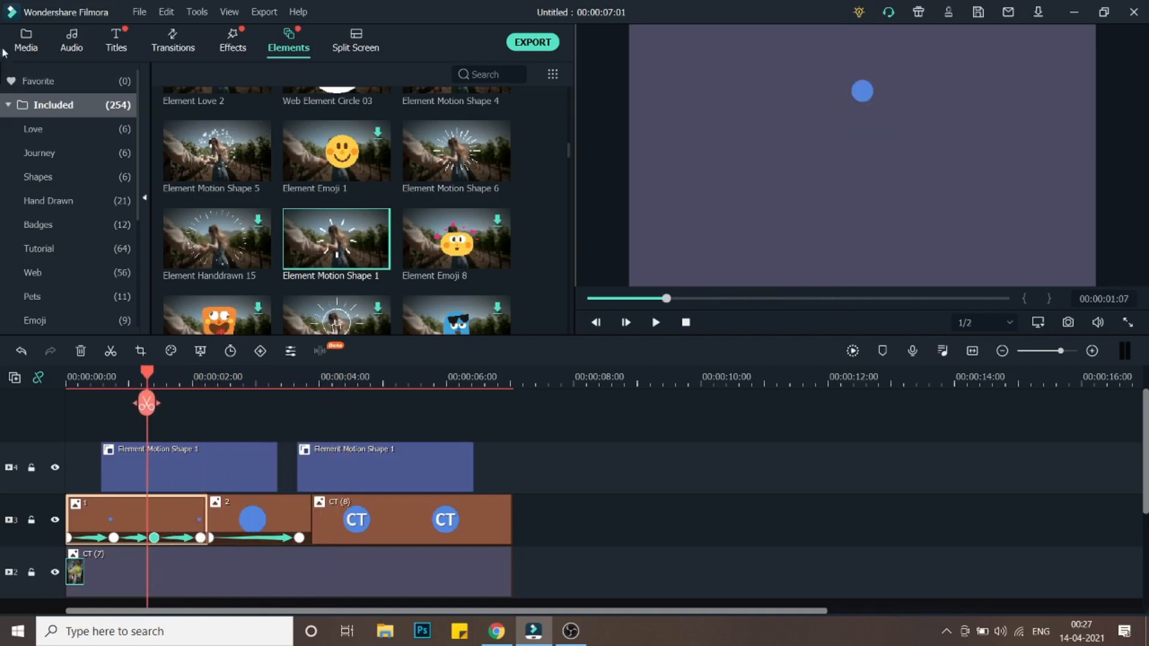
- Add the mixkit-water-bubble-1317 sound to the audio track at about 0:00:18, aligned with the first burst
left_click(18, 48)
scroll(389, 281, "down", 1)
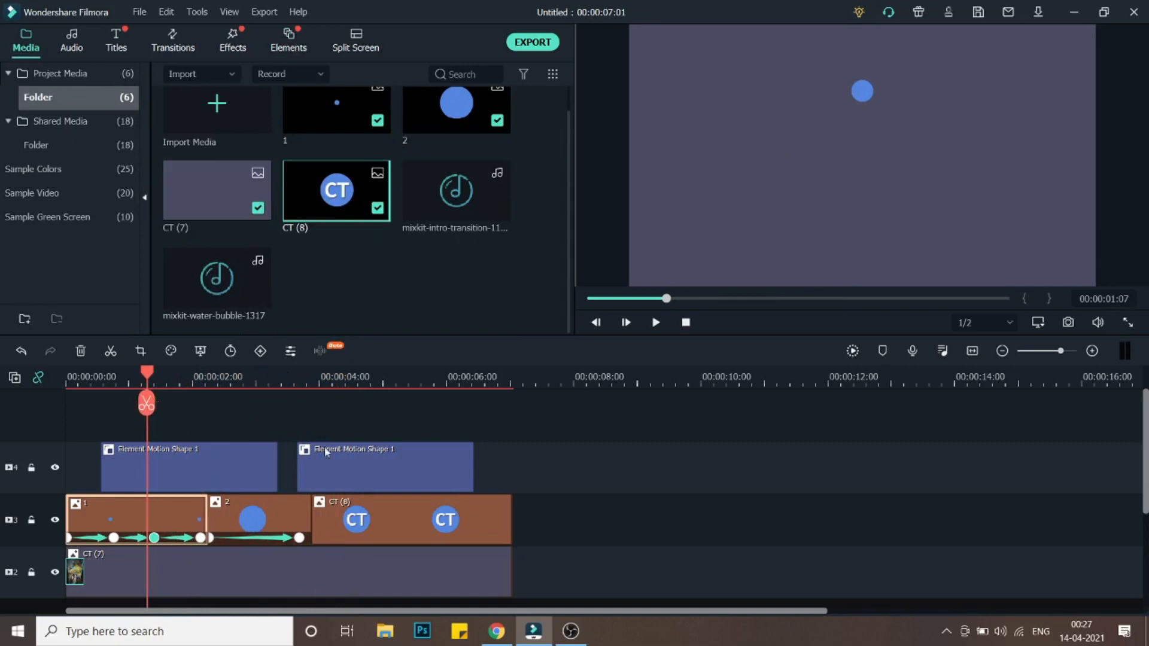
scroll(336, 470, "down", 3)
left_click_drag(219, 318, 115, 497)
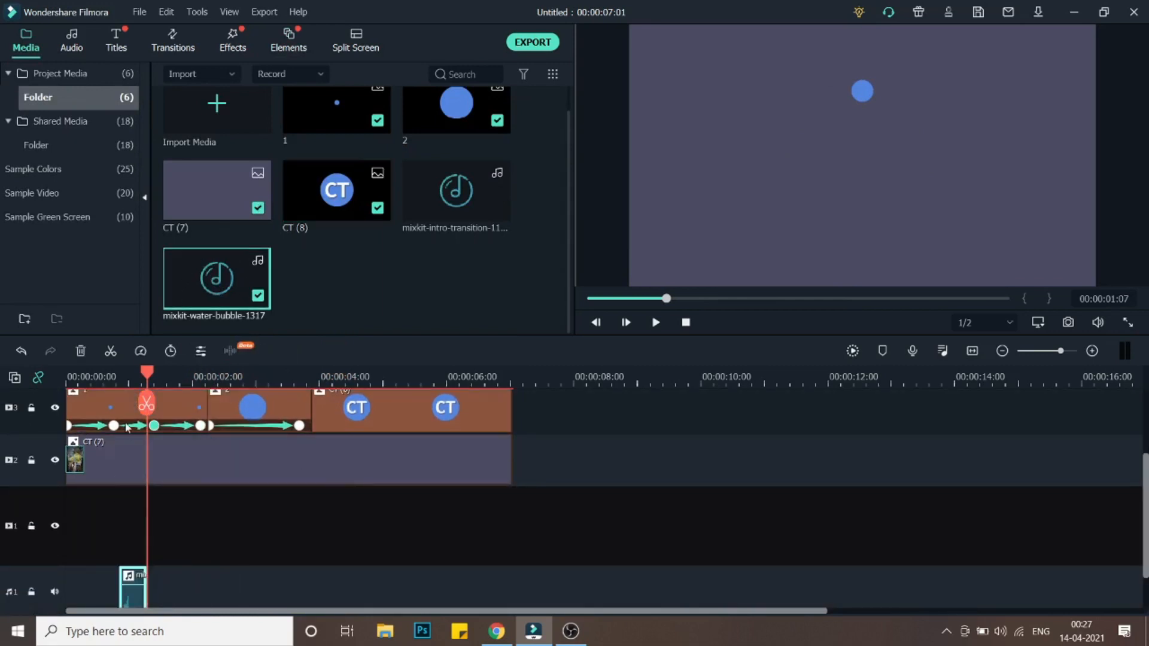
left_click(109, 378)
scroll(111, 381, "down", 1)
left_click_drag(109, 377, 114, 380)
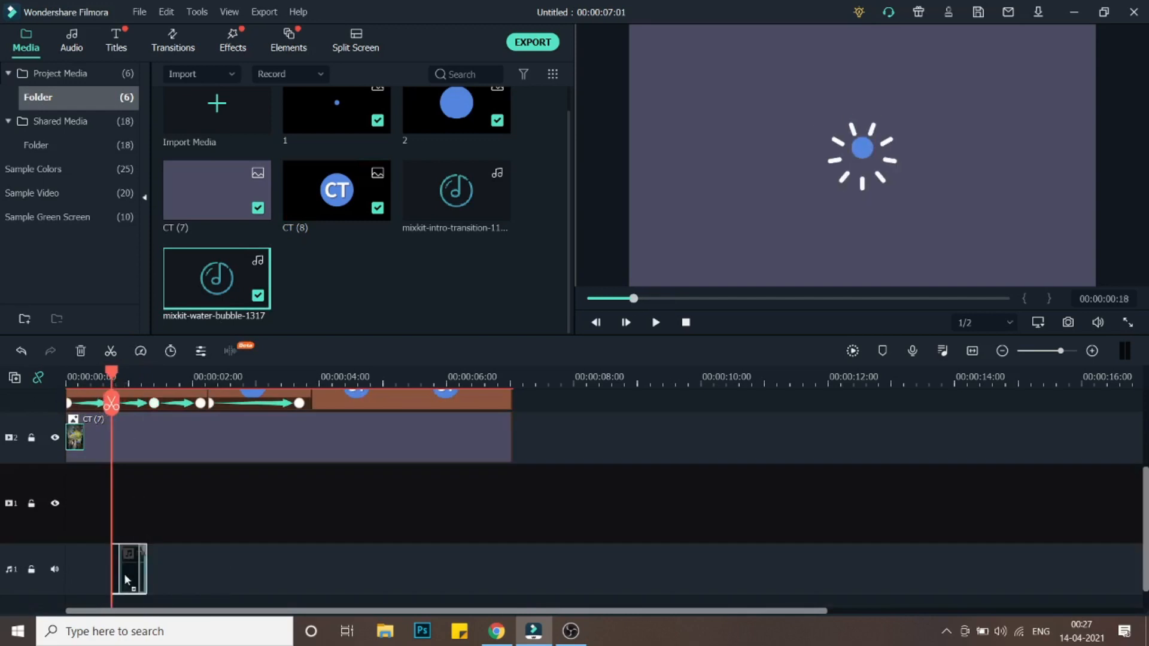
- Add another mixkit-water-bubble-1317 sound under the second motion shape at about 0:00:03:18
scroll(214, 501, "up", 3)
scroll(178, 416, "up", 1)
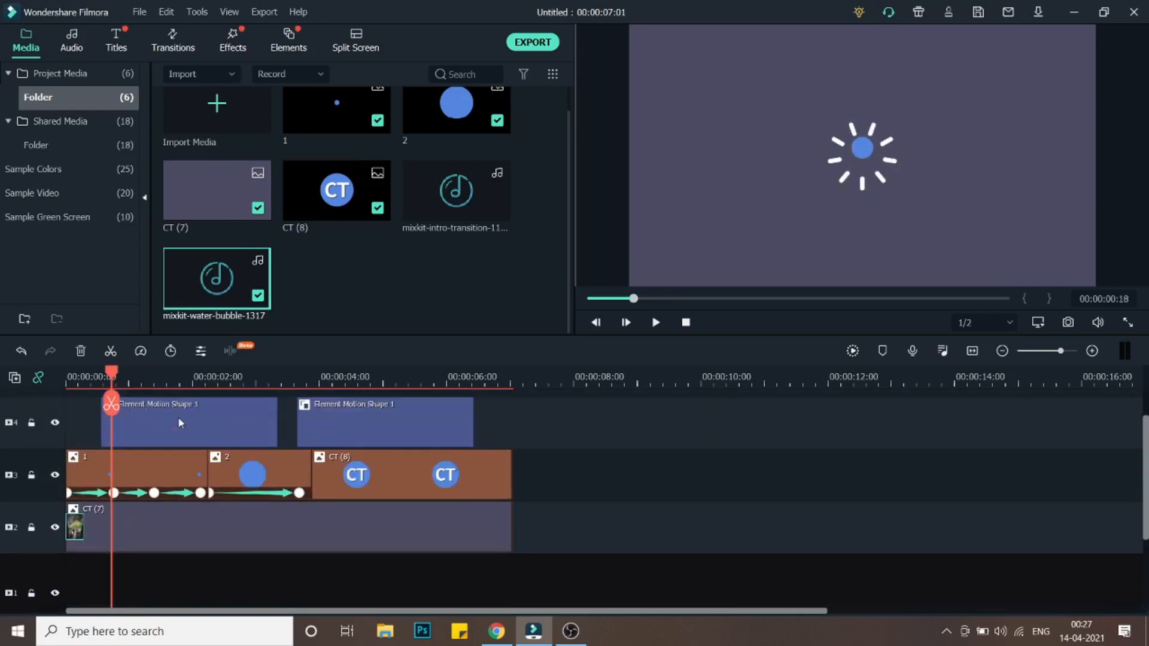
scroll(177, 417, "down", 5)
scroll(178, 416, "up", 3)
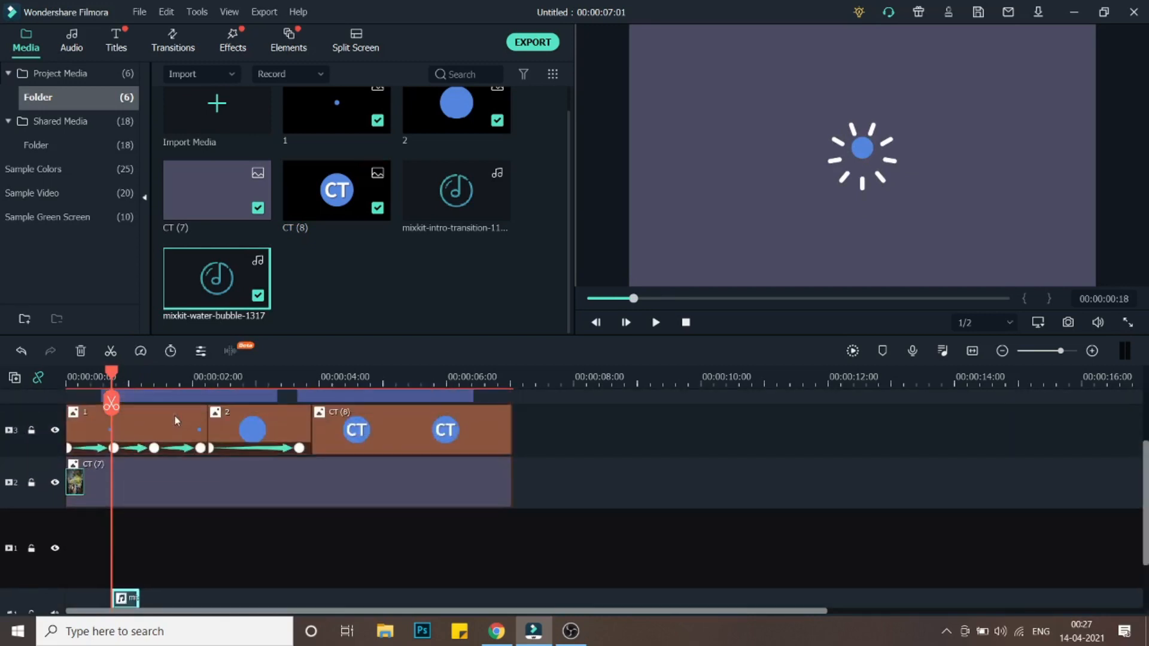
left_click_drag(213, 277, 360, 518)
scroll(365, 509, "up", 4)
scroll(366, 502, "down", 1)
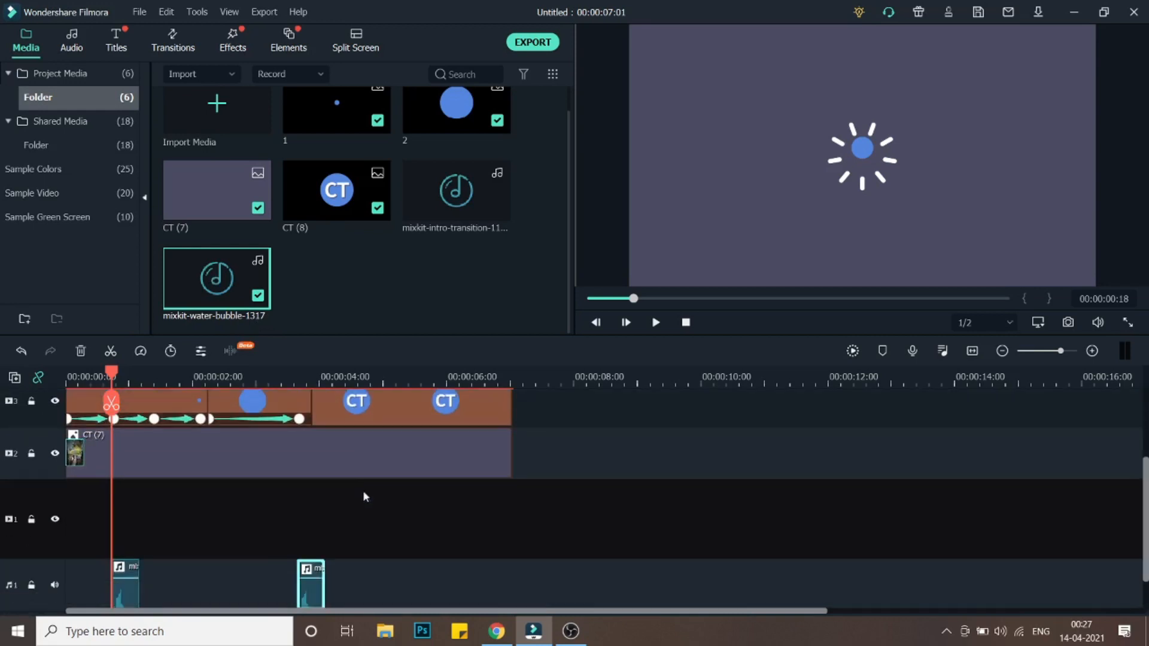
- Shift the second bubble sound slightly later and add mixkit-intro-transition-1146 on a second audio track near 0:00:02:18
mouse_move(305, 592)
left_mouse_down()
mouse_move(322, 593)
mouse_move(314, 586)
left_mouse_up()
scroll(320, 447, "down", 1)
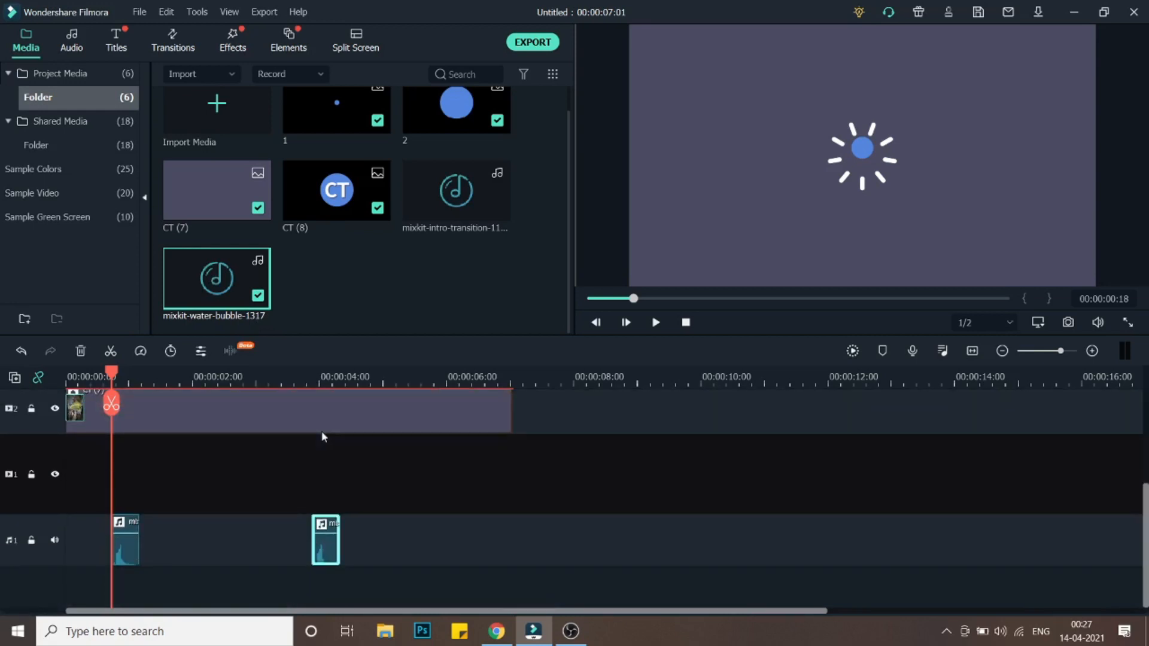
left_click_drag(459, 217, 243, 570)
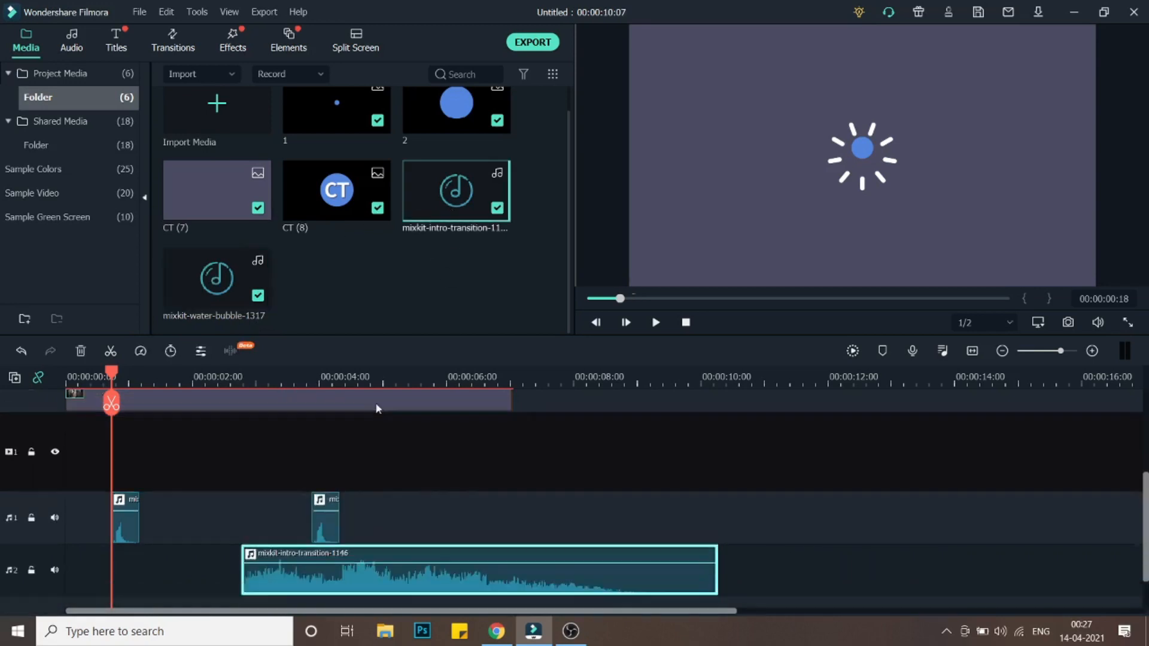
- Play the timeline from about 0:00:02:18 to check the intro transition sound
scroll(407, 419, "down", 1)
scroll(447, 427, "up", 3)
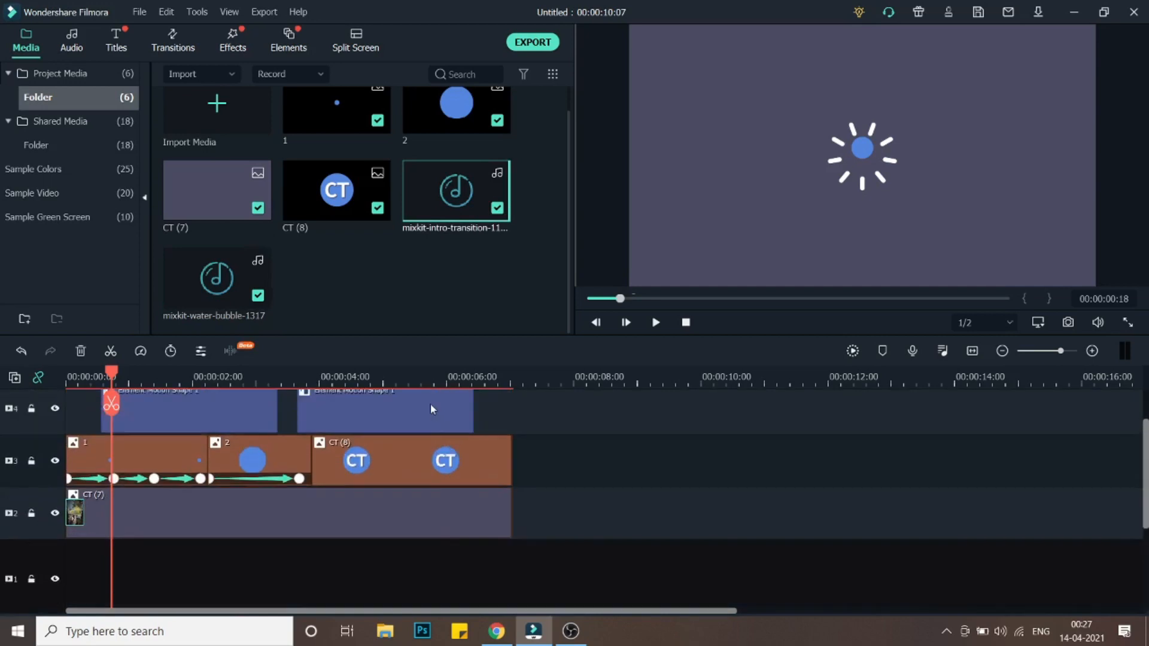
scroll(430, 403, "down", 3)
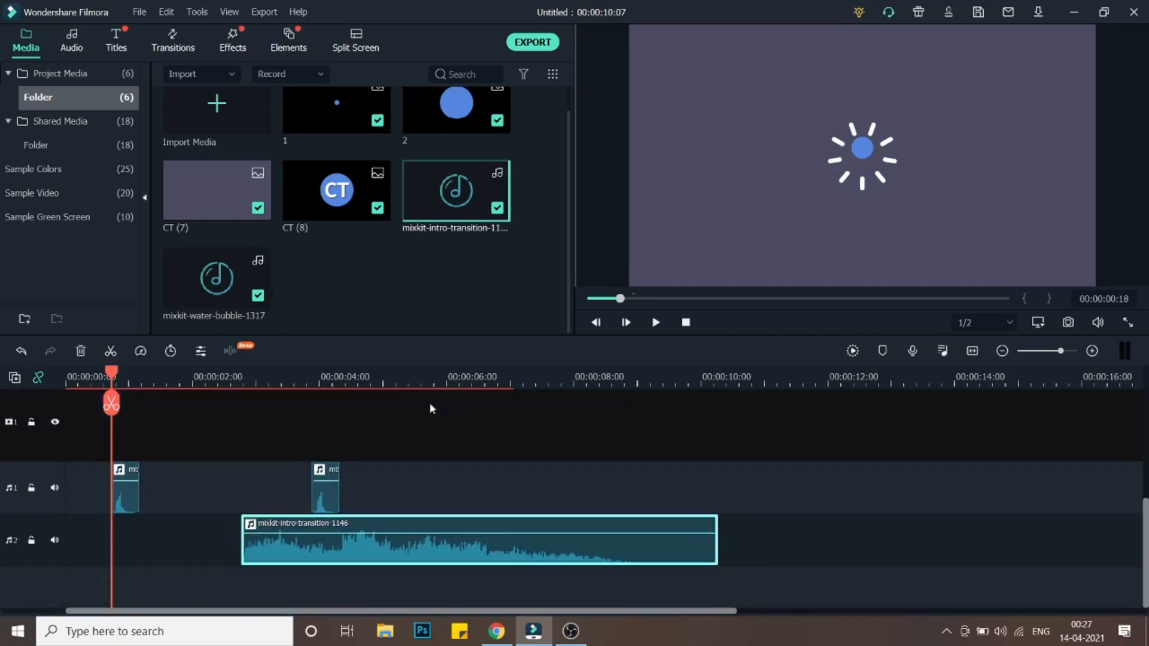
left_click(250, 377)
left_click(240, 370)
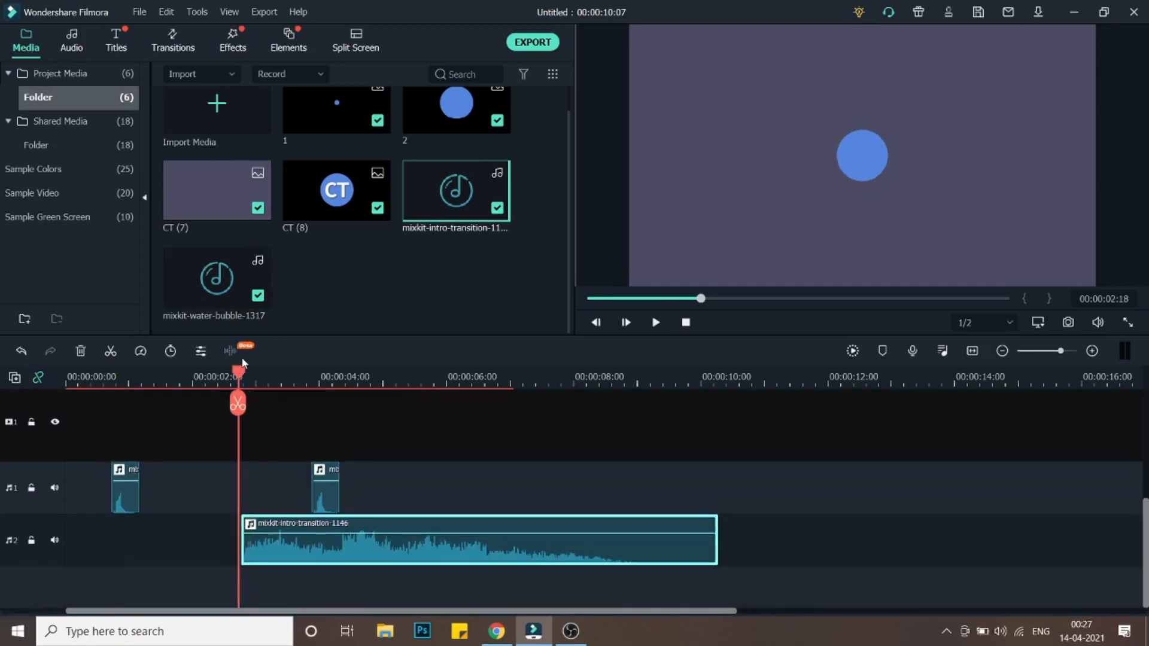
key("space")
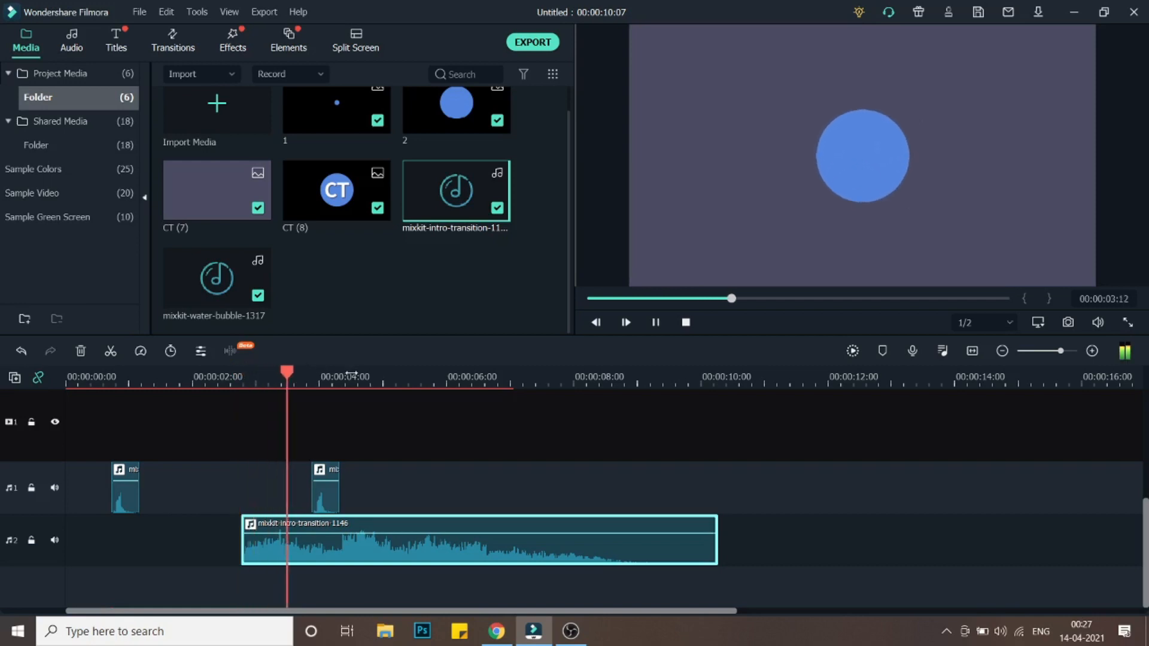
- Move the intro transition sound earlier so it starts at about 0:00:01:04
left_click_drag(379, 548, 343, 552)
scroll(361, 432, "up", 5)
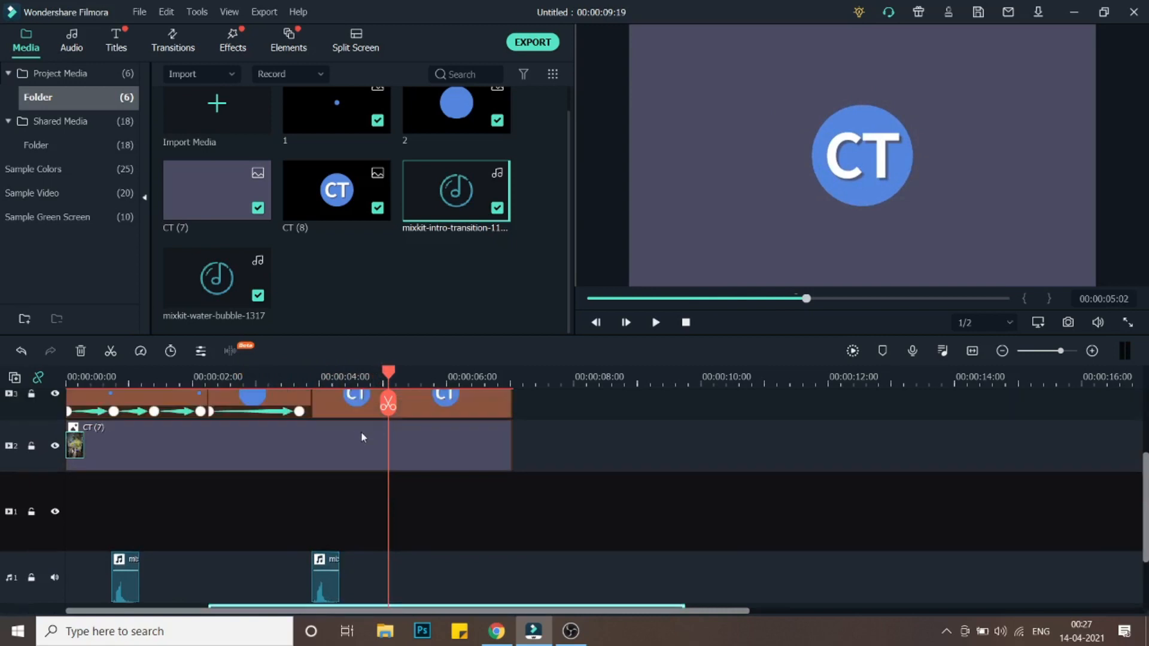
scroll(360, 432, "down", 6)
left_click_drag(154, 376, 12, 387)
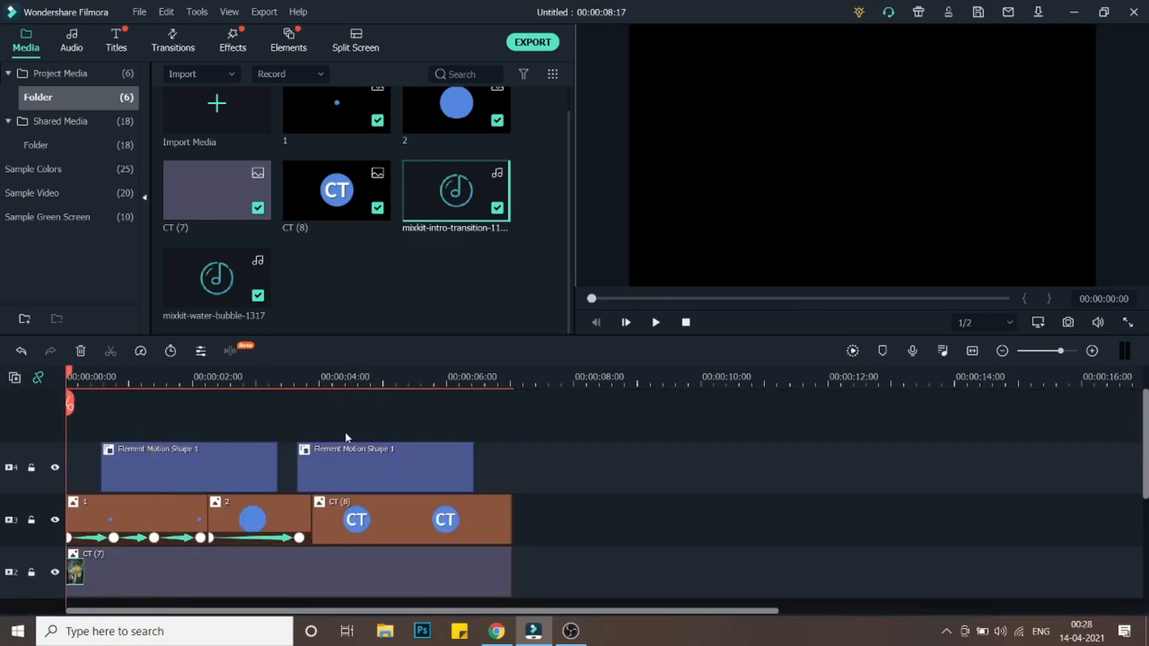
- Play the intro from the start to check the sound timing
scroll(346, 434, "down", 5)
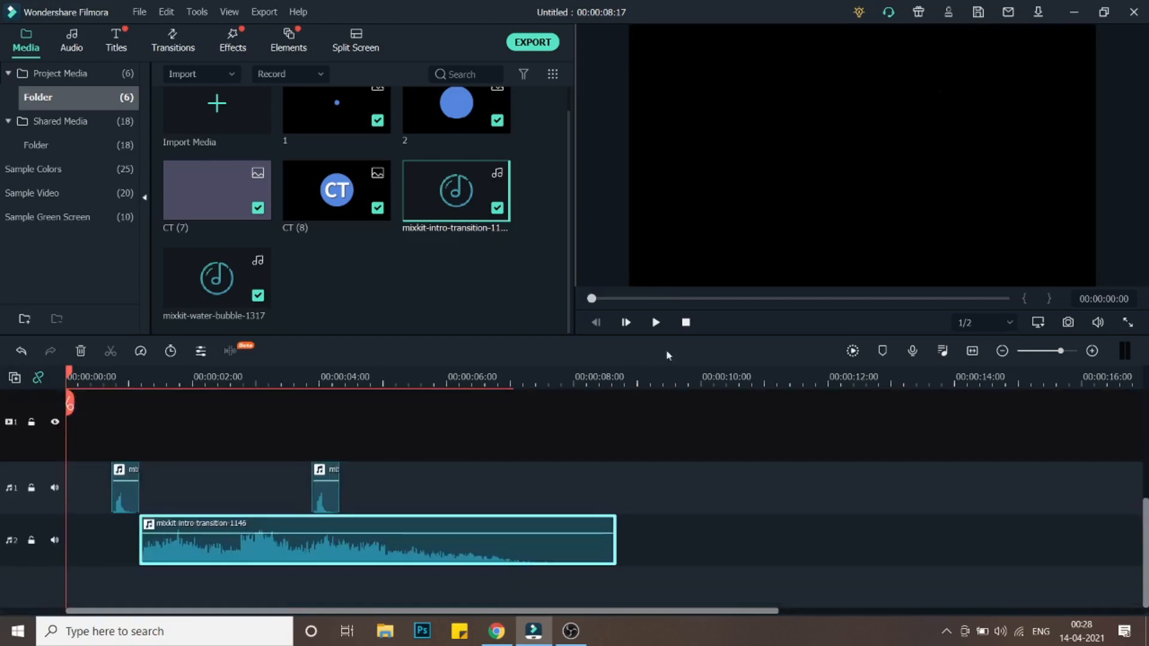
left_click(656, 323)
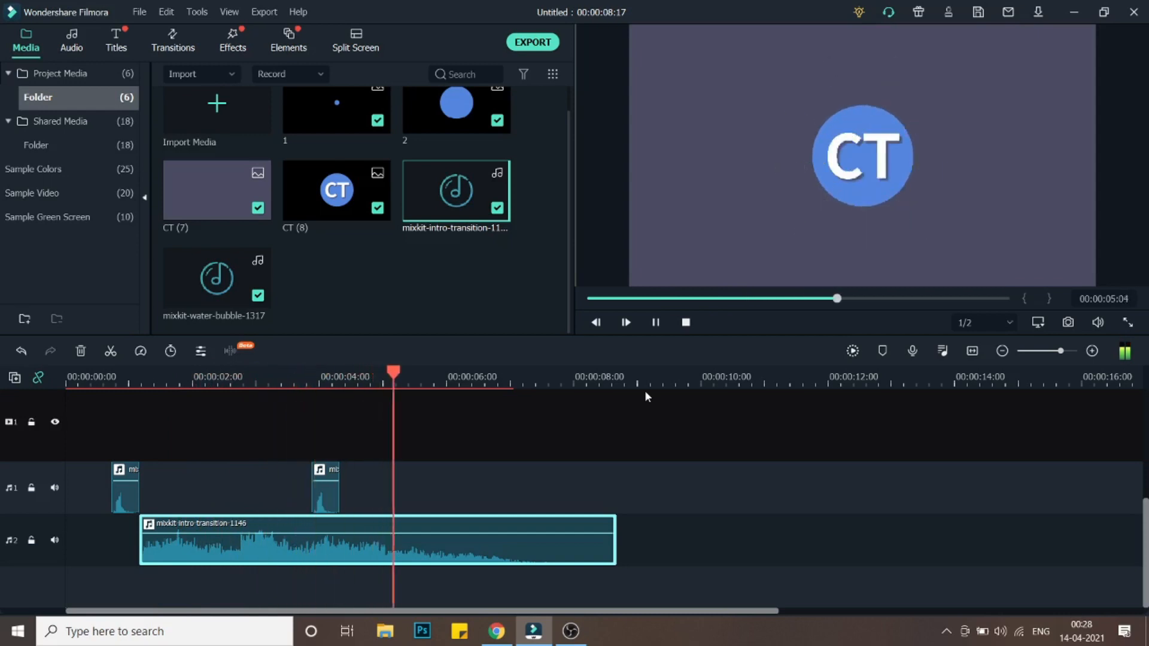
key("space")
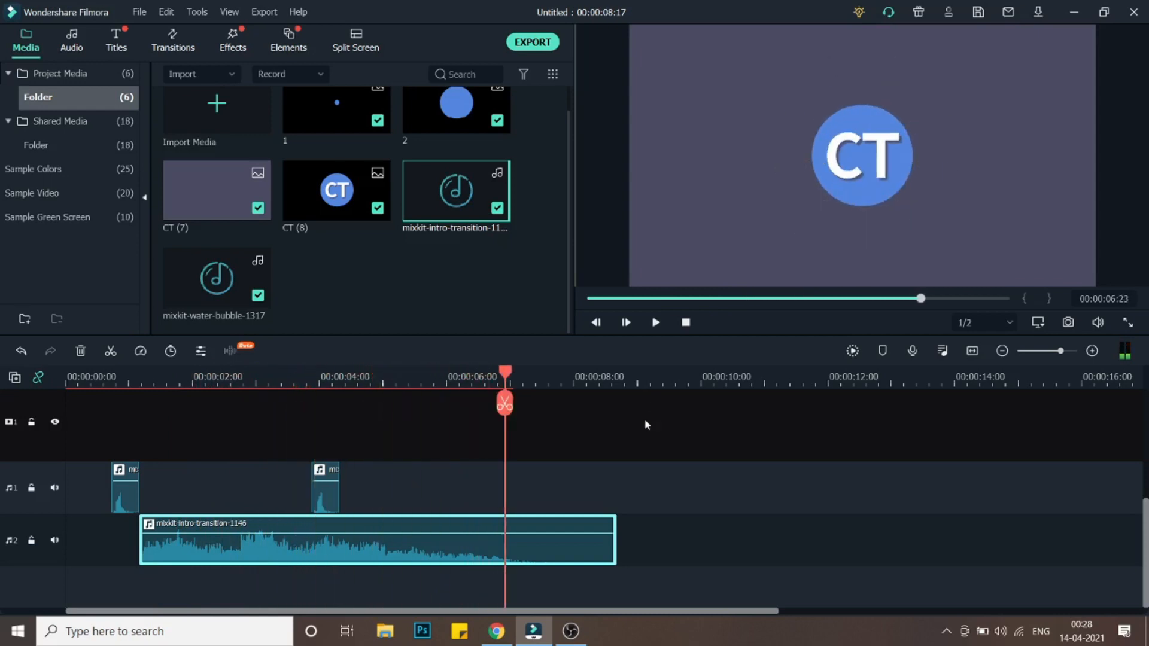
- Add the Basic 6 title at about 0:00:04:15 on a new track and trim its end to the CT (8) clip's end
scroll(646, 428, "up", 3)
scroll(644, 421, "up", 2)
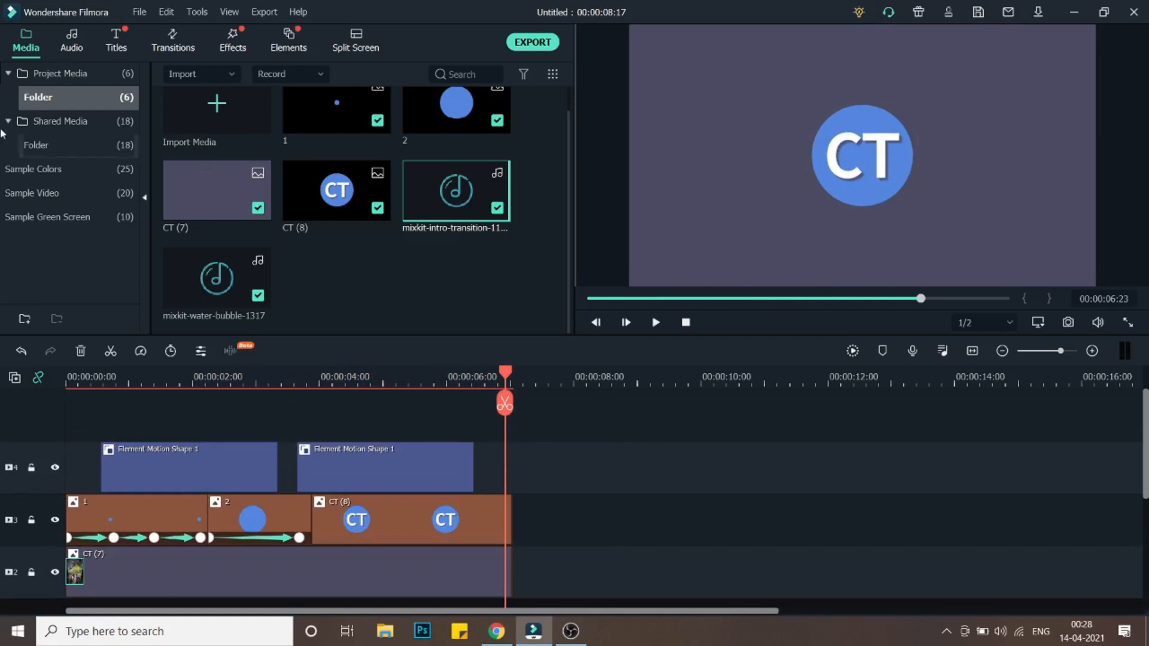
left_click(171, 47)
left_click_drag(231, 260, 488, 566)
left_click_drag(503, 372, 362, 392)
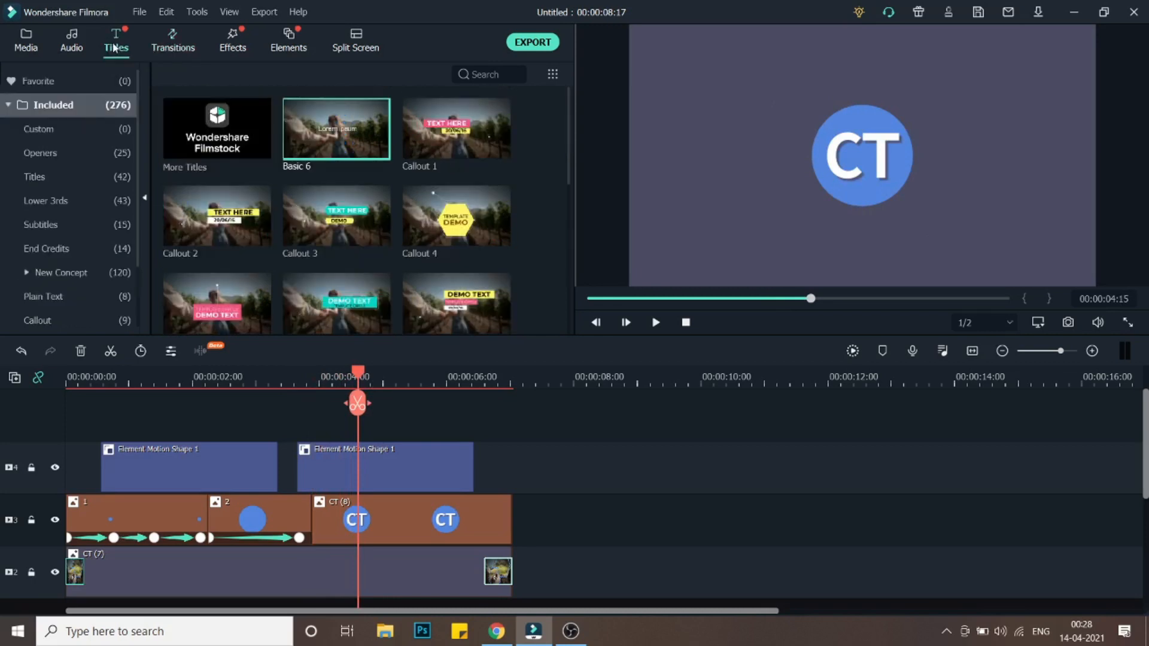
left_click_drag(361, 384, 360, 413)
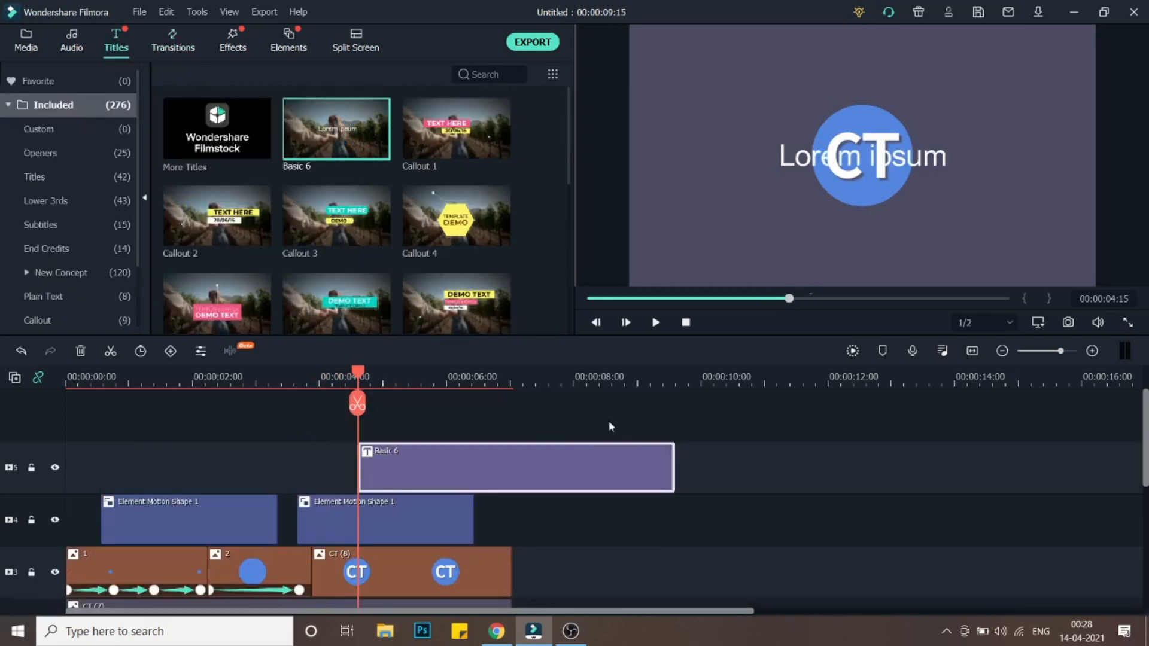
left_click_drag(675, 471, 512, 473)
- Open the title for editing and replace its text with Creators Theory
double_click(433, 476)
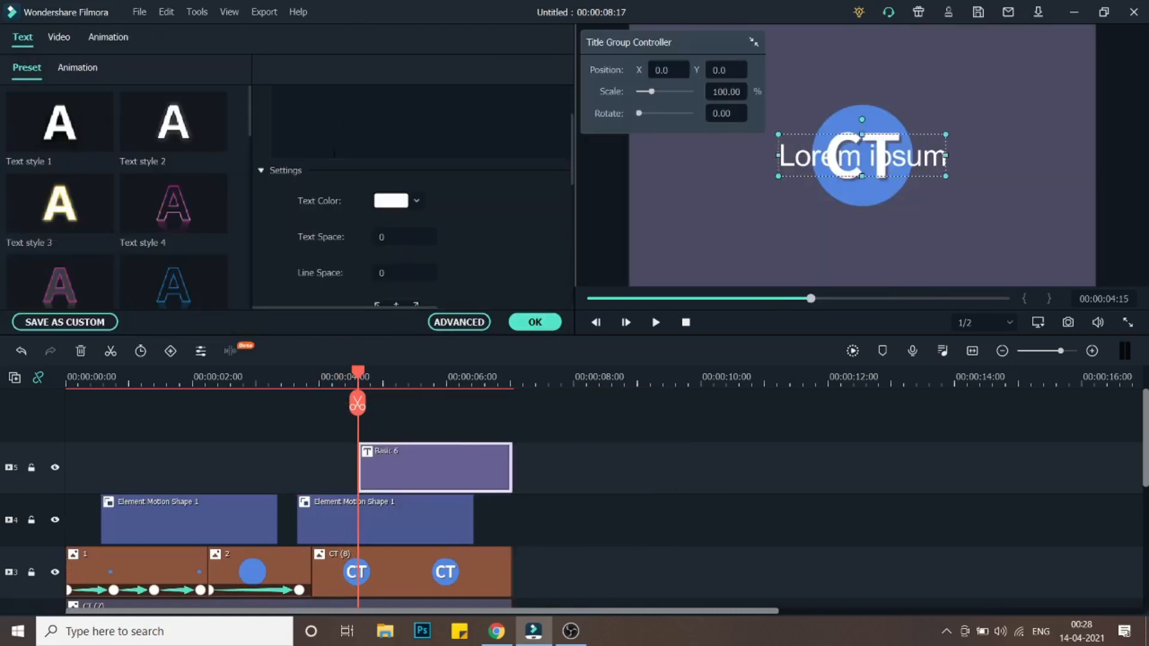
scroll(413, 180, "up", 2)
double_click(374, 153)
key("ctrl+a")
type("Cr")
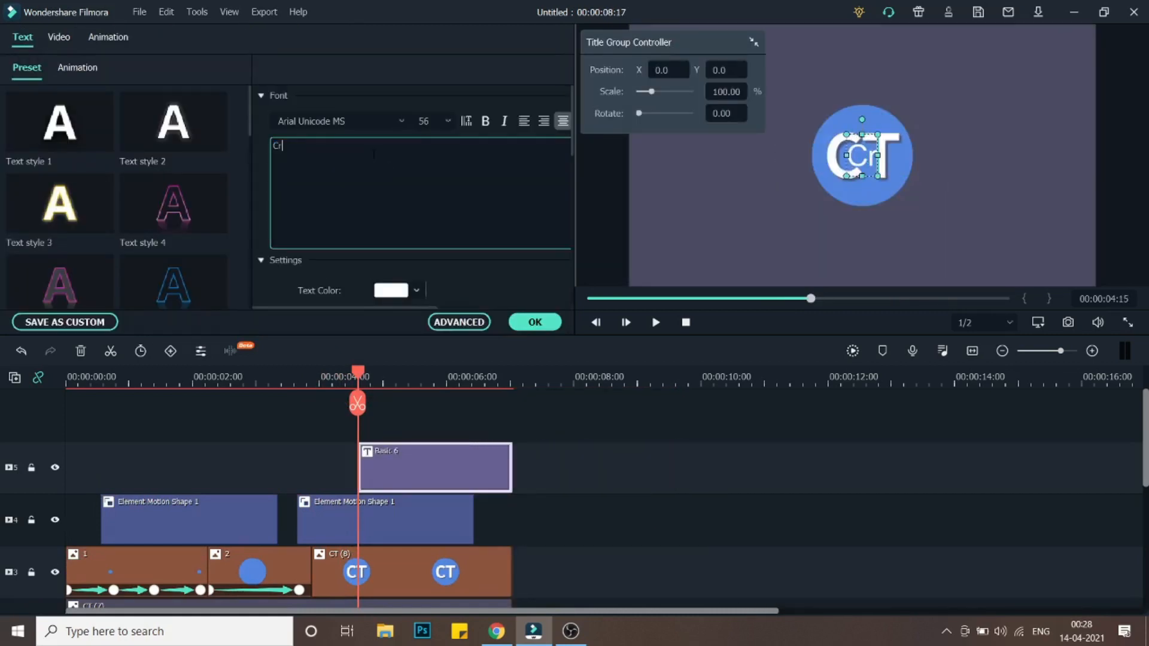
type("eators Theory")
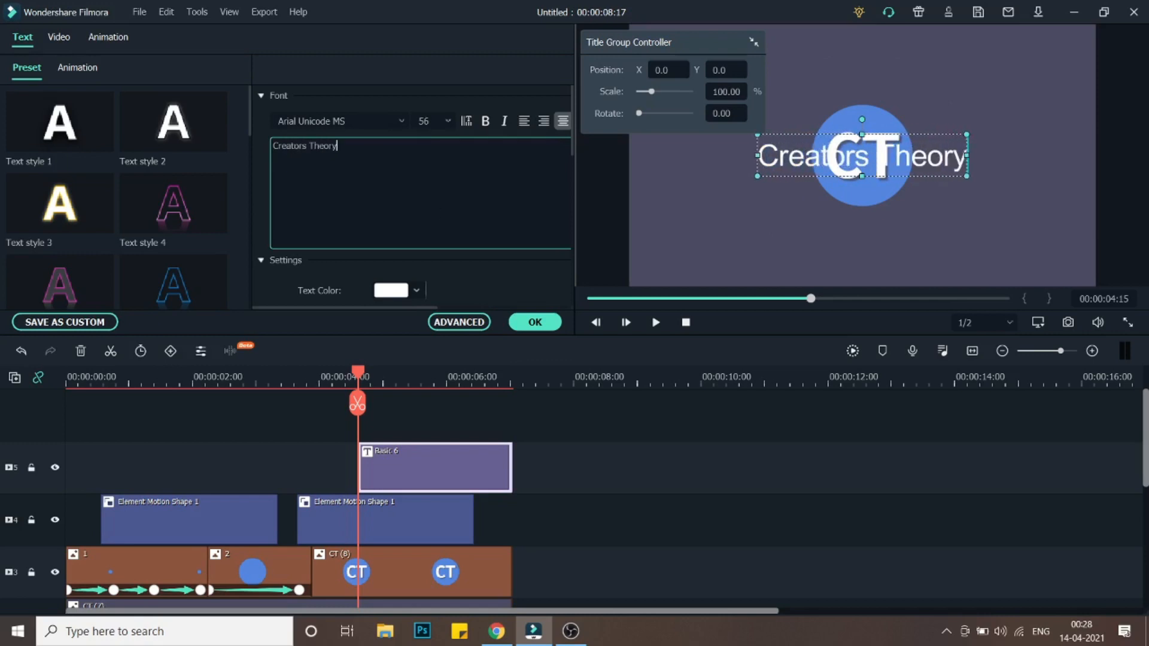
- Move the Creators Theory text below the CT logo in the preview
scroll(471, 249, "down", 1)
left_click_drag(874, 134, 873, 216)
scroll(401, 123, "up", 1)
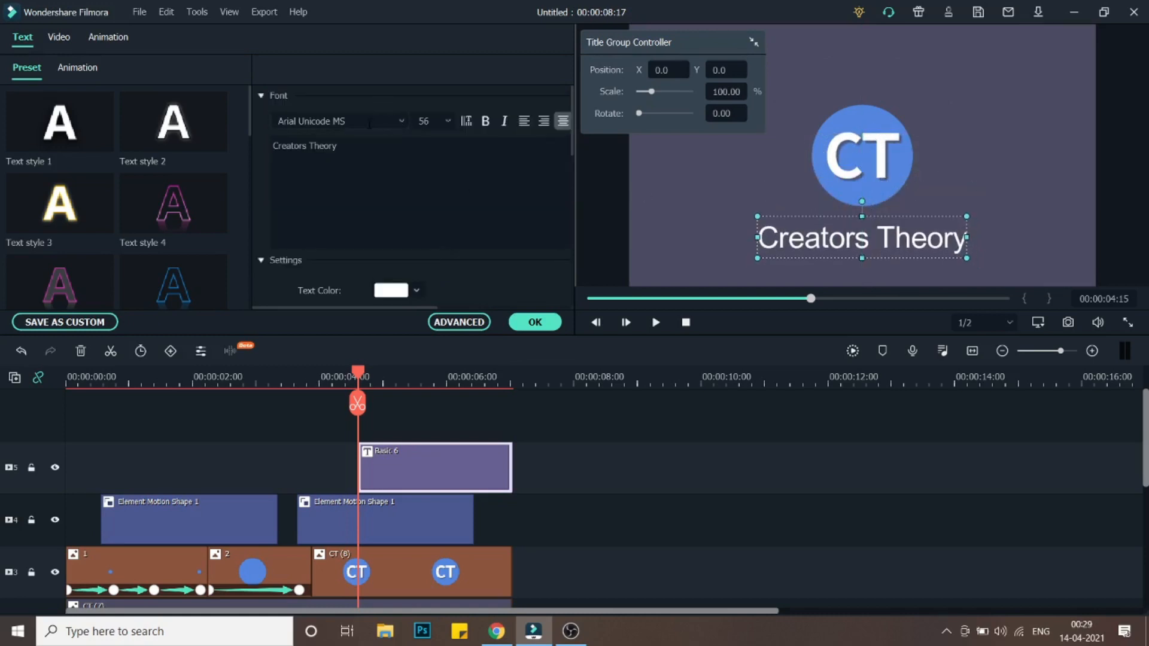
- Change the title font to Bebas Neue Bold
left_click(401, 122)
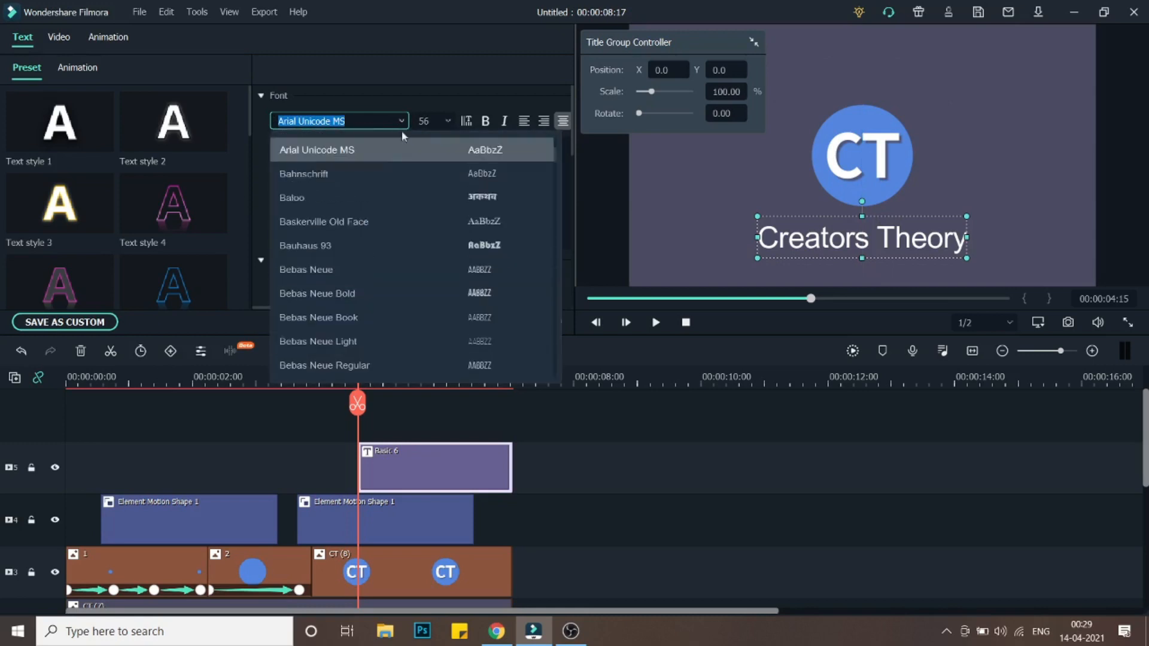
scroll(366, 252, "down", 1)
left_click(367, 197)
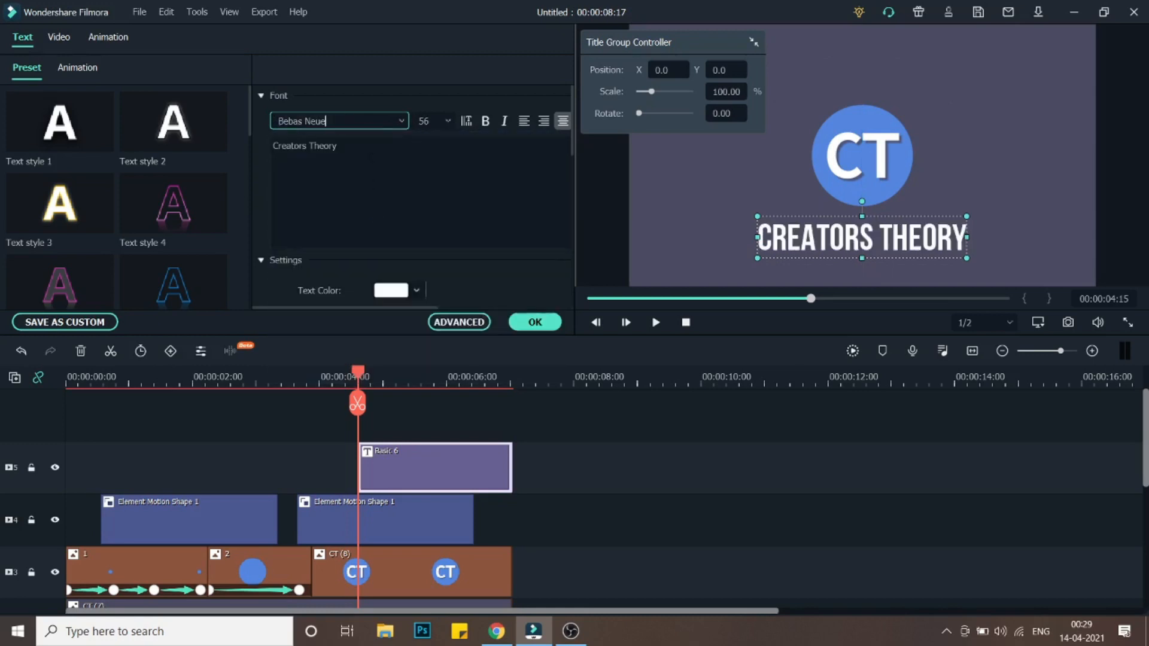
left_click(405, 124)
left_click(360, 225)
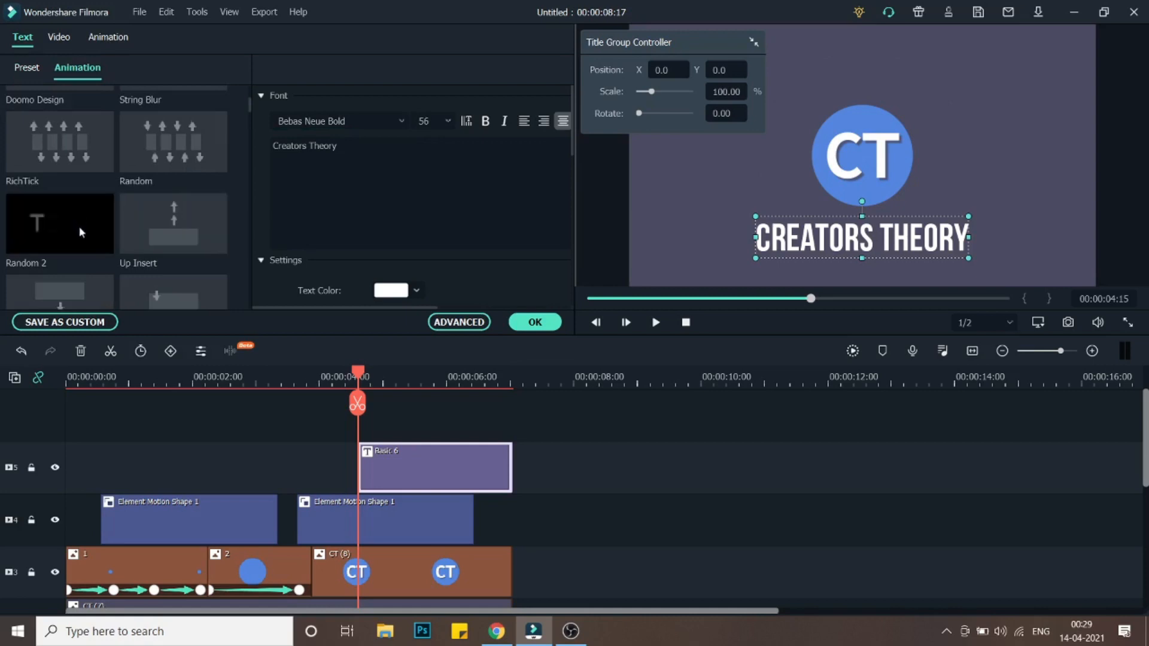
- Apply the Left Dir Insert animation to the title and confirm the edits
scroll(79, 226, "down", 3)
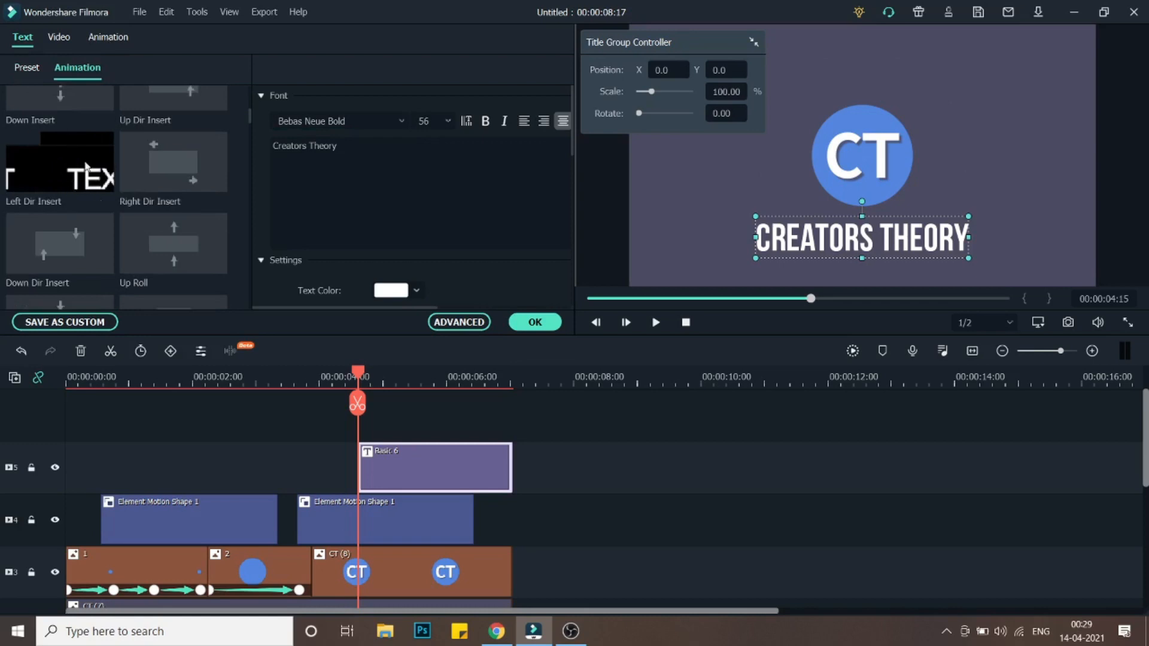
left_click(87, 168)
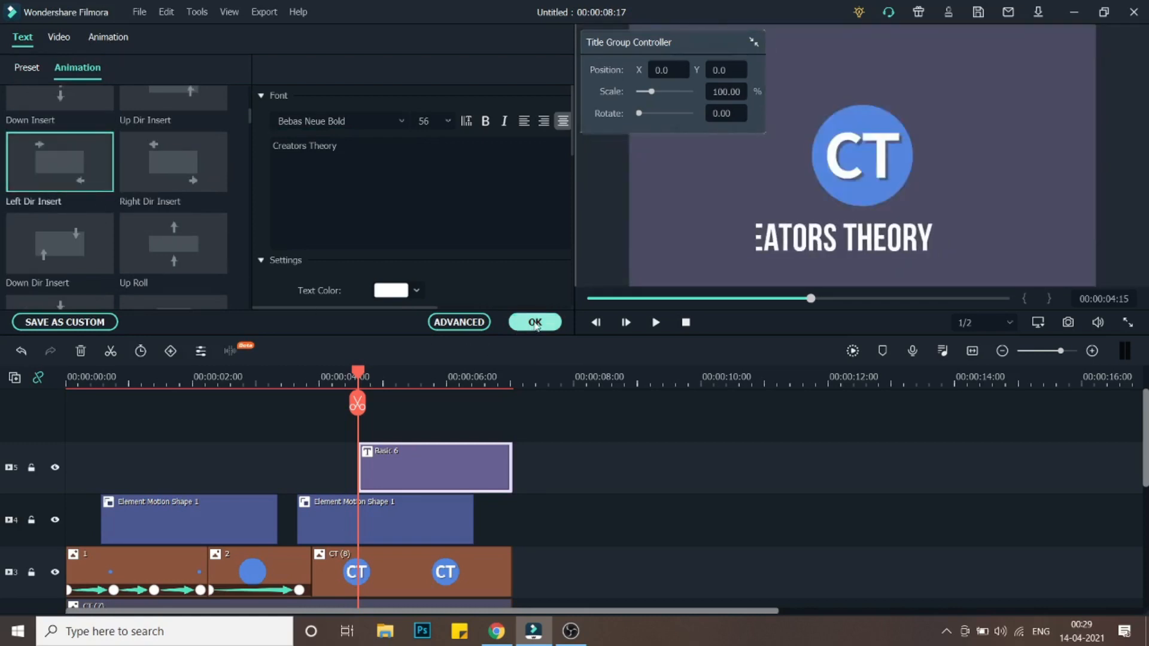
left_click(536, 323)
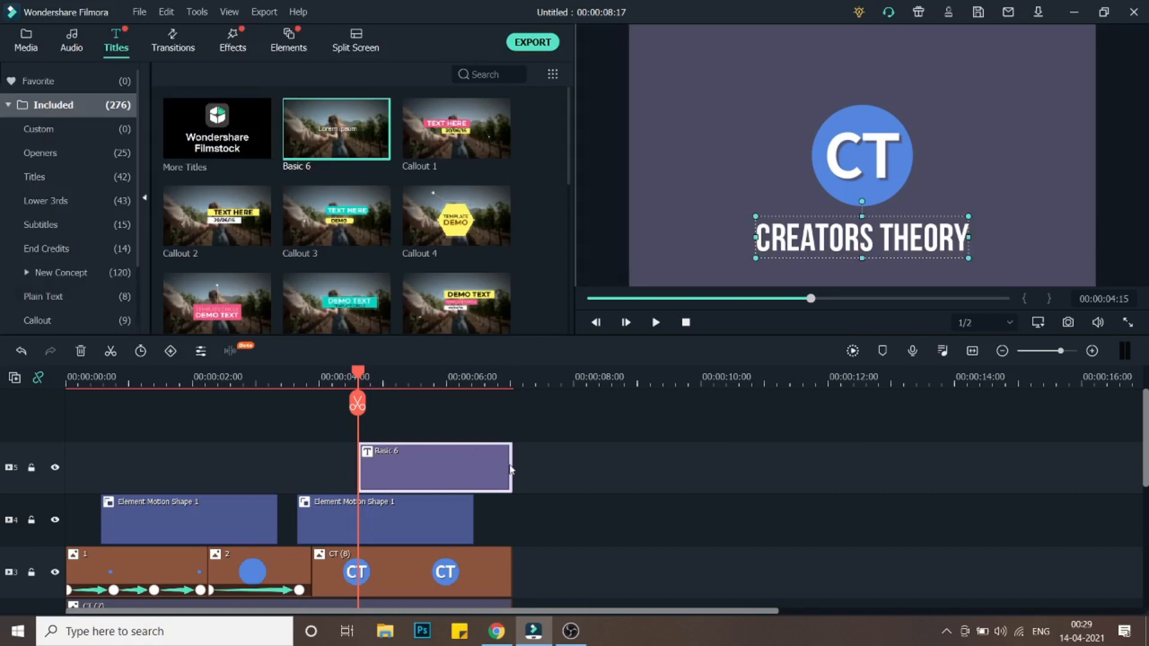
- Play the intro from the beginning to review the title animation
left_click_drag(361, 381, 2, 354)
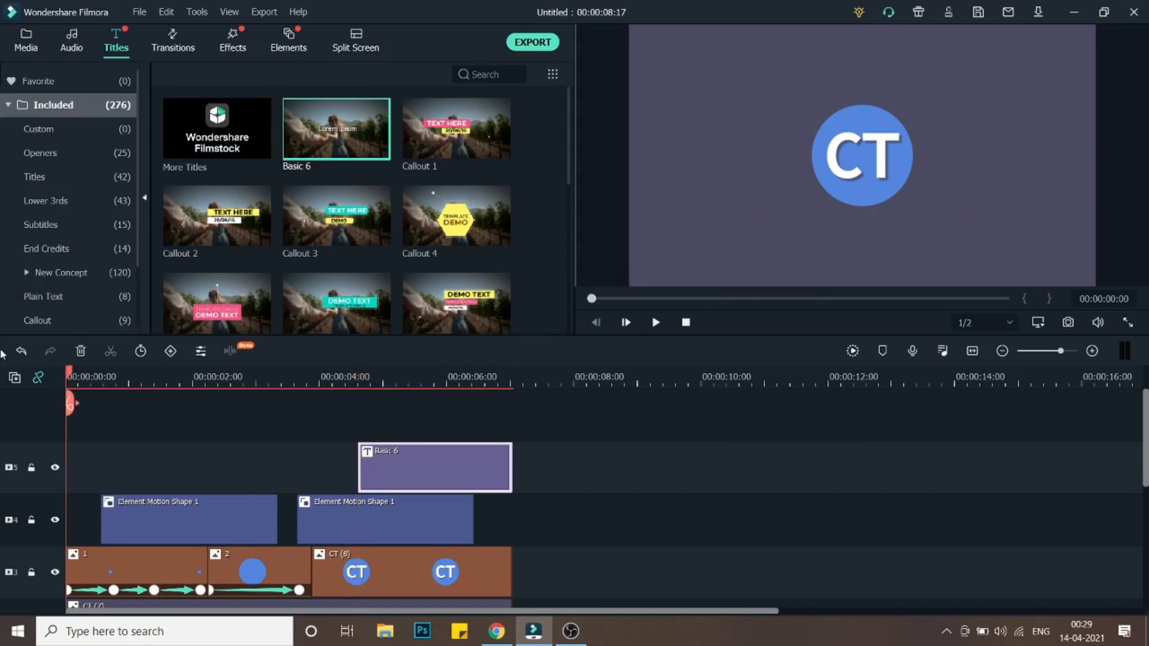
left_click(656, 323)
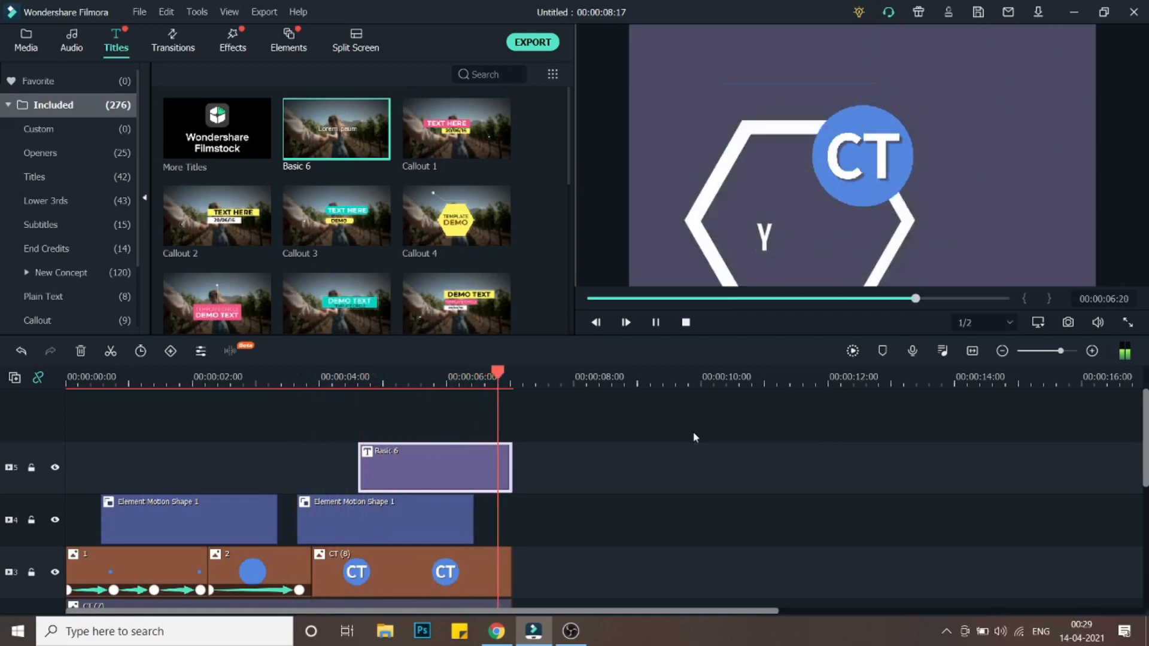
left_click_drag(549, 375, 472, 375)
scroll(524, 404, "down", 1)
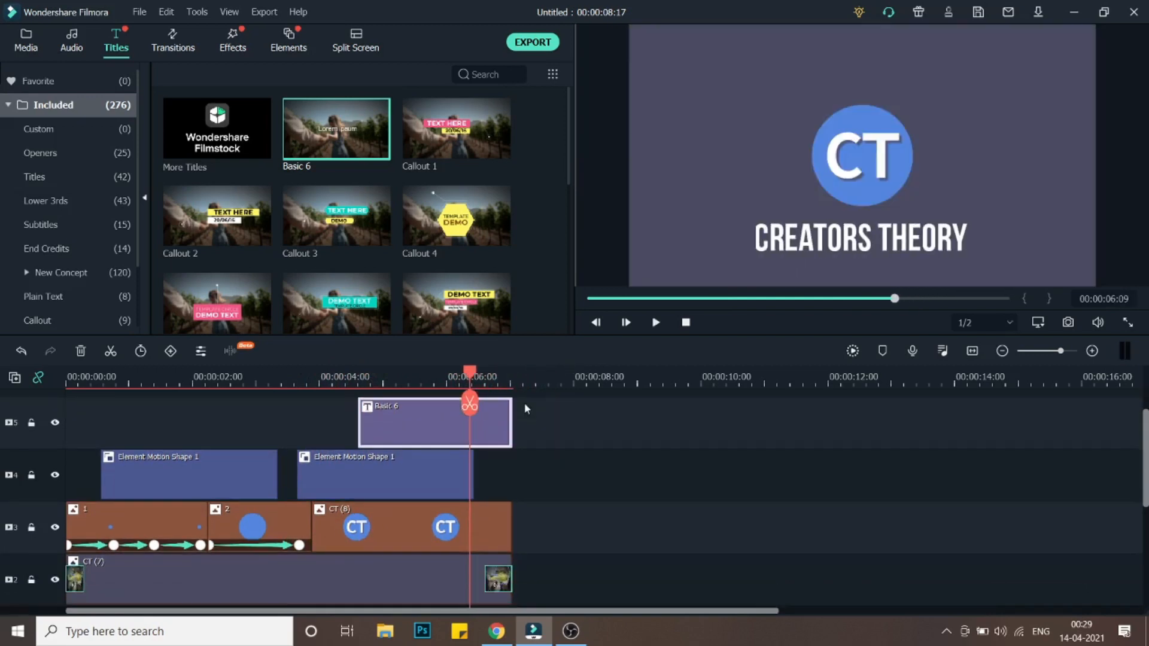
scroll(608, 390, "up", 1)
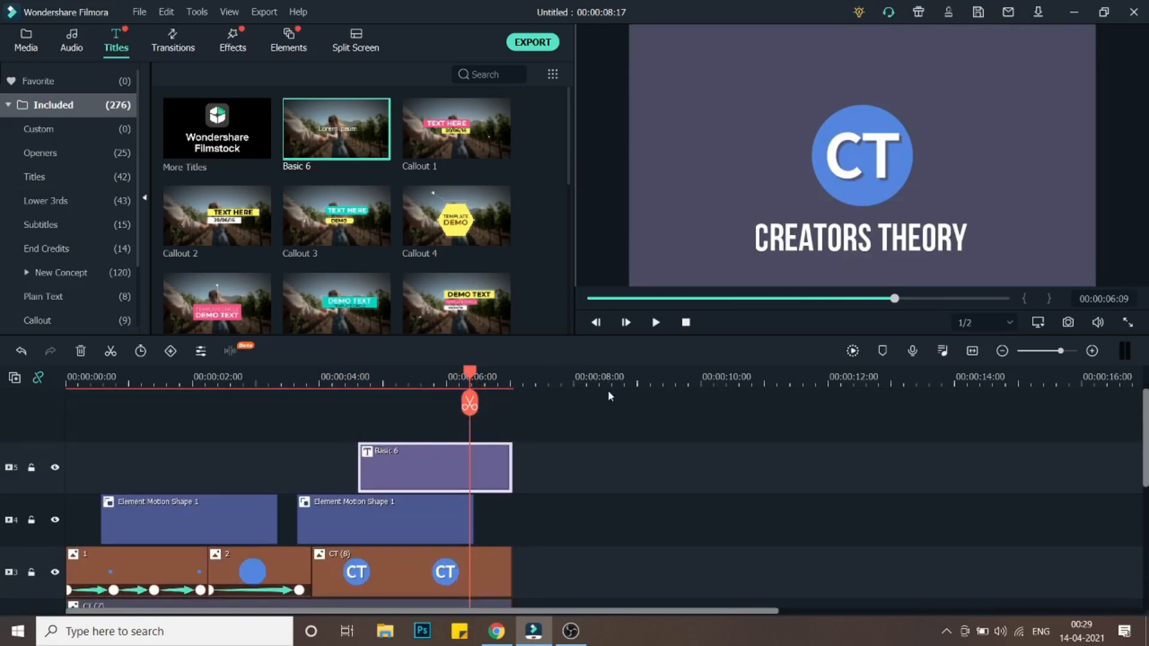
scroll(609, 413, "down", 2)
scroll(612, 437, "up", 2)
scroll(612, 443, "up", 1)
left_click_drag(471, 372, 335, 375)
left_click_drag(167, 376, 2, 376)
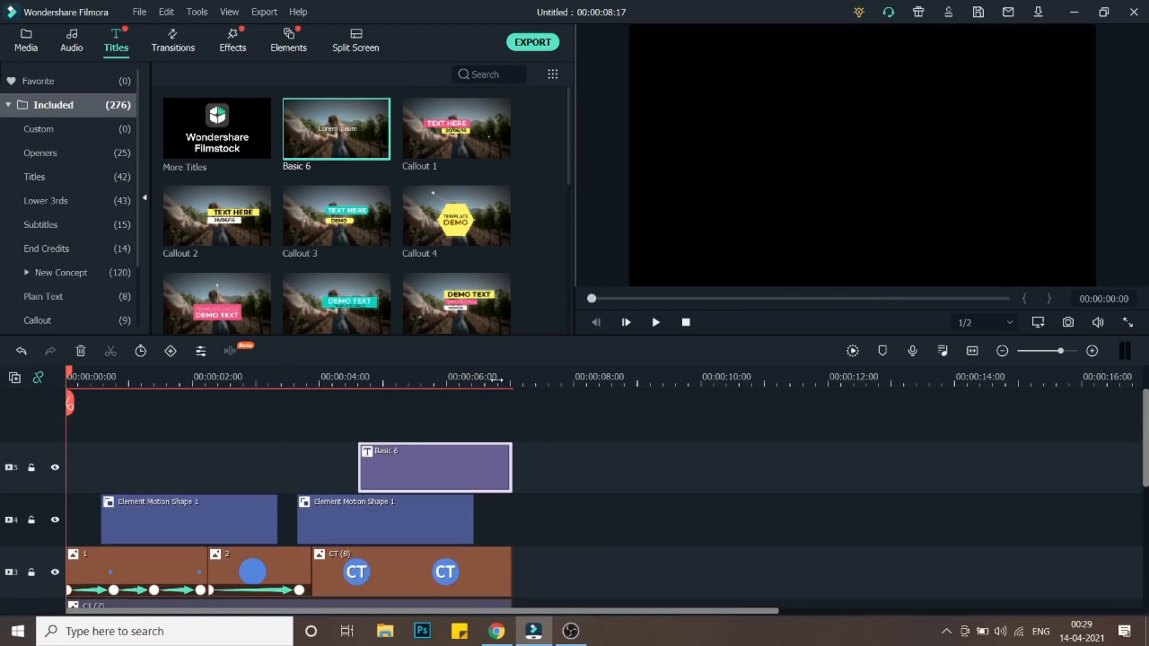
scroll(496, 379, "down", 3)
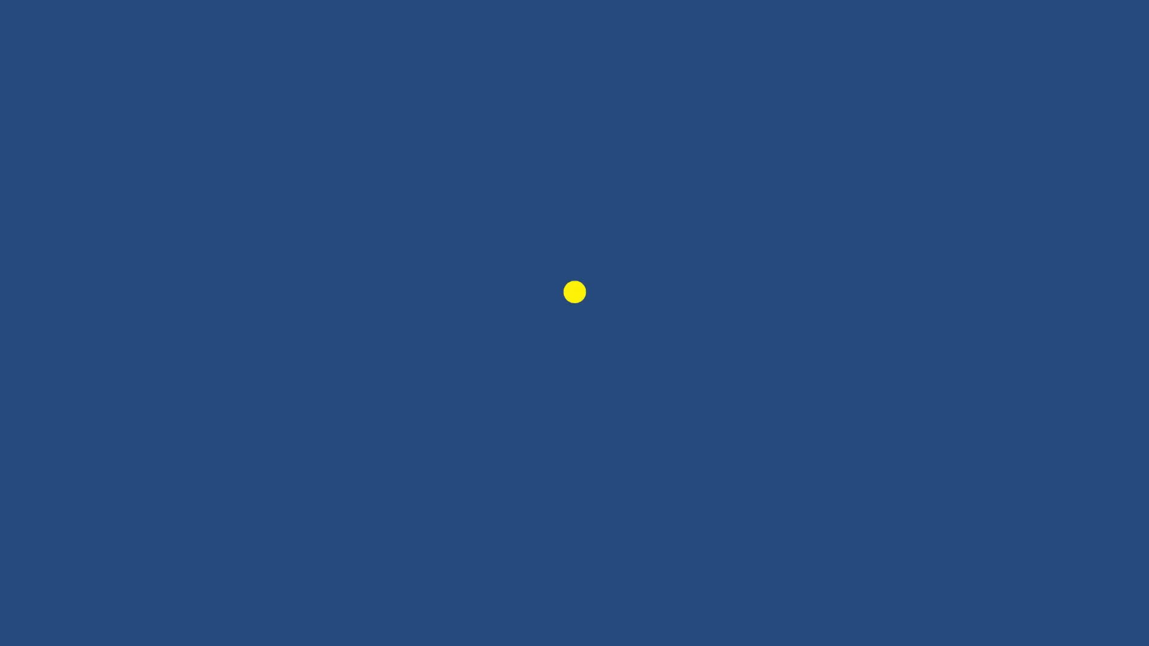